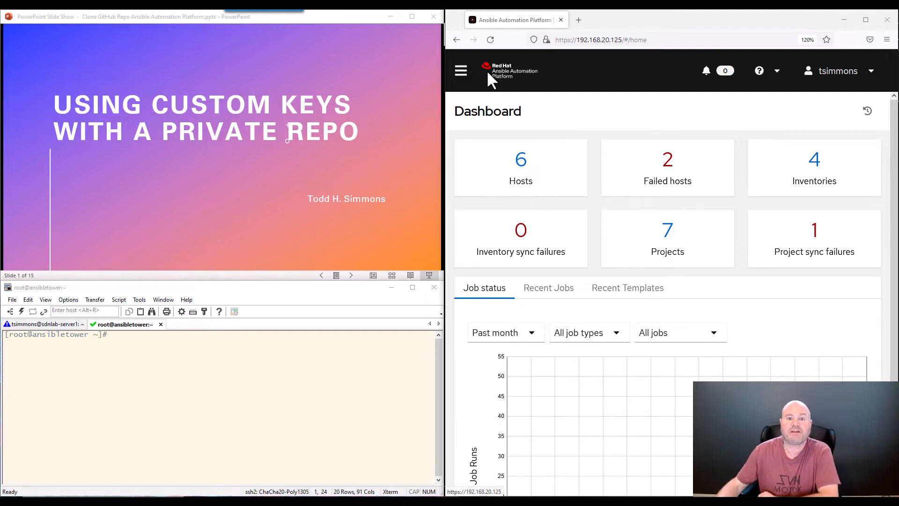
# Advance the slide show past the Ansible Automation Platform slide to slide 3, 'Introduction'
pyautogui.click(367, 113)
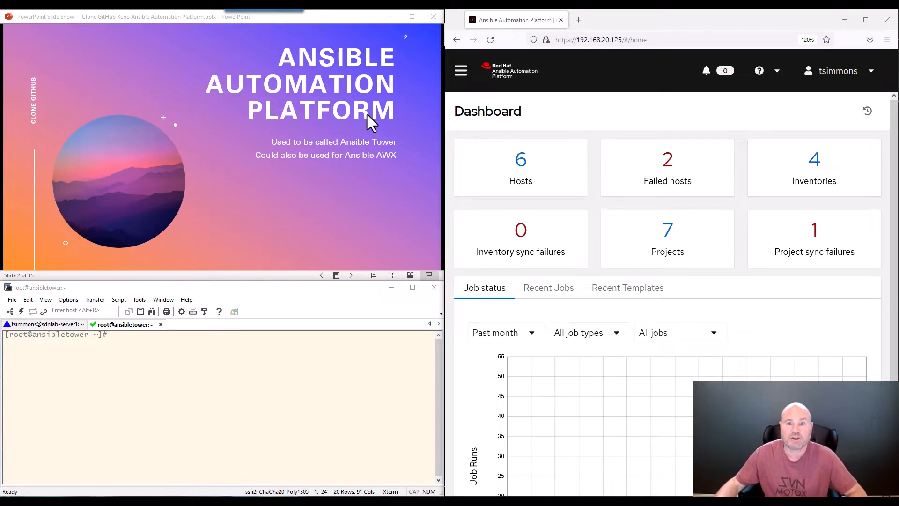
pyautogui.click(372, 98)
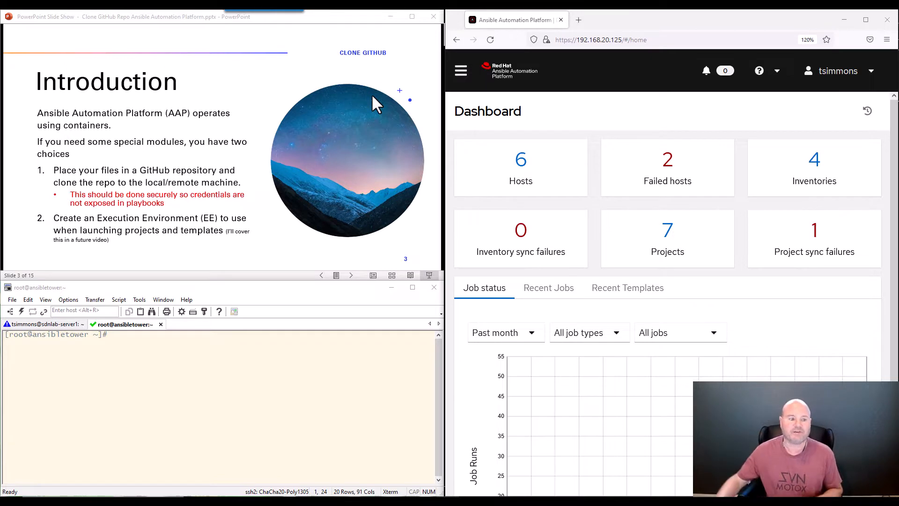
# Advance the slide show to slide 4 of 15, 'Clone Private Repo Problem'
pyautogui.click(323, 139)
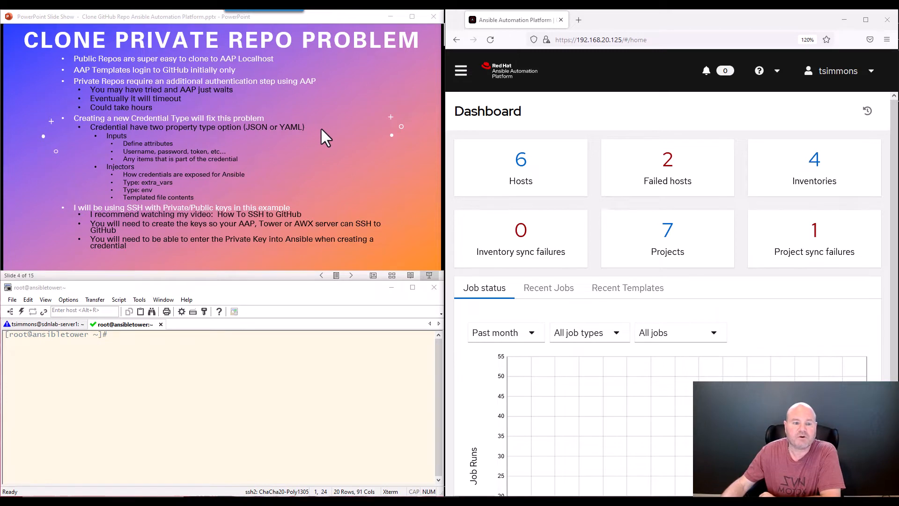
# Advance to slide 5, 'New Credential Type', with its input and injector YAML
pyautogui.click(321, 130)
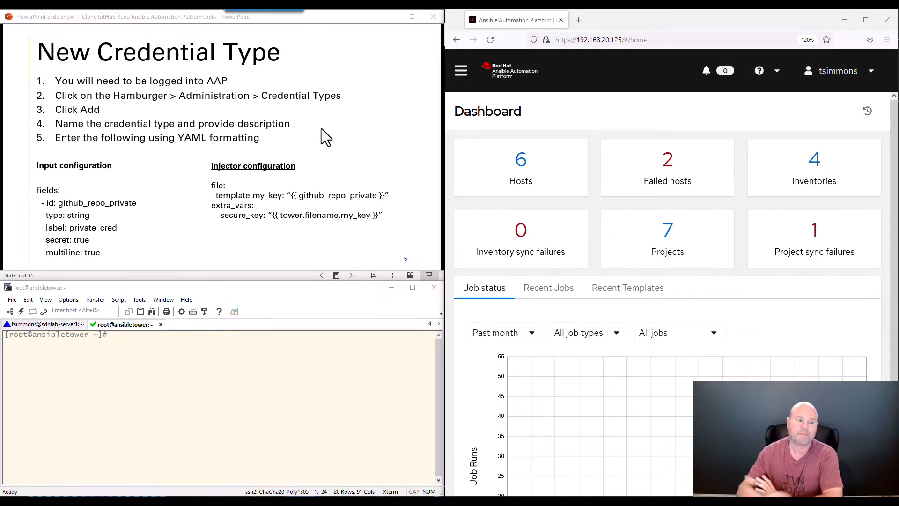
# Bring Visual Studio Code forward showing git_clone_test.yml with key_file set to secure_key
pyautogui.click(309, 288)
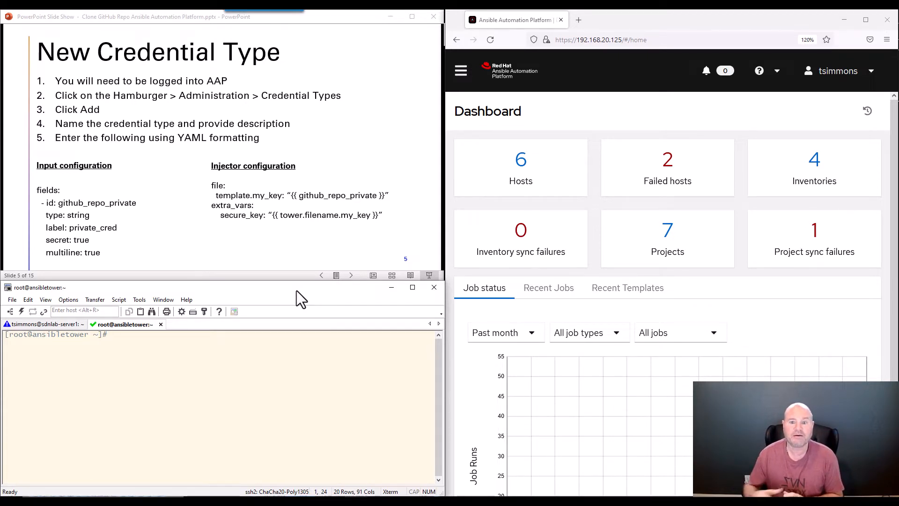
pyautogui.click(725, 24)
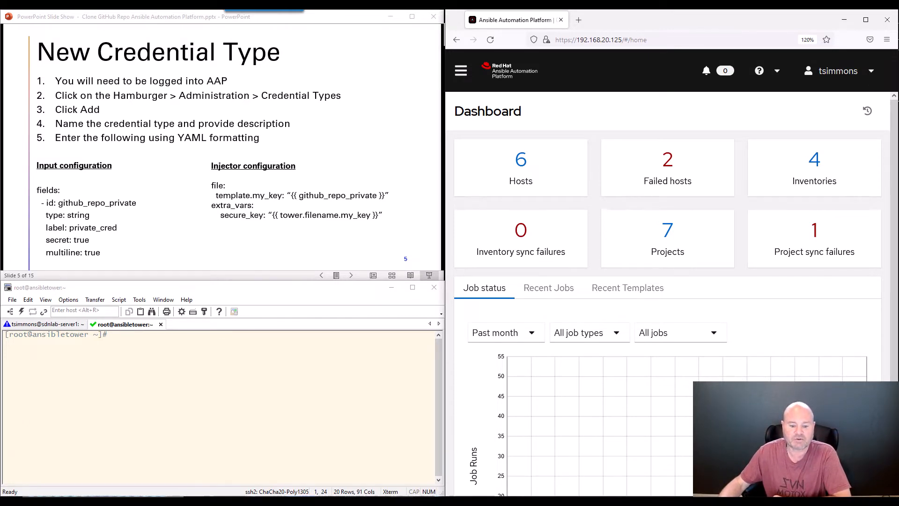
pyautogui.hotkey('alt', 'Tab')
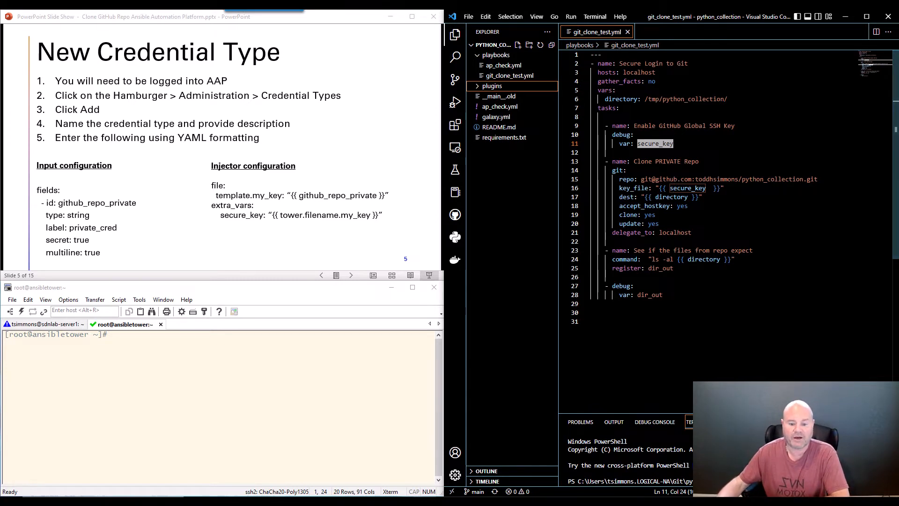
# Switch from Visual Studio Code back to the Ansible Automation Platform dashboard in the browser
pyautogui.hotkey('alt', 'Tab')
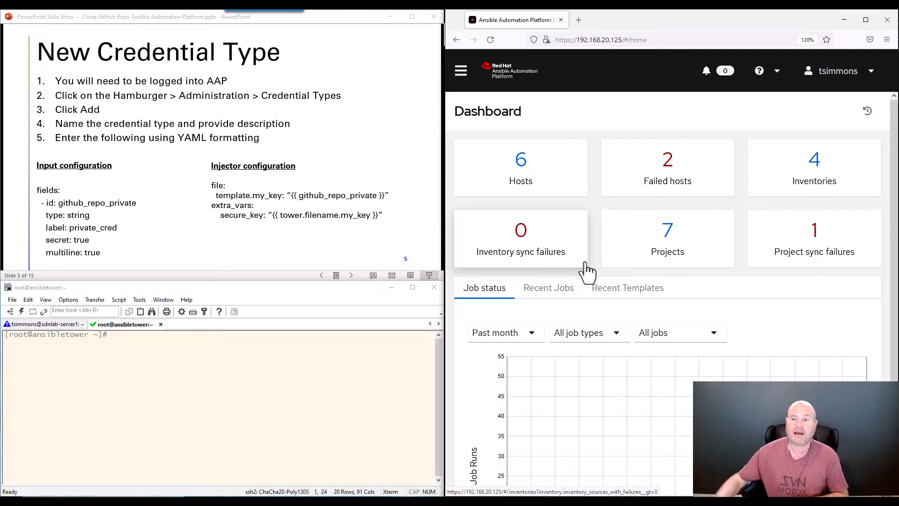
# Navigate to Administration > Credential Types from the navigation sidebar
pyautogui.click(463, 80)
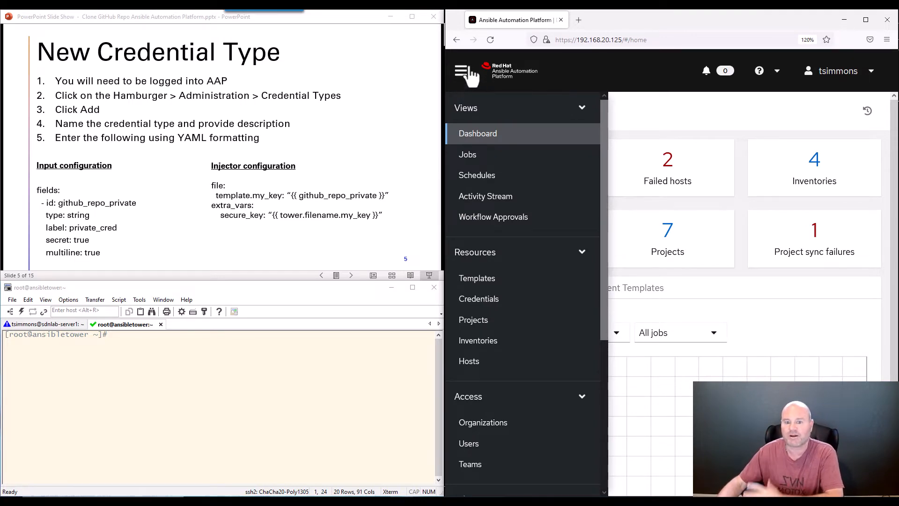
pyautogui.scroll(-5, 482, 156)
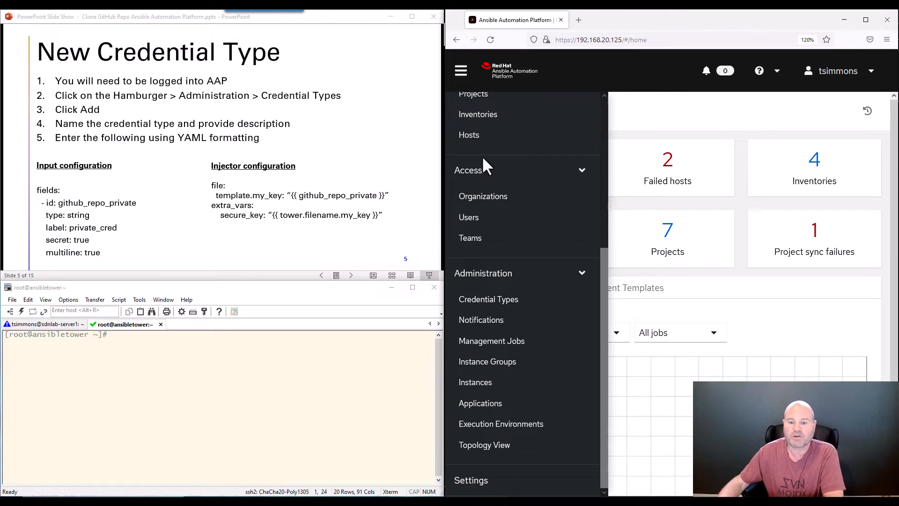
pyautogui.click(472, 303)
pyautogui.click(669, 101)
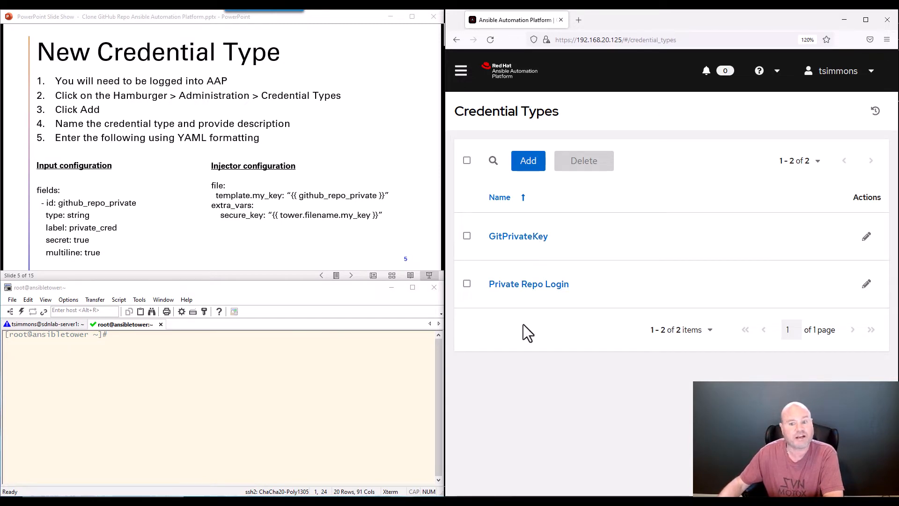
# Start a new credential type form, then return to the Credential Types list
pyautogui.click(529, 162)
pyautogui.click(490, 192)
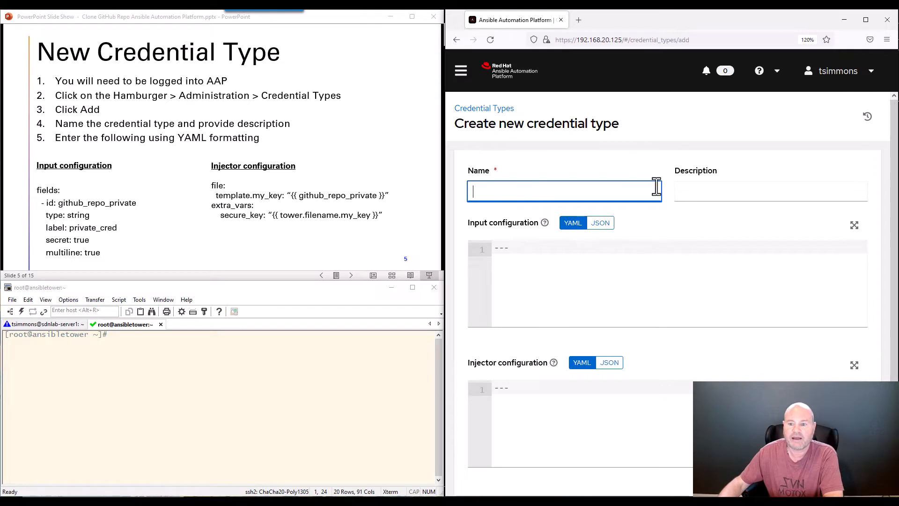
pyautogui.click(712, 191)
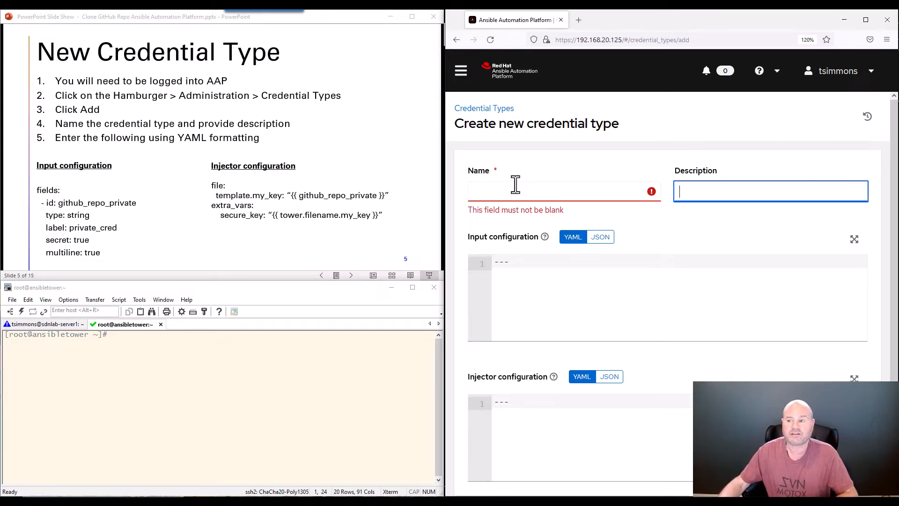
pyautogui.click(485, 109)
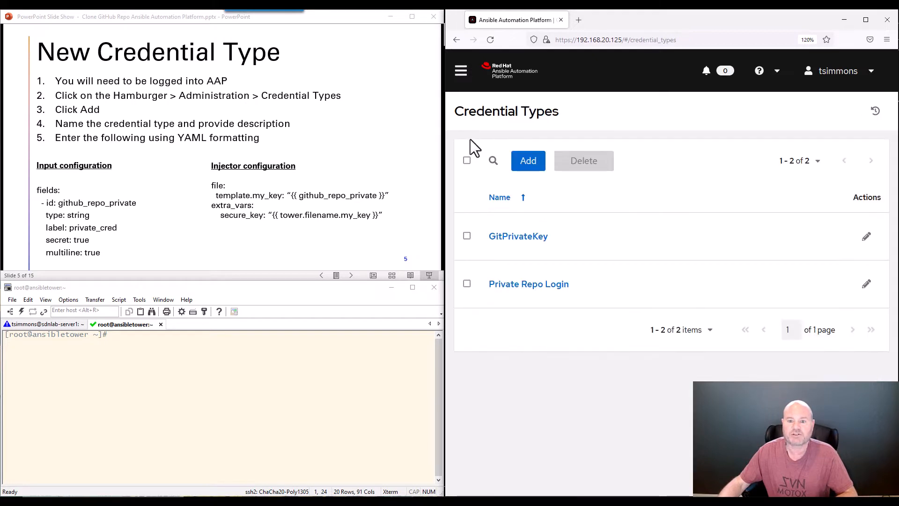
# Open Private Repo Login and highlight its description, fields, and the id github_repo_private
pyautogui.click(512, 289)
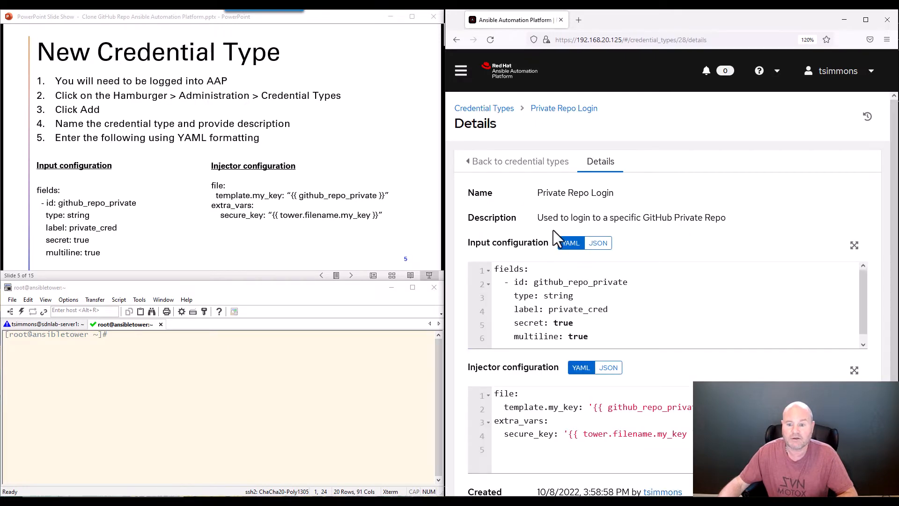
pyautogui.moveTo(540, 218); pyautogui.dragTo(729, 218)
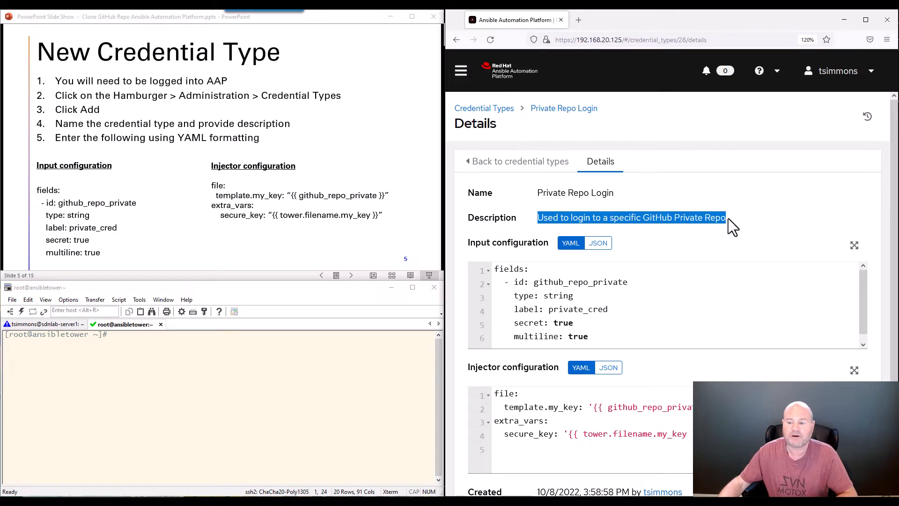
pyautogui.click(715, 218)
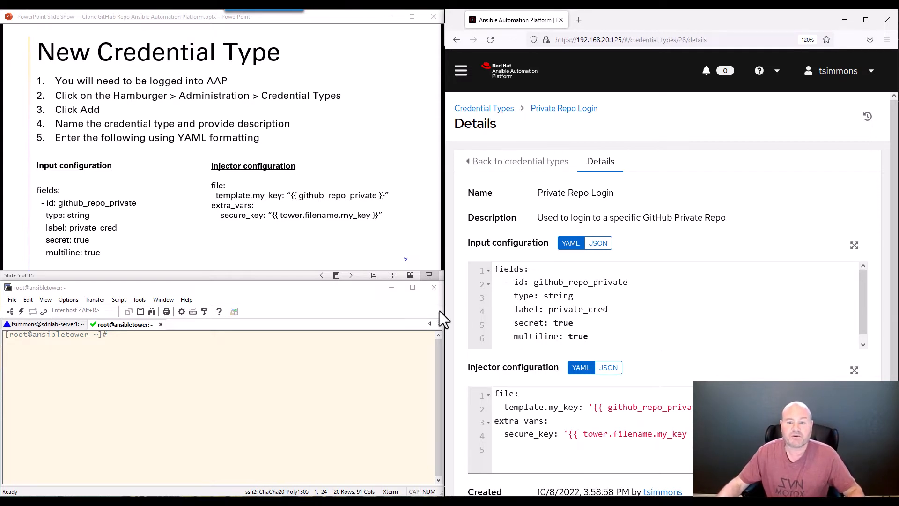
pyautogui.moveTo(495, 269); pyautogui.dragTo(524, 269)
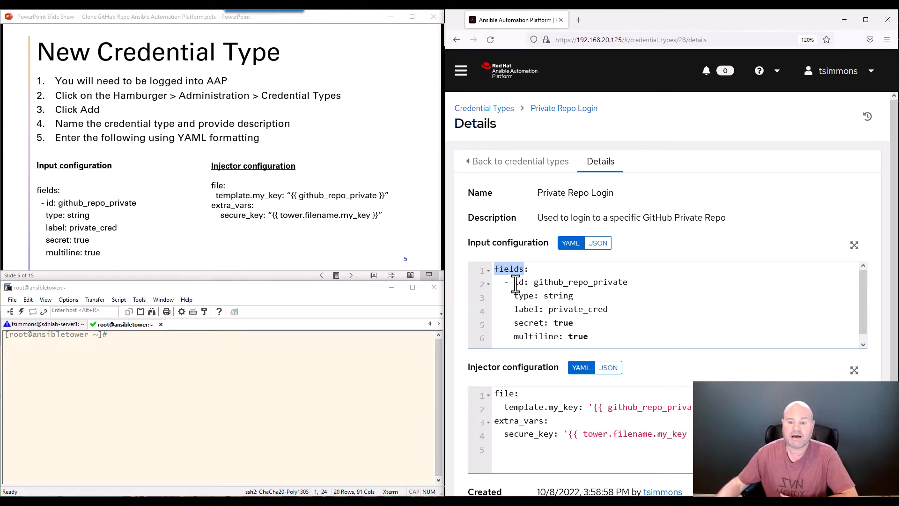
pyautogui.moveTo(512, 283); pyautogui.dragTo(506, 283)
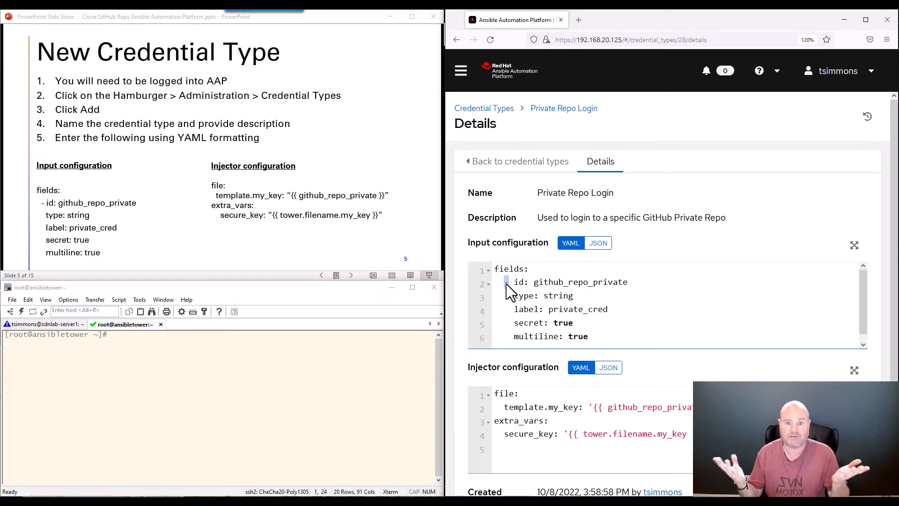
pyautogui.doubleClick(518, 282)
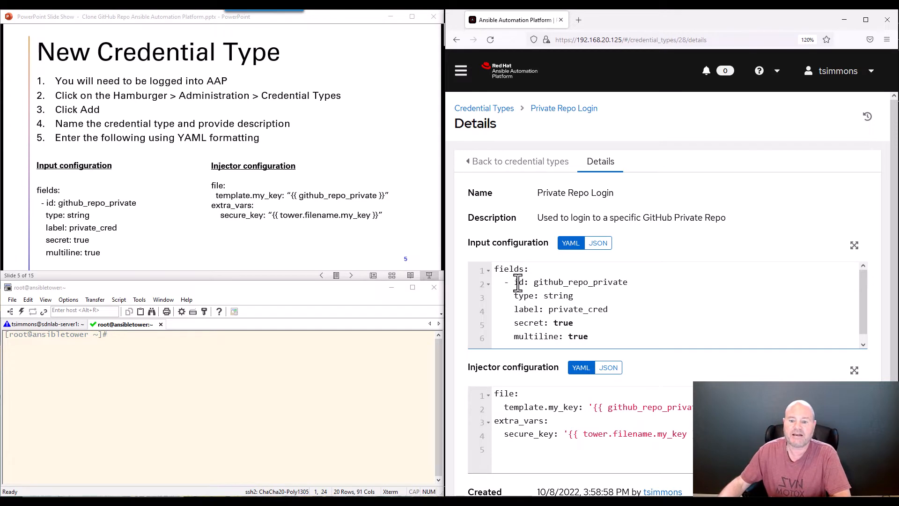
pyautogui.moveTo(534, 282); pyautogui.dragTo(628, 282)
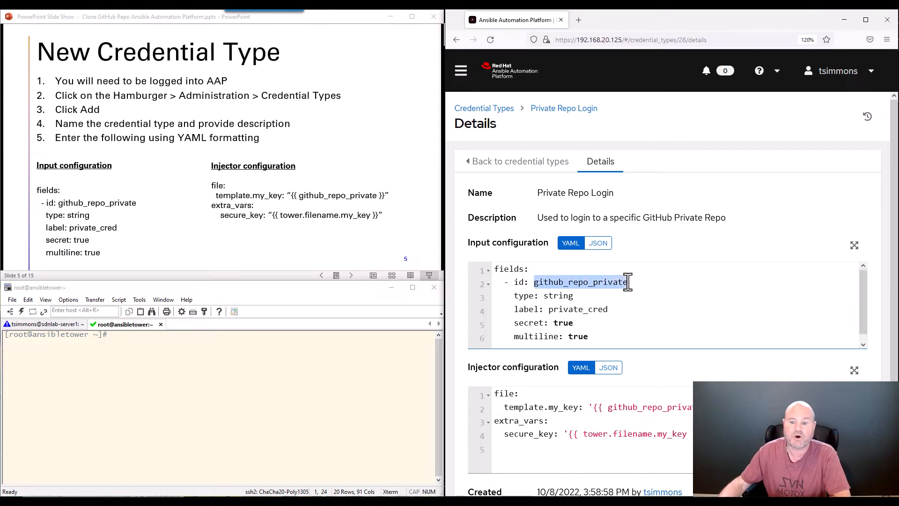
# Highlight the string type, label private_cred, secret: true and multiline: true settings
pyautogui.doubleClick(558, 296)
pyautogui.moveTo(514, 309); pyautogui.dragTo(612, 313)
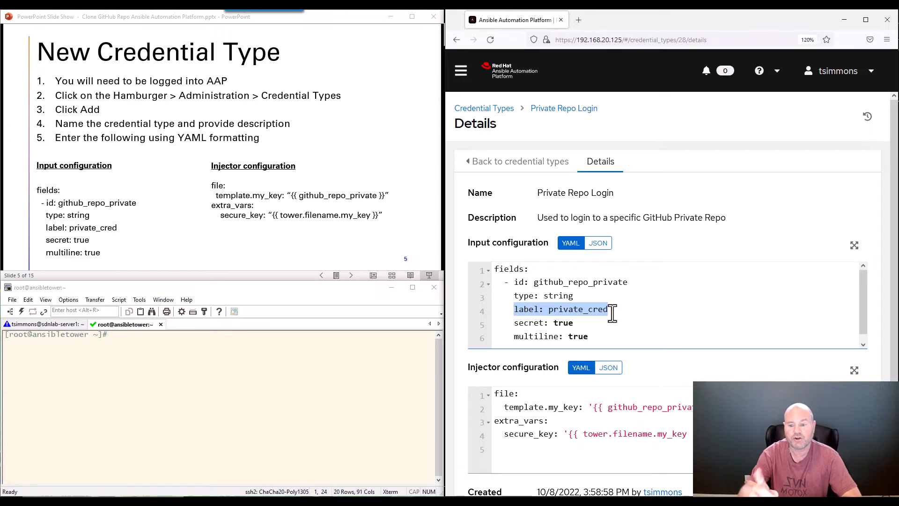
pyautogui.click(559, 307)
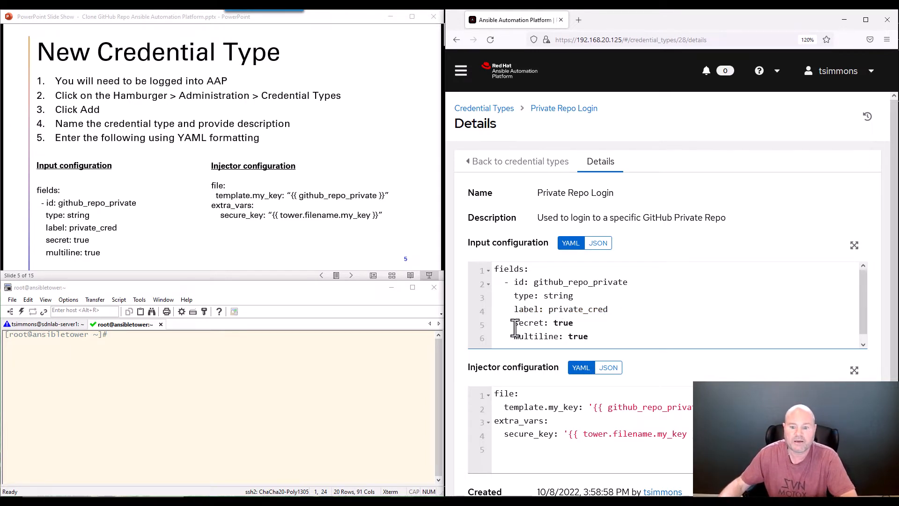
pyautogui.moveTo(515, 327); pyautogui.dragTo(562, 323)
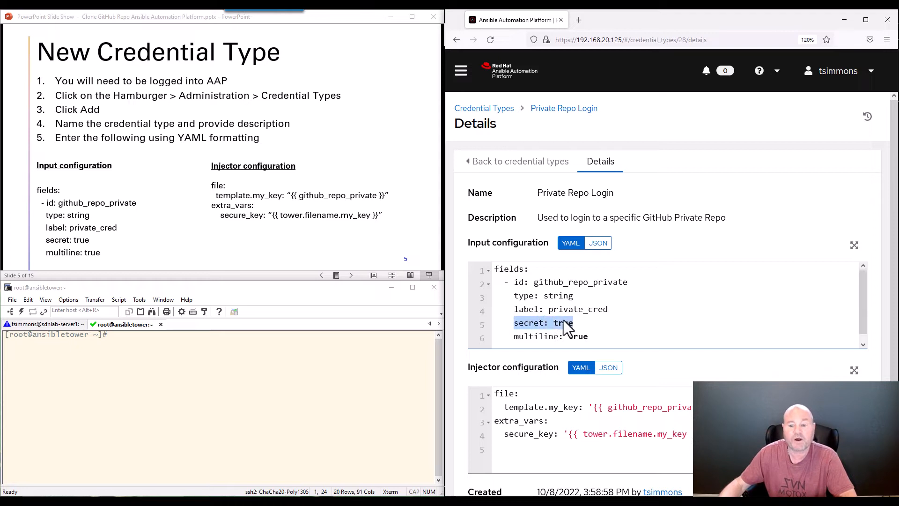
pyautogui.click(561, 323)
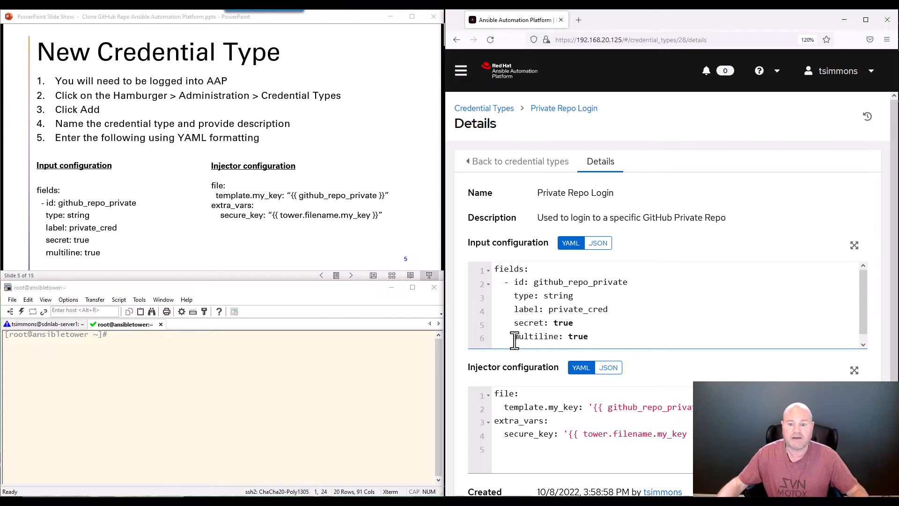
pyautogui.moveTo(515, 338); pyautogui.dragTo(577, 338)
pyautogui.doubleClick(576, 337)
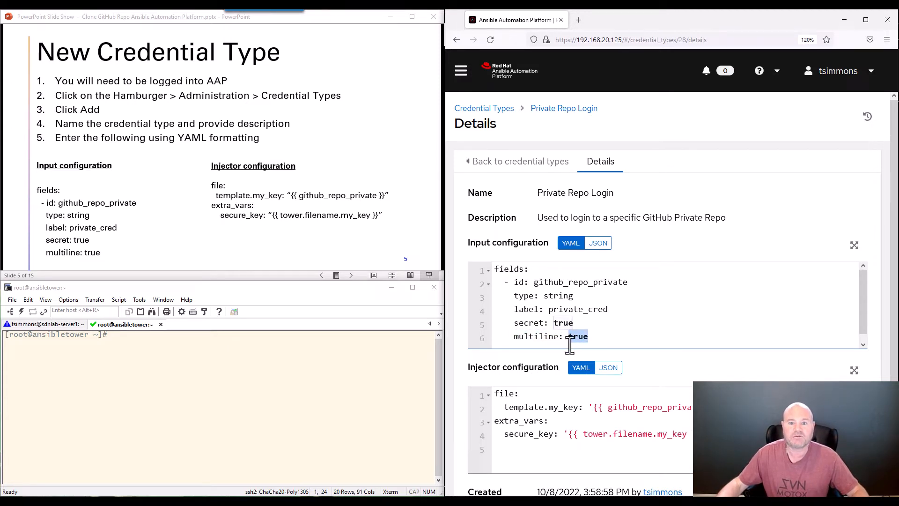
pyautogui.click(536, 336)
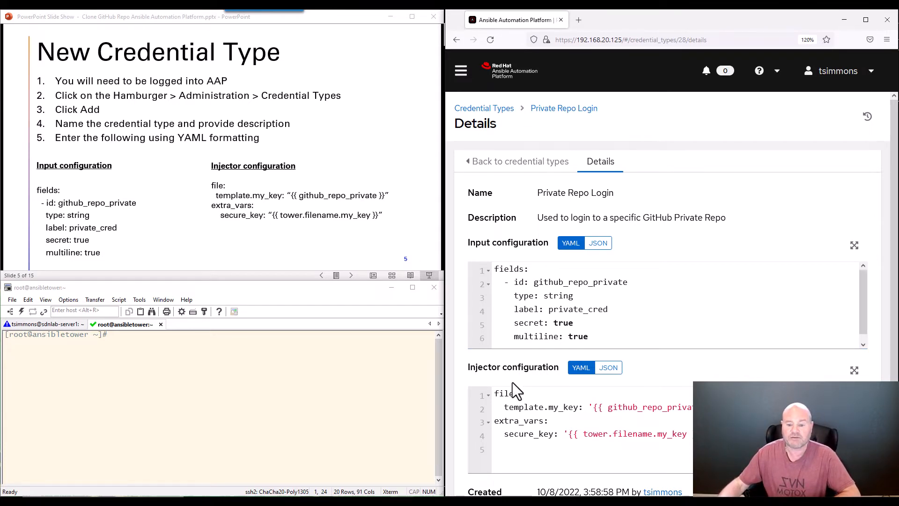
pyautogui.scroll(-2, 513, 383)
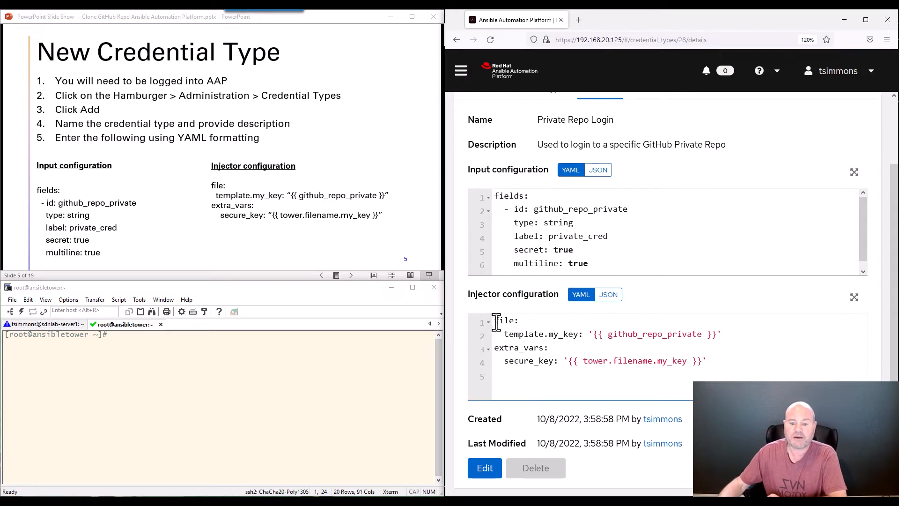
pyautogui.doubleClick(499, 322)
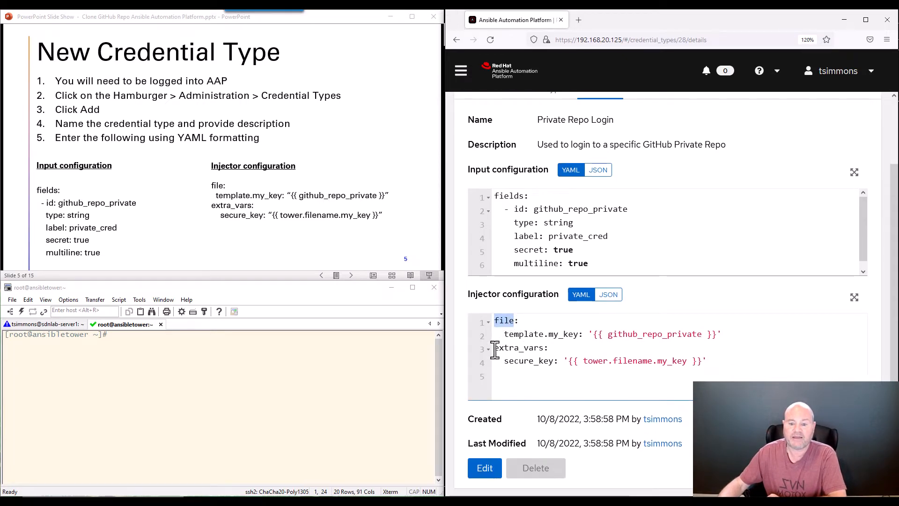
pyautogui.moveTo(495, 348); pyautogui.dragTo(546, 350)
pyautogui.click(523, 337)
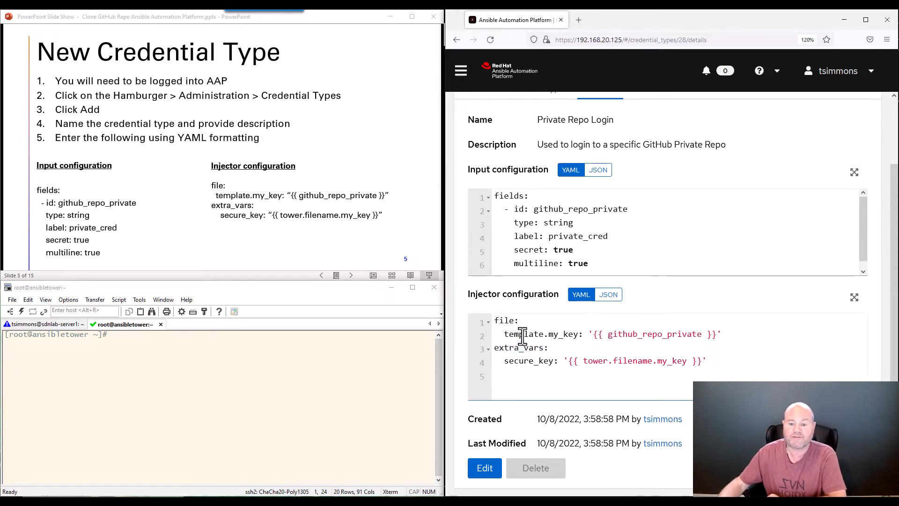
pyautogui.moveTo(504, 334); pyautogui.dragTo(724, 333)
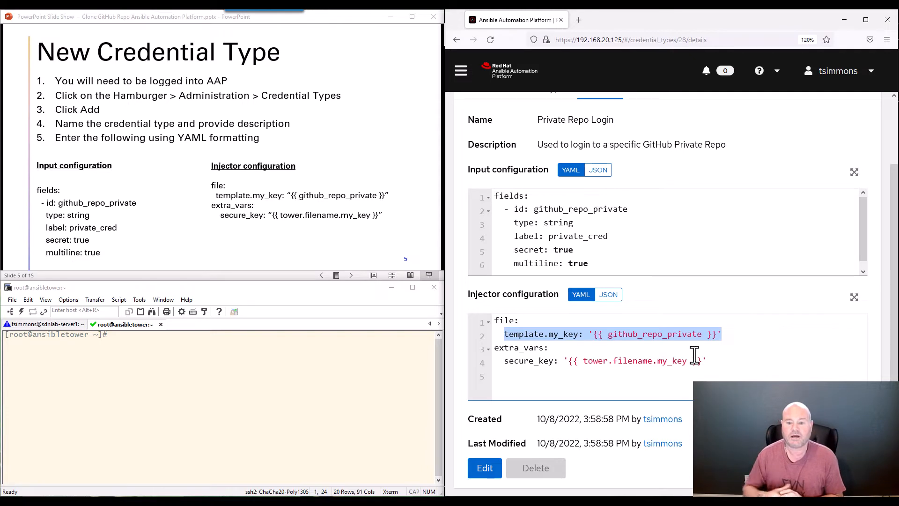
pyautogui.click(557, 334)
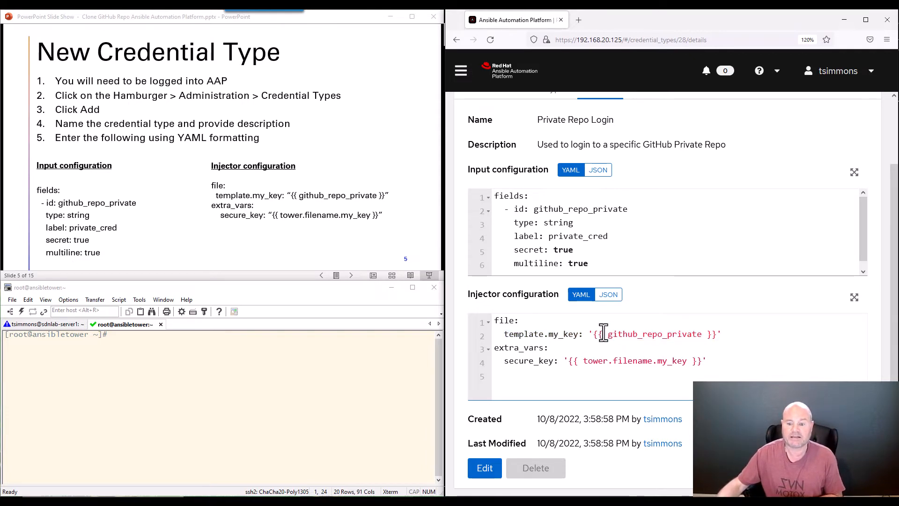
pyautogui.moveTo(591, 336); pyautogui.dragTo(725, 334)
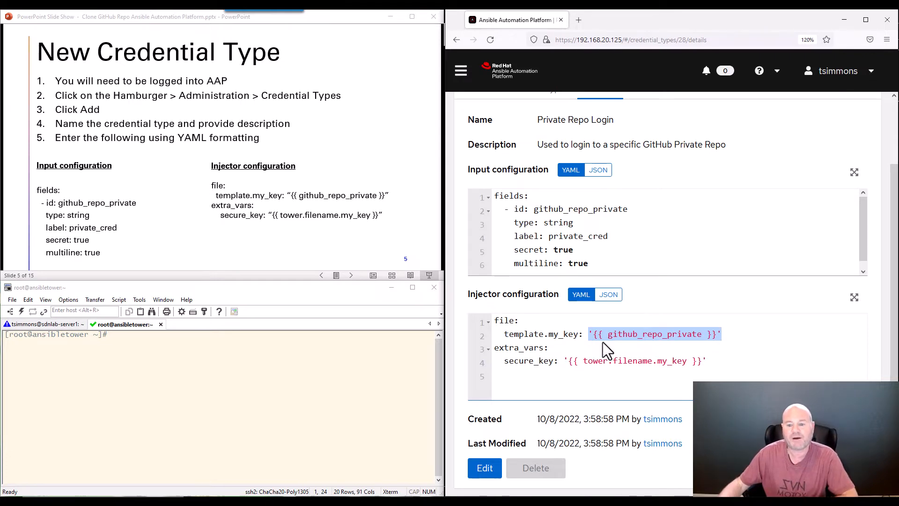
pyautogui.click(521, 335)
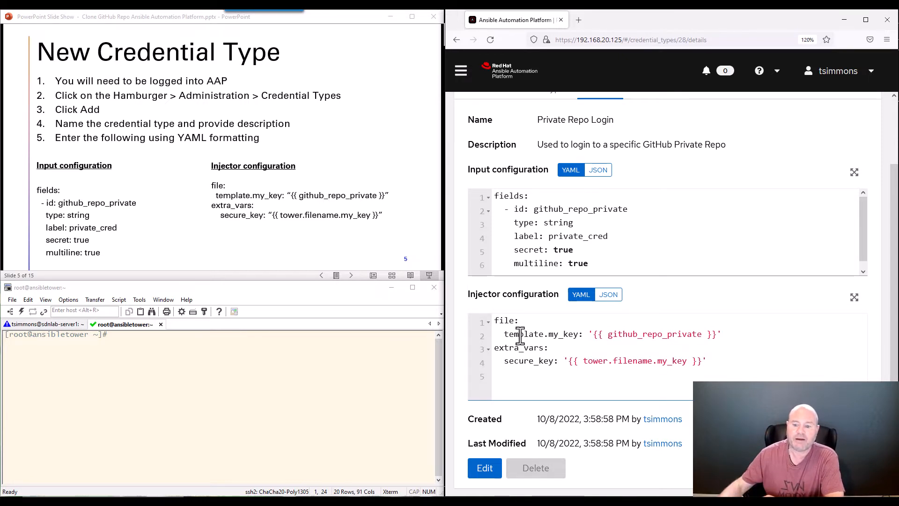
pyautogui.moveTo(592, 333); pyautogui.dragTo(716, 335)
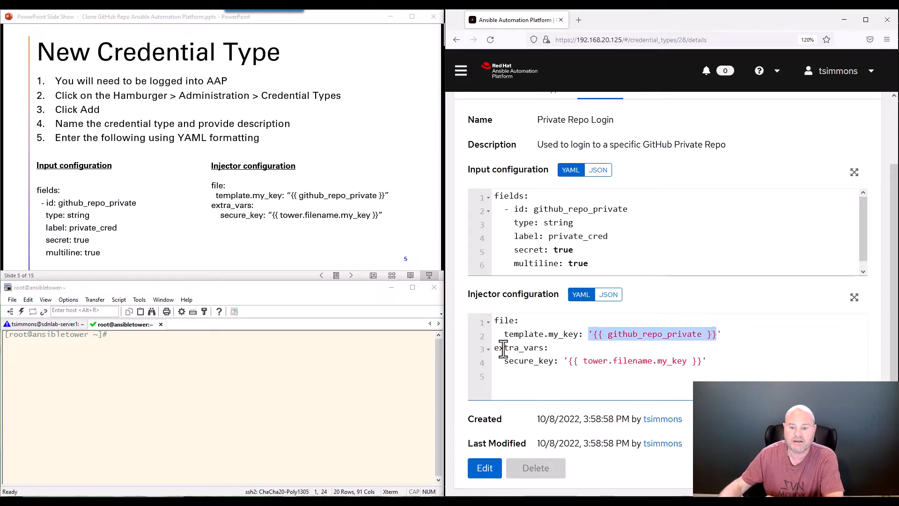
pyautogui.moveTo(494, 348); pyautogui.dragTo(552, 347)
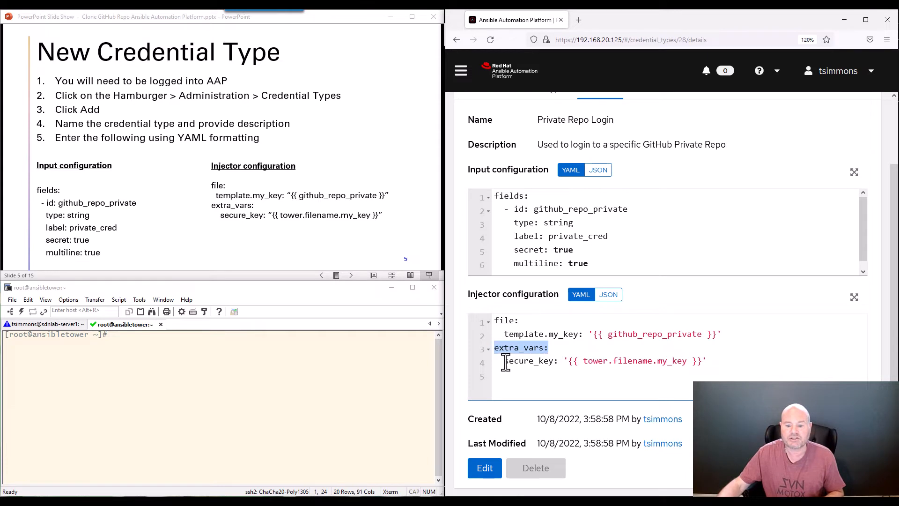
pyautogui.moveTo(504, 361); pyautogui.dragTo(556, 360)
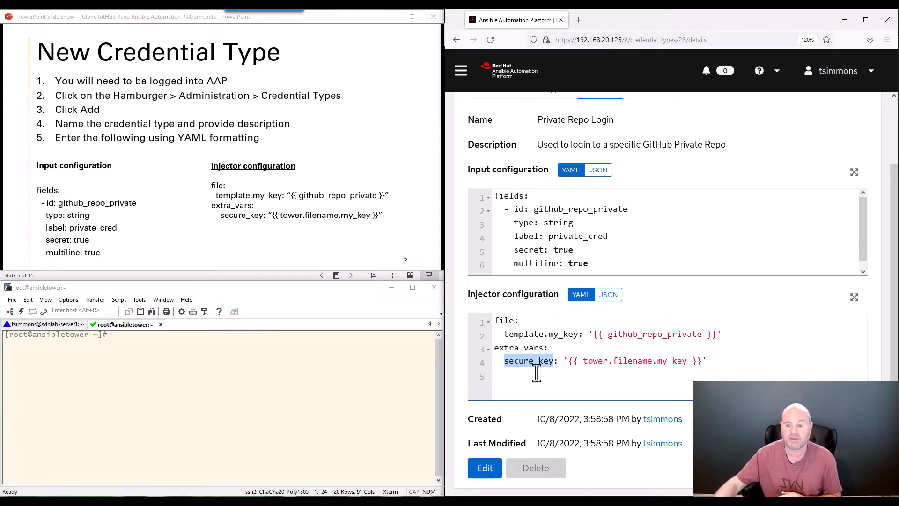
pyautogui.click(586, 362)
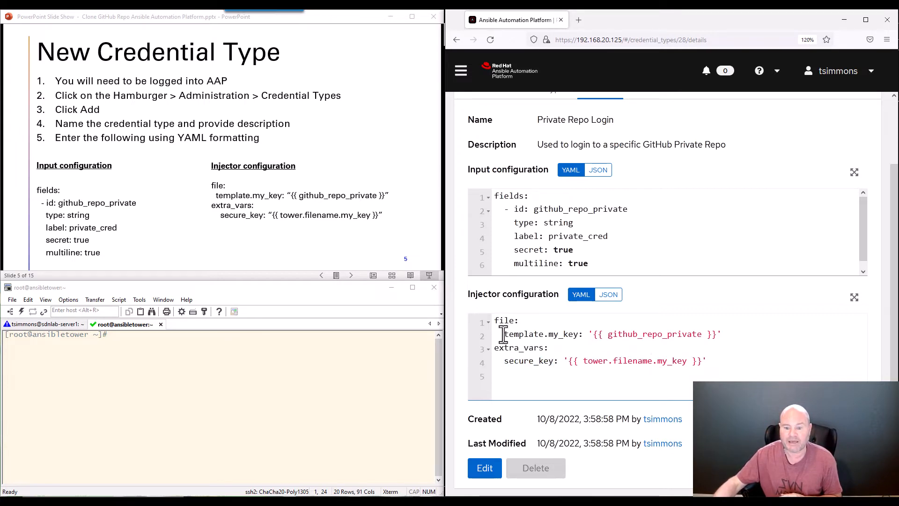
pyautogui.moveTo(504, 334); pyautogui.dragTo(573, 334)
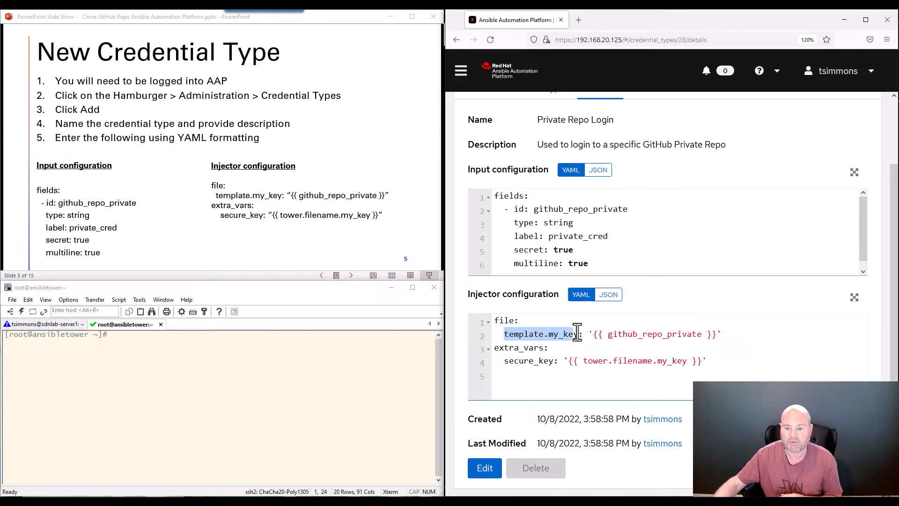
pyautogui.click(630, 366)
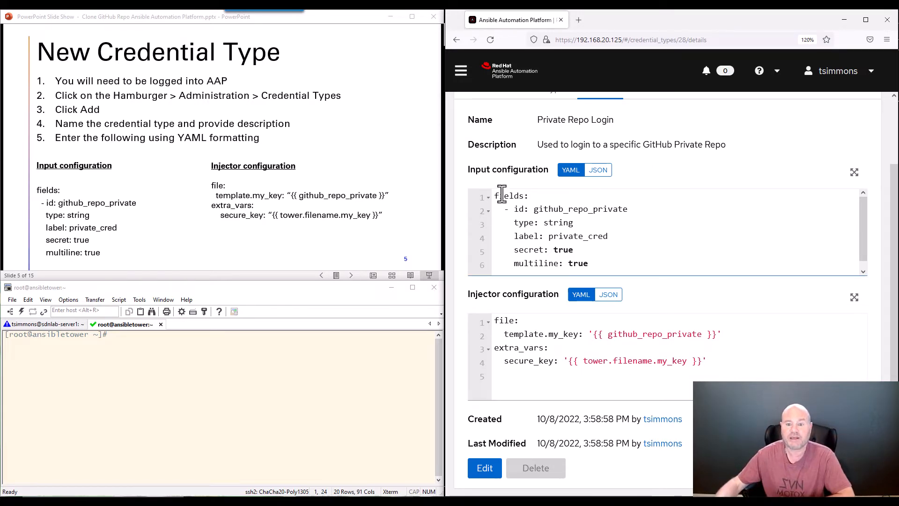
pyautogui.moveTo(498, 196); pyautogui.dragTo(527, 196)
pyautogui.click(520, 320)
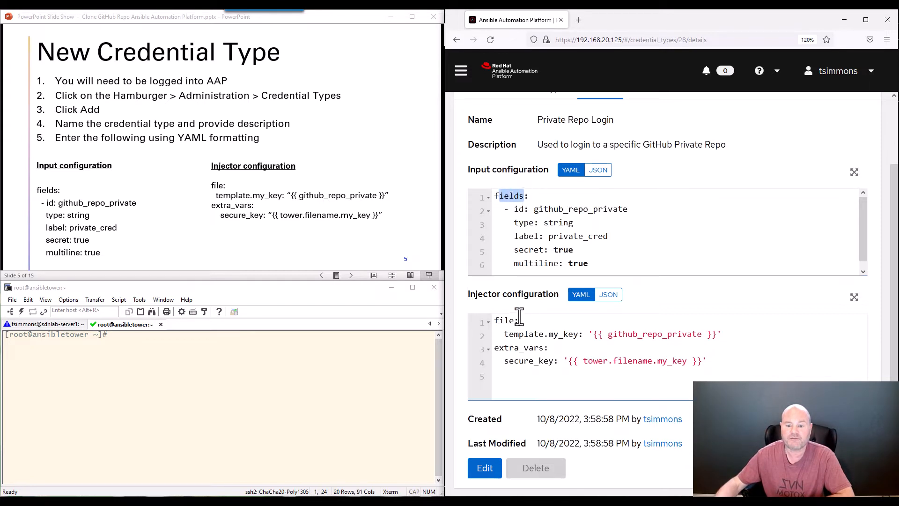
pyautogui.moveTo(495, 321); pyautogui.dragTo(515, 321)
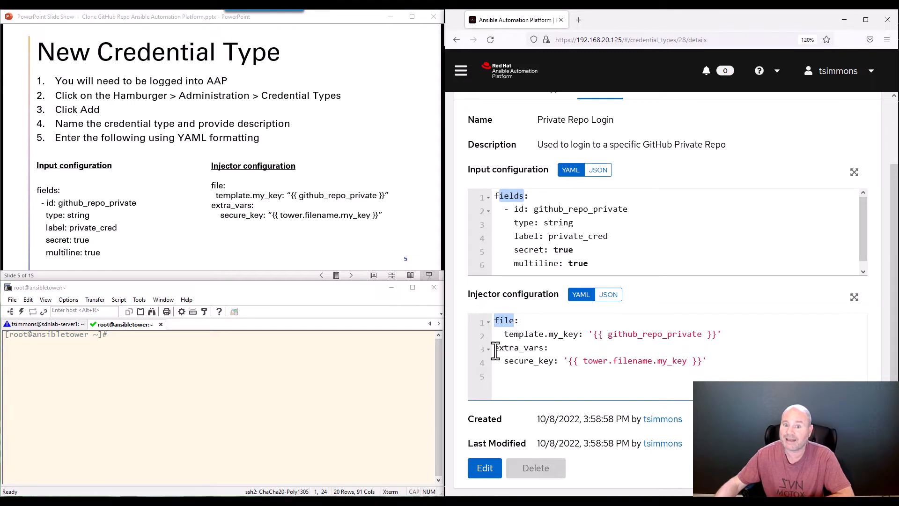
pyautogui.moveTo(495, 349); pyautogui.dragTo(551, 348)
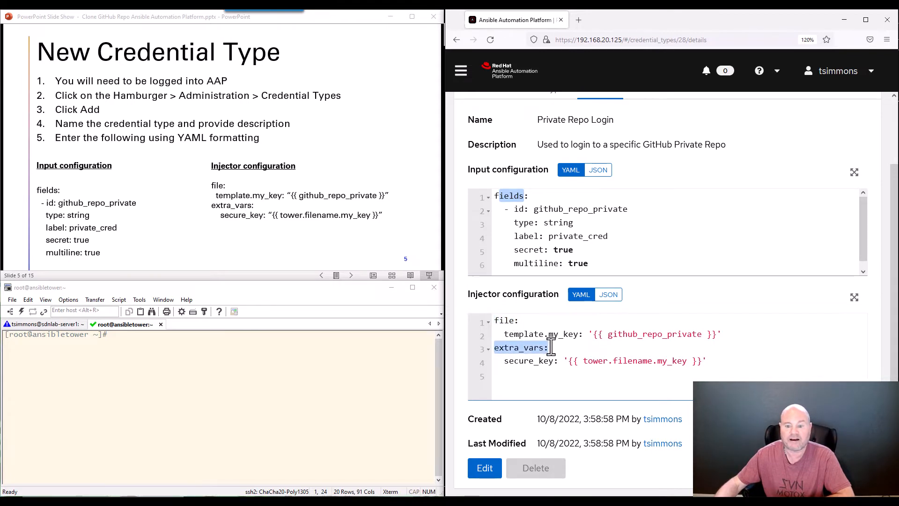
pyautogui.click(534, 356)
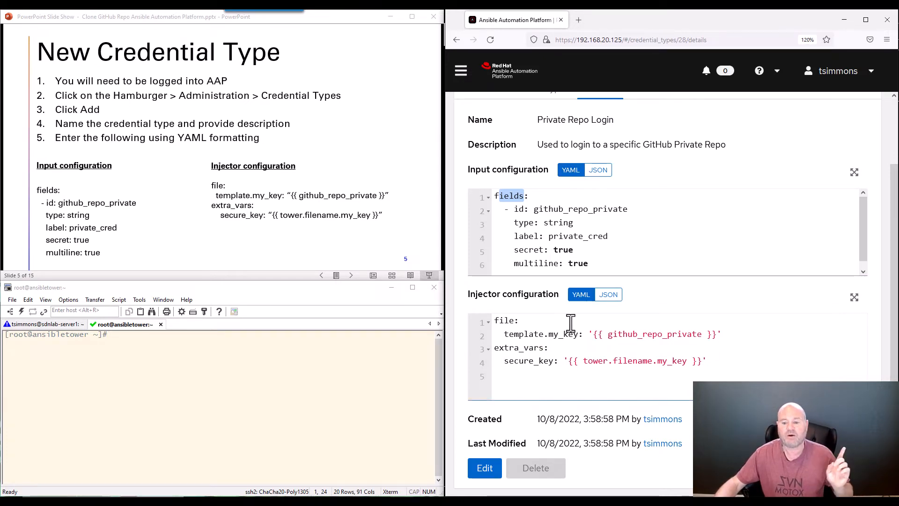
pyautogui.click(592, 334)
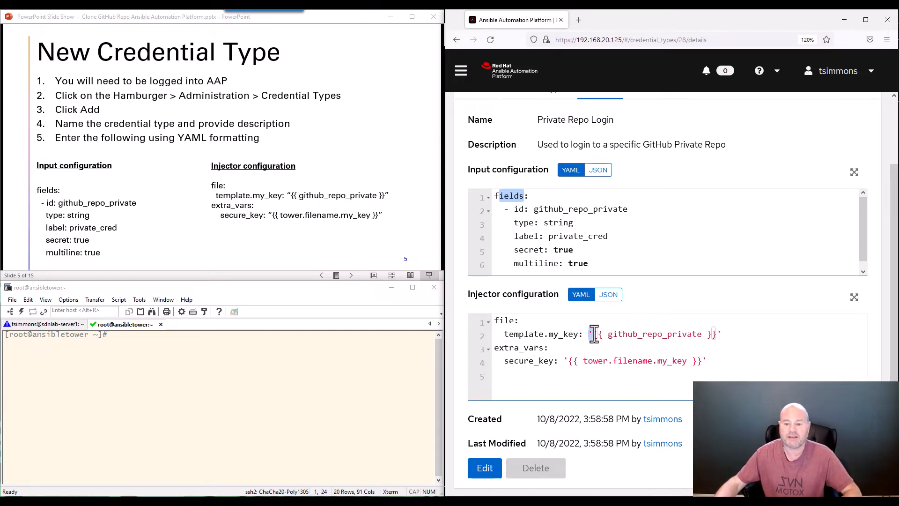
pyautogui.click(725, 334)
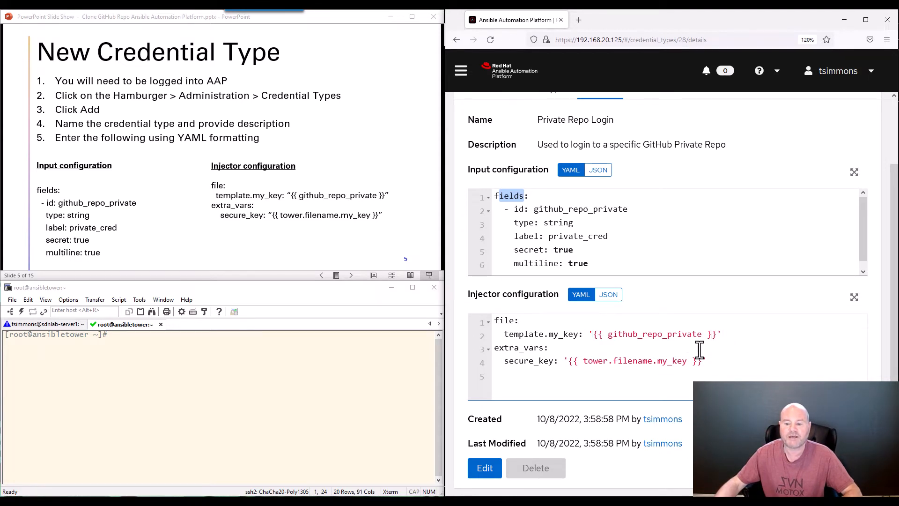
pyautogui.moveTo(709, 362); pyautogui.dragTo(490, 322)
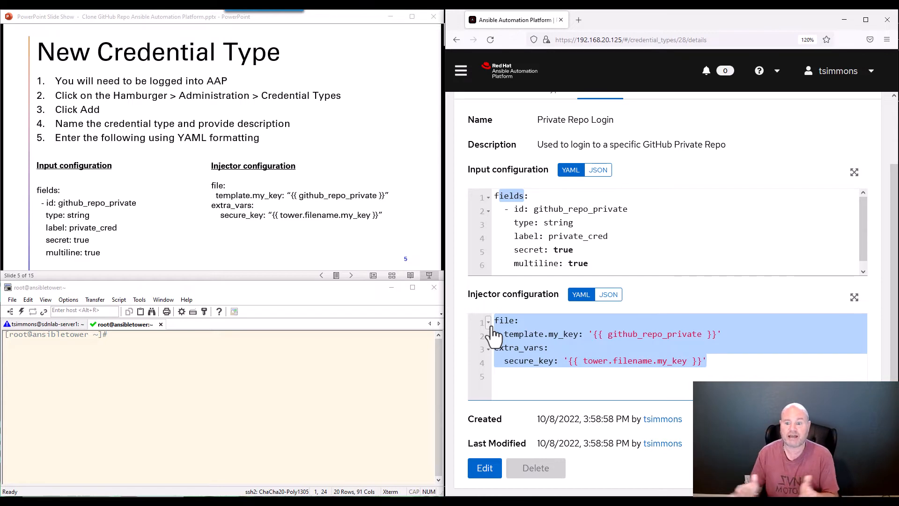
pyautogui.click(498, 320)
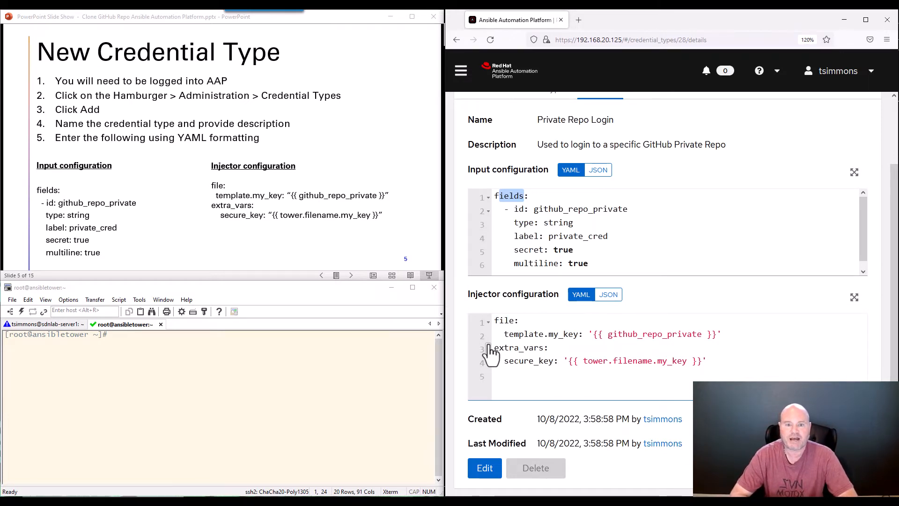
pyautogui.click(496, 196)
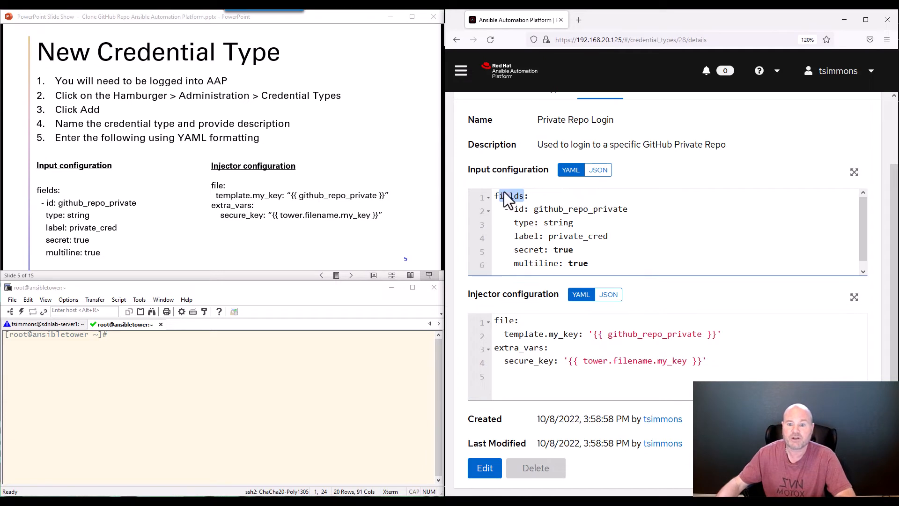
pyautogui.scroll(1, 496, 196)
pyautogui.scroll(1, 518, 199)
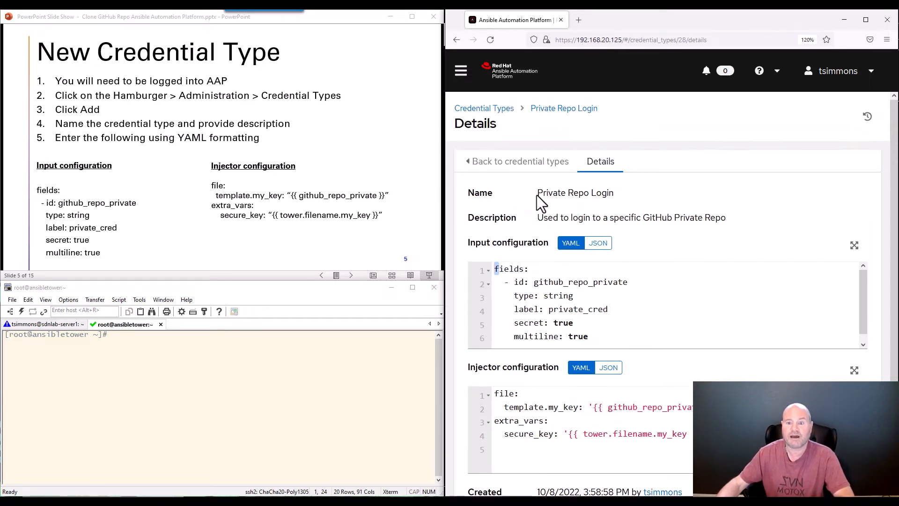
pyautogui.moveTo(536, 194); pyautogui.dragTo(614, 194)
pyautogui.moveTo(549, 218); pyautogui.dragTo(681, 217)
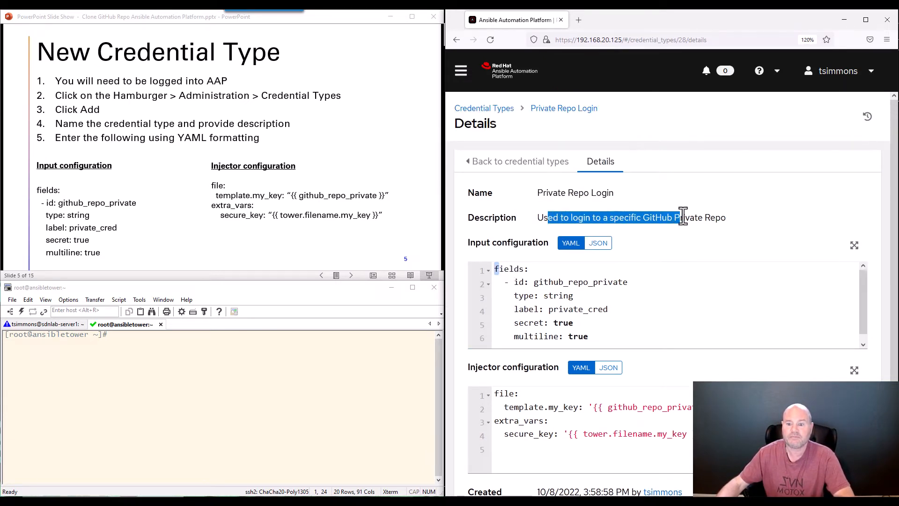
pyautogui.click(513, 267)
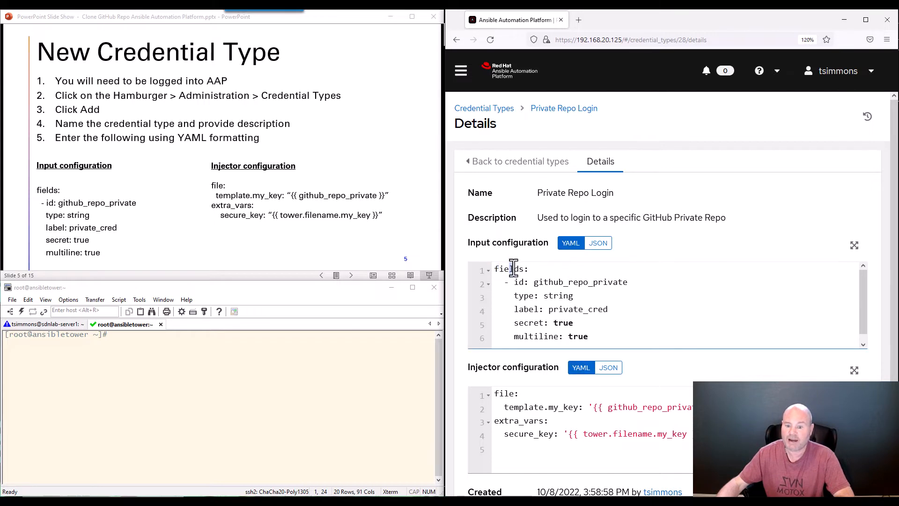
pyautogui.scroll(-1, 528, 309)
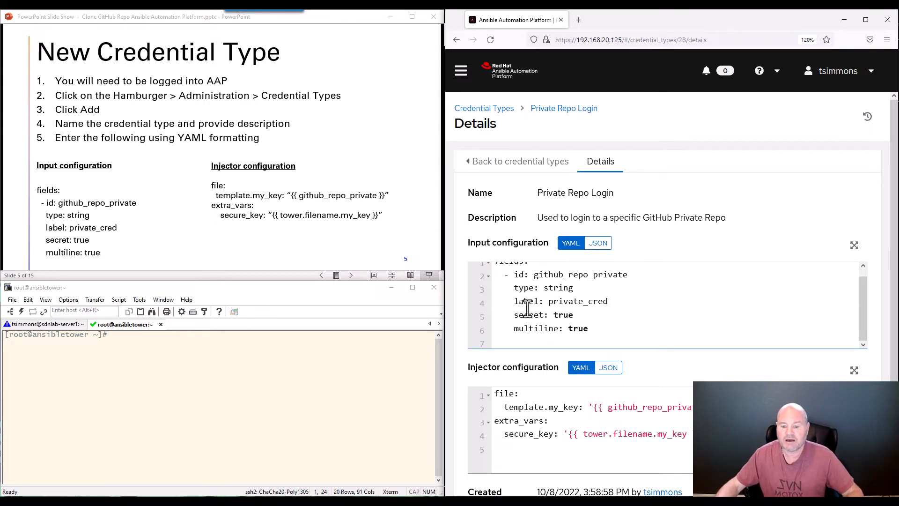
pyautogui.scroll(1, 528, 310)
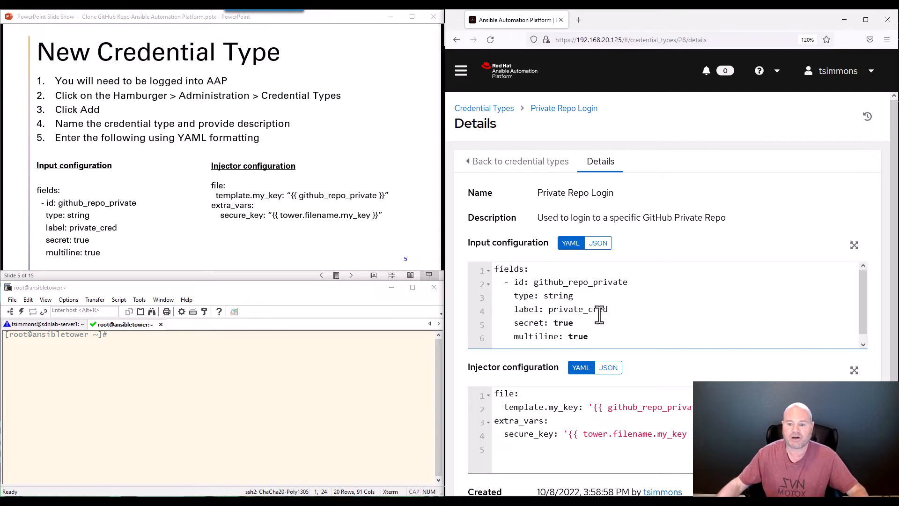
pyautogui.scroll(-1, 597, 311)
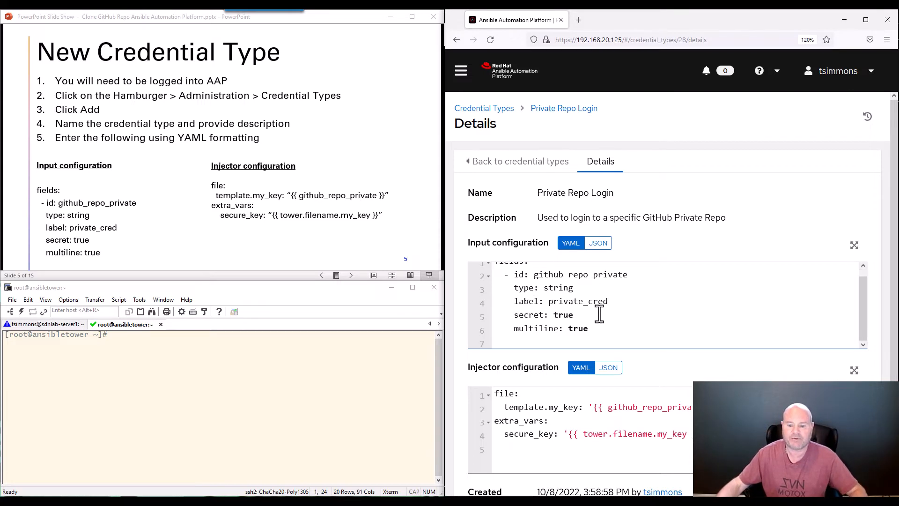
pyautogui.scroll(-2, 602, 399)
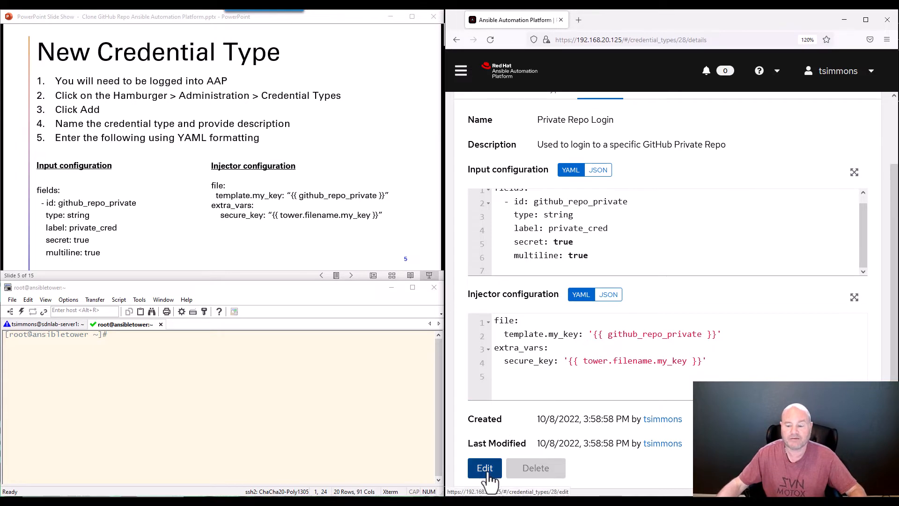
# Advance to the New Credential Type Final slide and reopen the Private Repo Login credential type
pyautogui.click(372, 163)
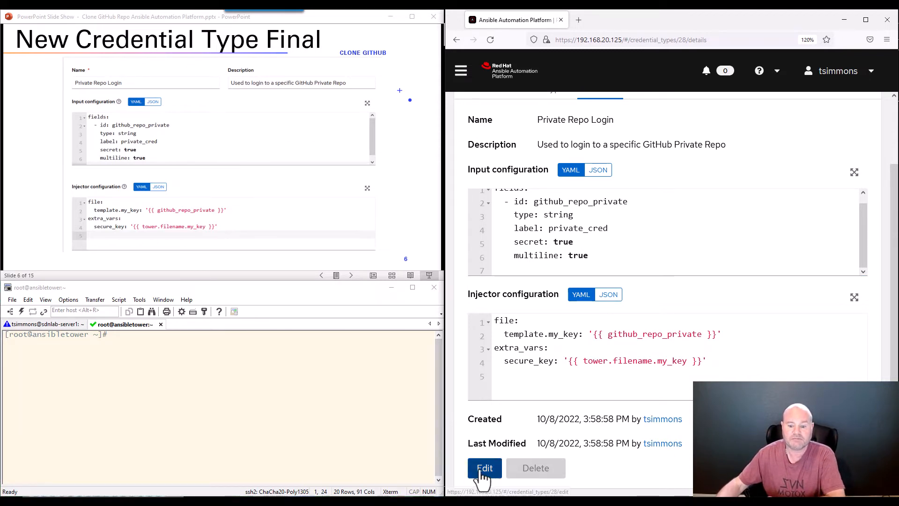
pyautogui.scroll(3, 507, 147)
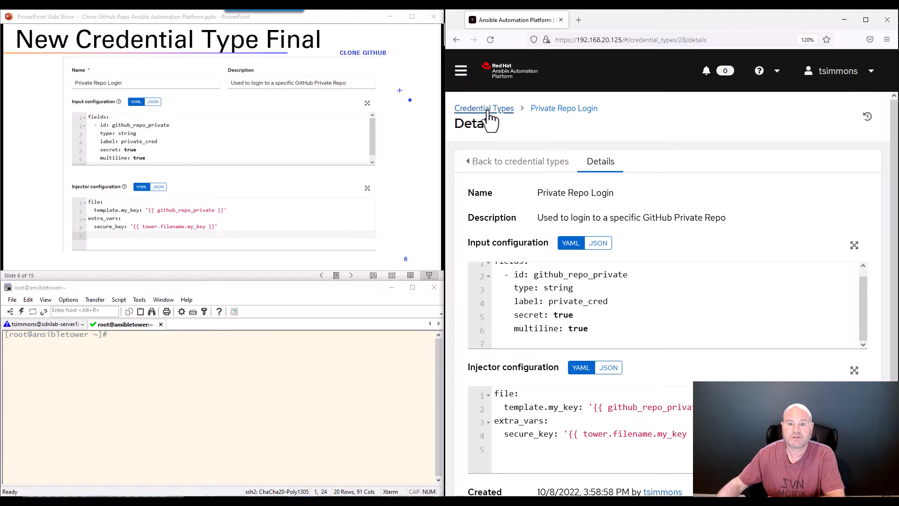
pyautogui.click(487, 112)
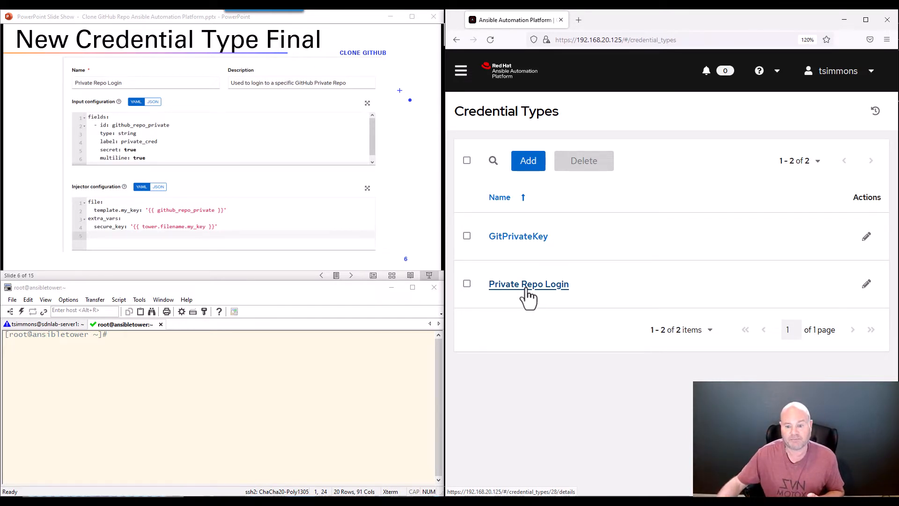
pyautogui.click(526, 288)
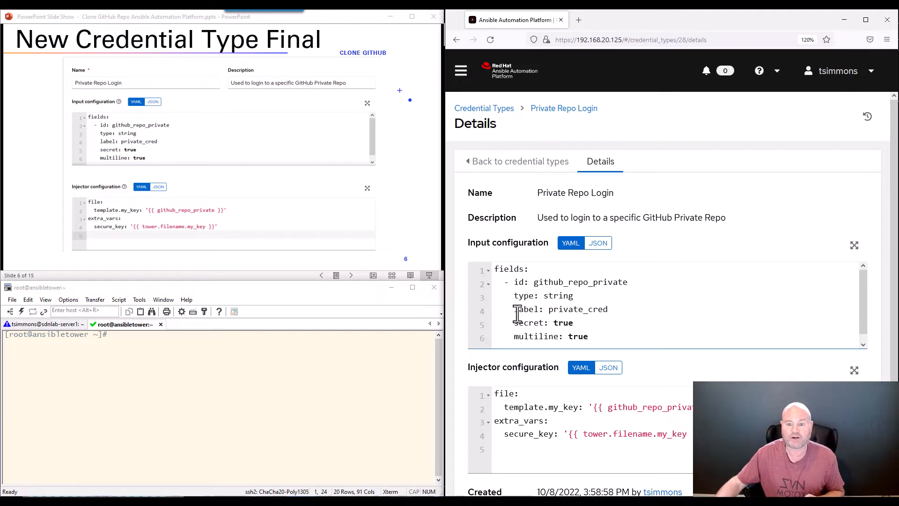
# Highlight label private_cred and the injector's secure_key variable, then return to Credential Types
pyautogui.moveTo(514, 310); pyautogui.dragTo(603, 312)
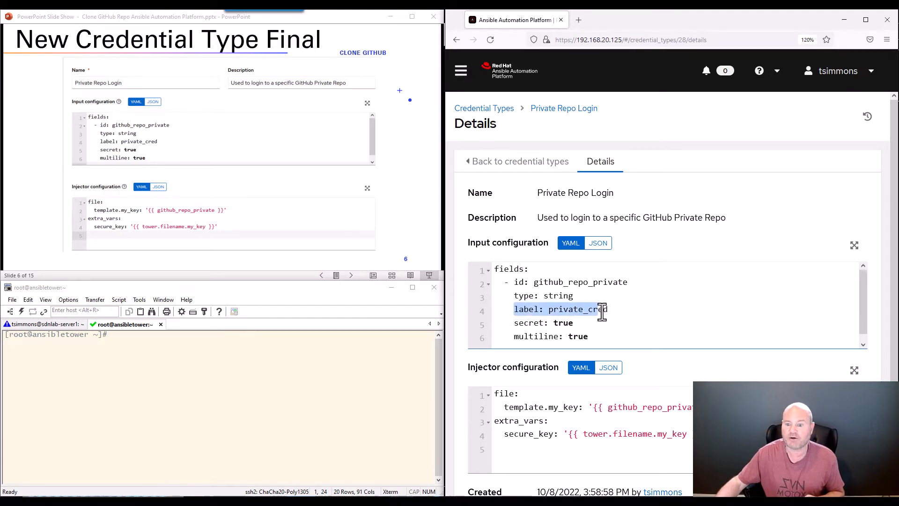
pyautogui.doubleClick(554, 314)
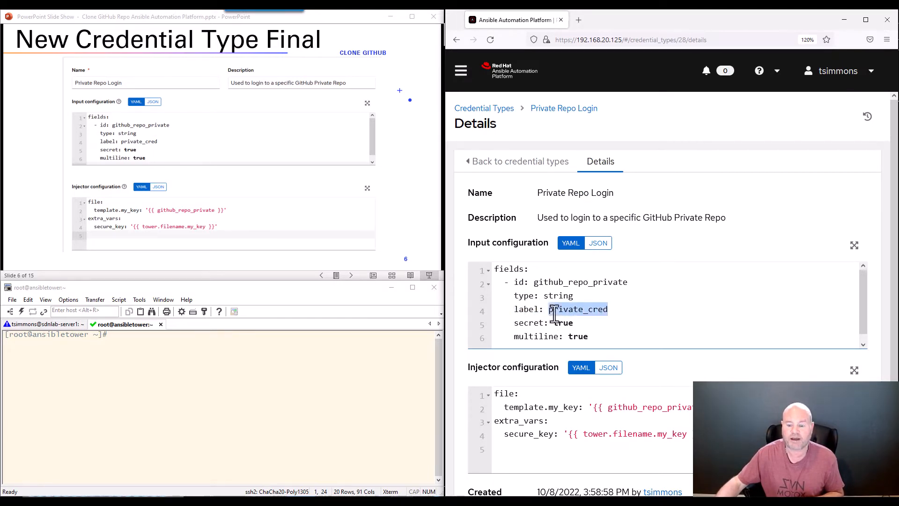
pyautogui.click(516, 311)
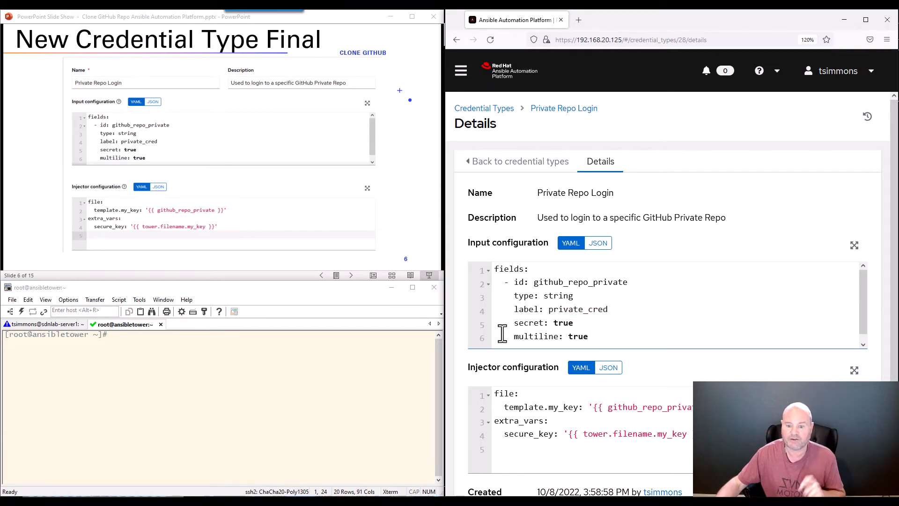
pyautogui.moveTo(495, 420); pyautogui.dragTo(554, 432)
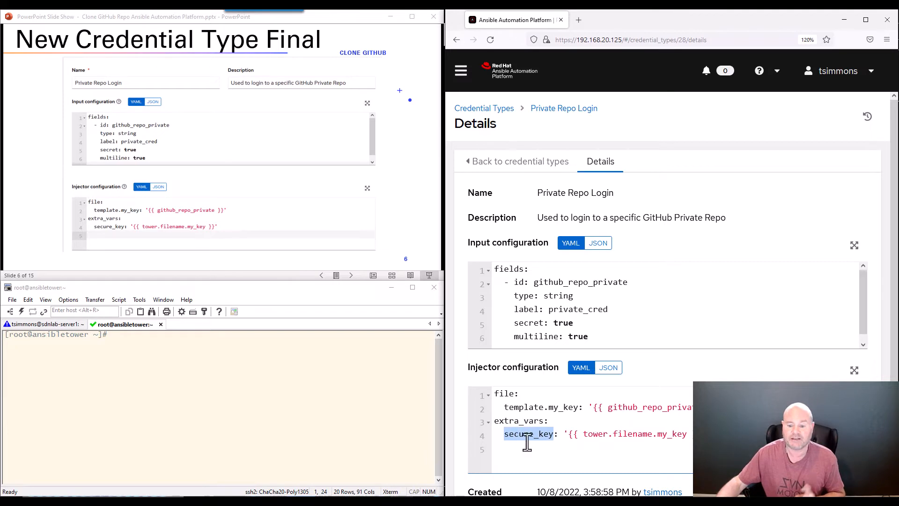
pyautogui.click(502, 447)
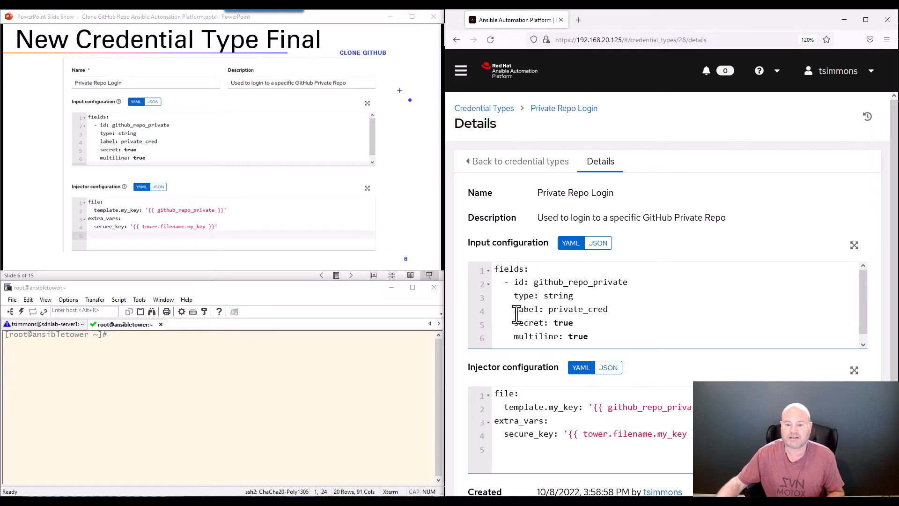
pyautogui.moveTo(514, 310); pyautogui.dragTo(608, 313)
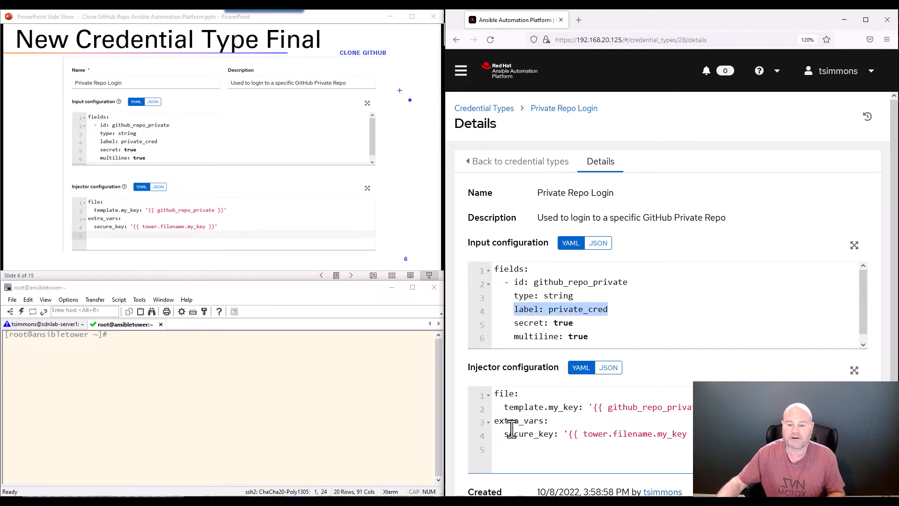
pyautogui.moveTo(505, 435); pyautogui.dragTo(553, 434)
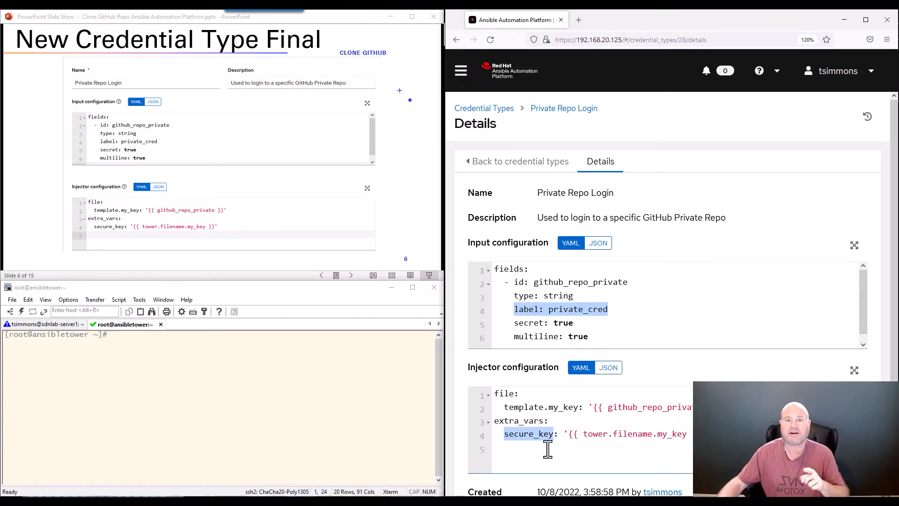
pyautogui.click(506, 433)
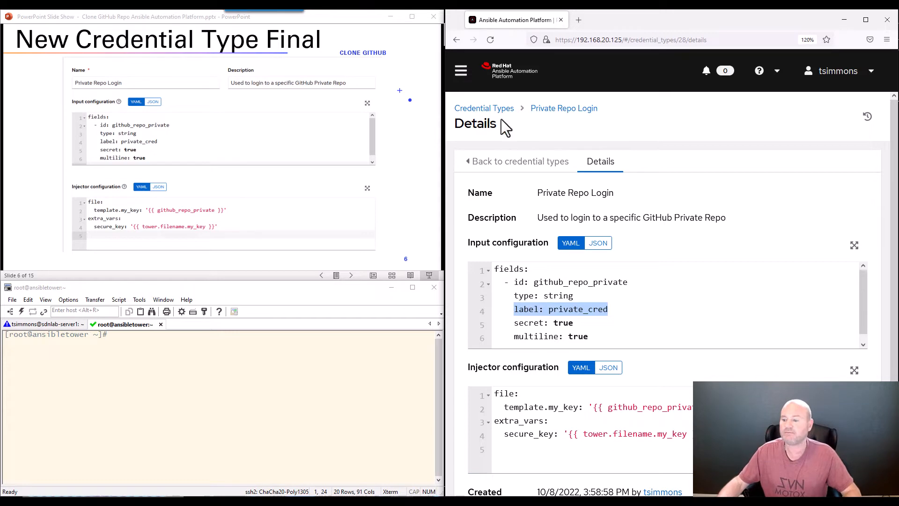
pyautogui.click(468, 110)
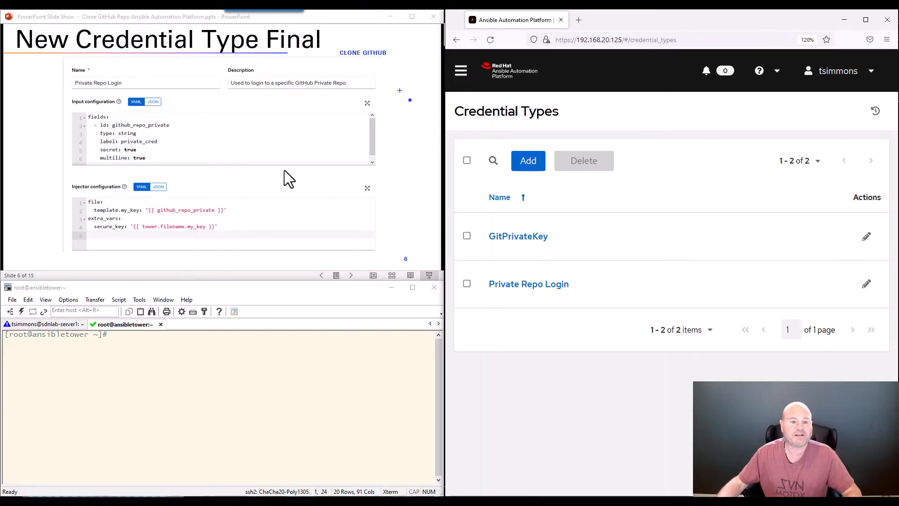
# Open the Credentials list from the Resources section of the main navigation
pyautogui.click(285, 170)
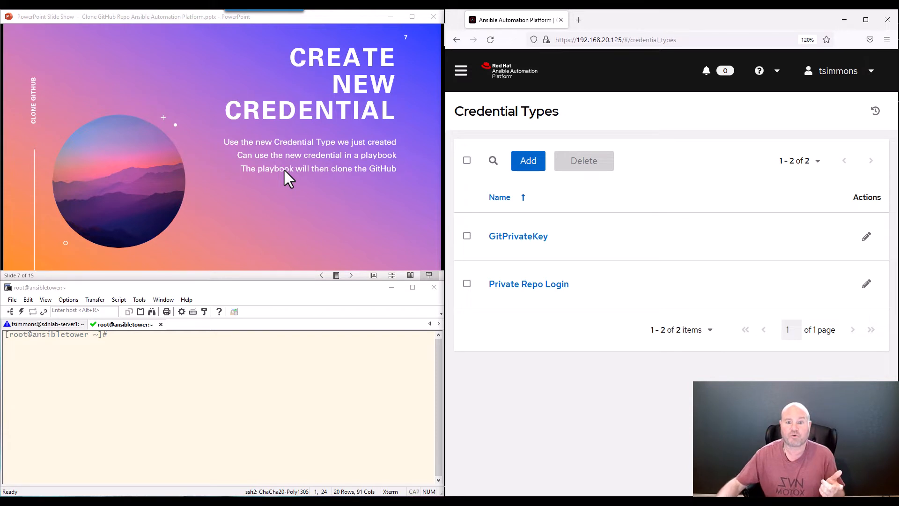
pyautogui.scroll(-1, 333, 138)
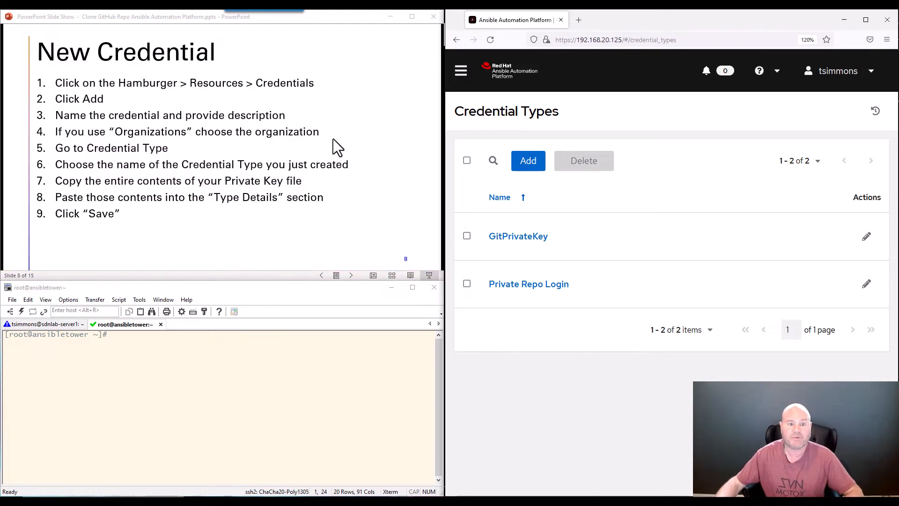
pyautogui.click(462, 71)
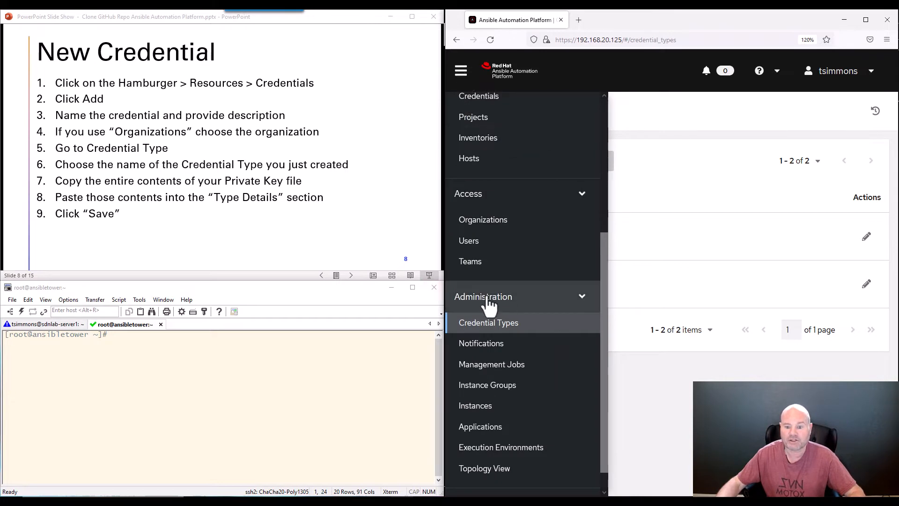
pyautogui.scroll(2, 476, 260)
pyautogui.scroll(2, 475, 234)
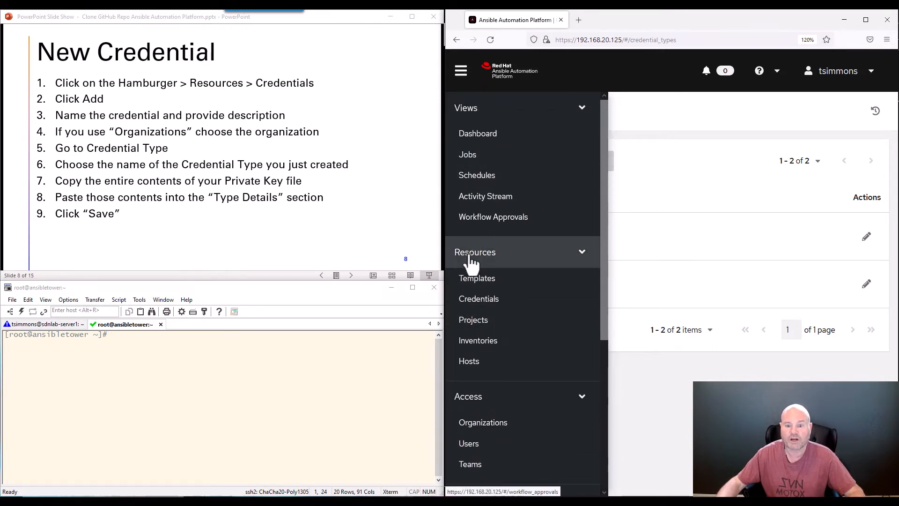
pyautogui.click(478, 300)
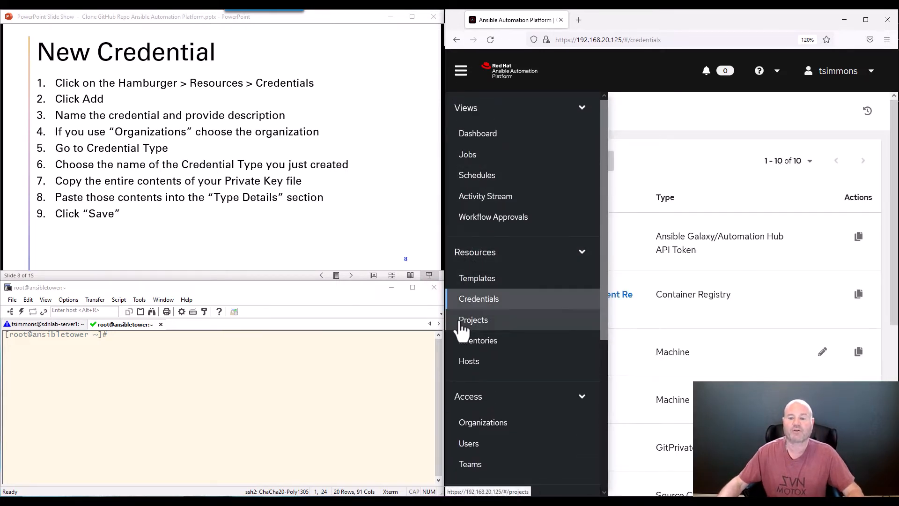
pyautogui.click(685, 109)
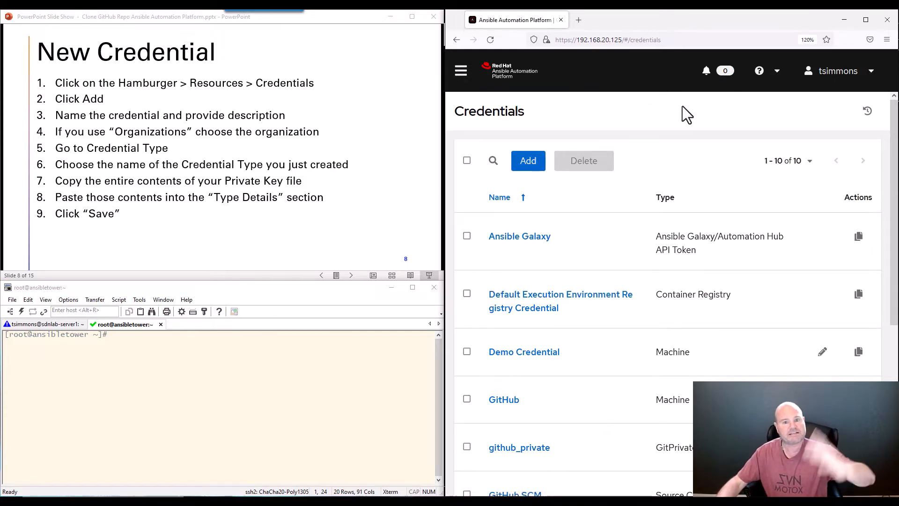
# Open an empty Create New Credential form
pyautogui.scroll(-5, 623, 201)
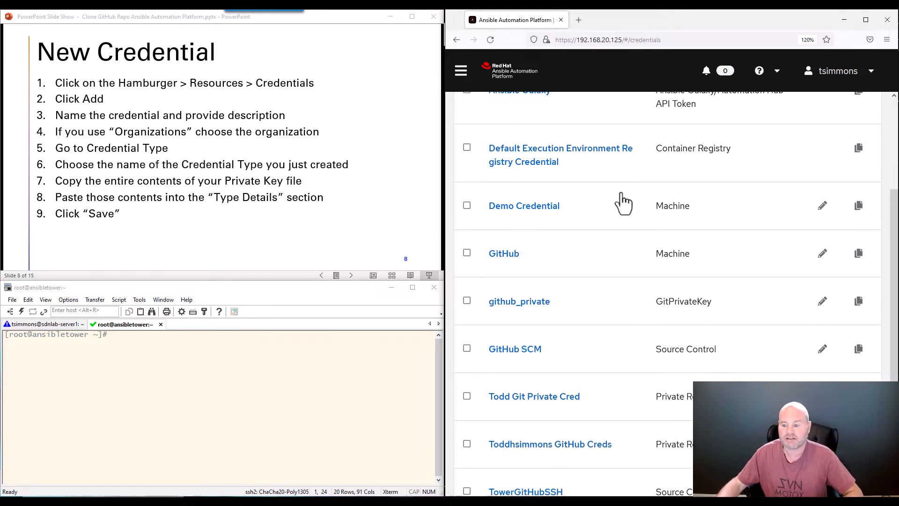
pyautogui.scroll(5, 621, 202)
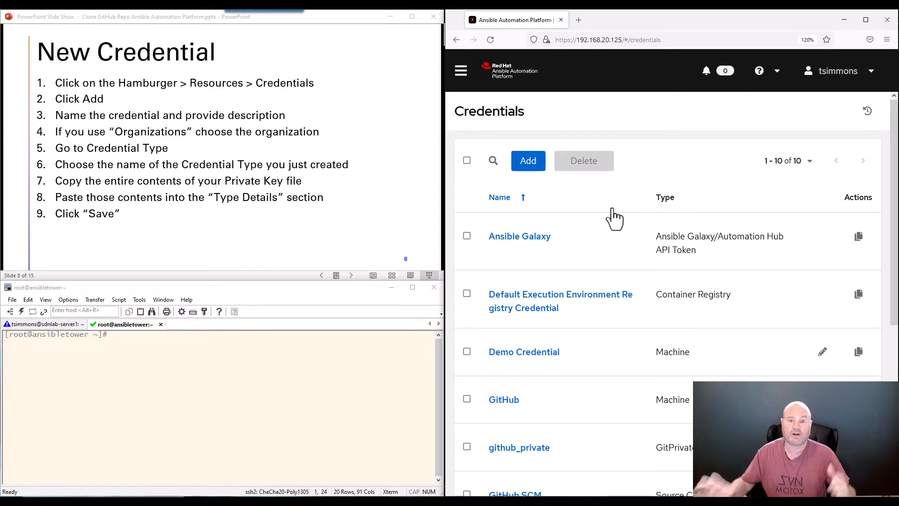
pyautogui.click(522, 166)
# Give the new credential a test name and assign it to the SWEAT Team organization
pyautogui.click(485, 192)
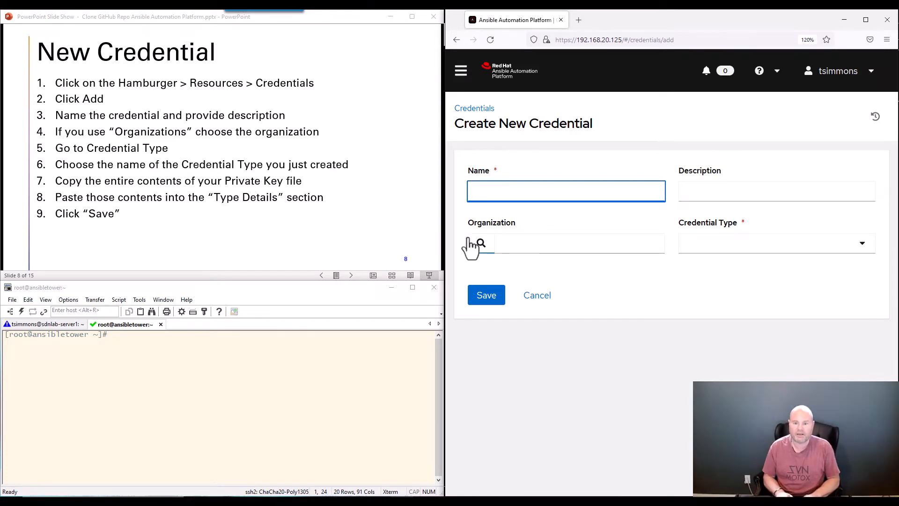
pyautogui.write('Todd Test')
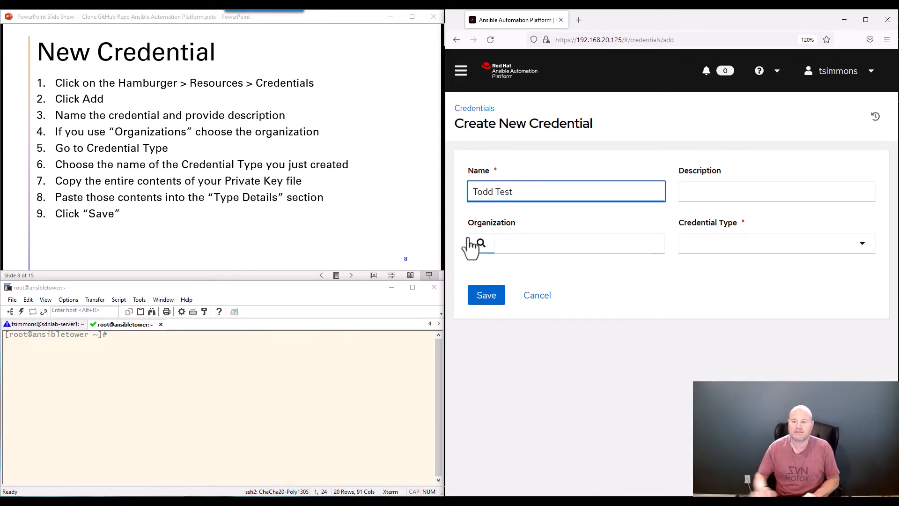
pyautogui.click(705, 189)
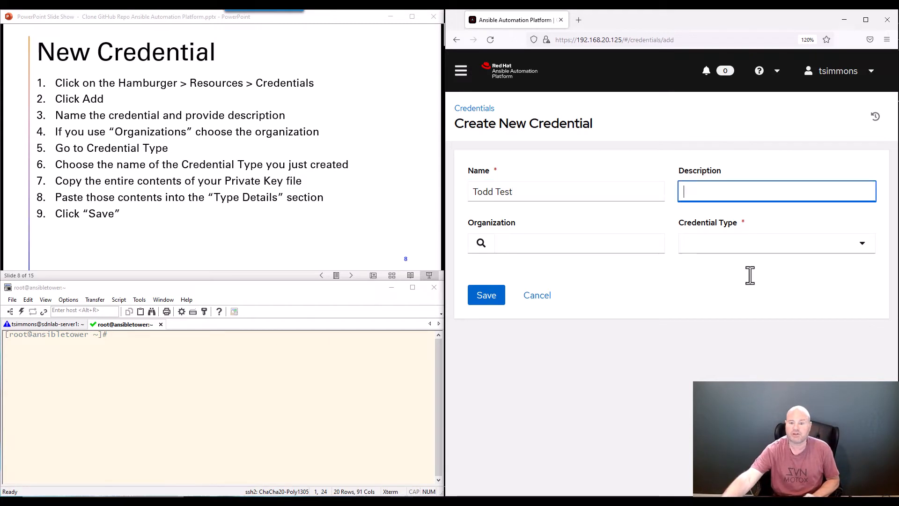
pyautogui.click(480, 245)
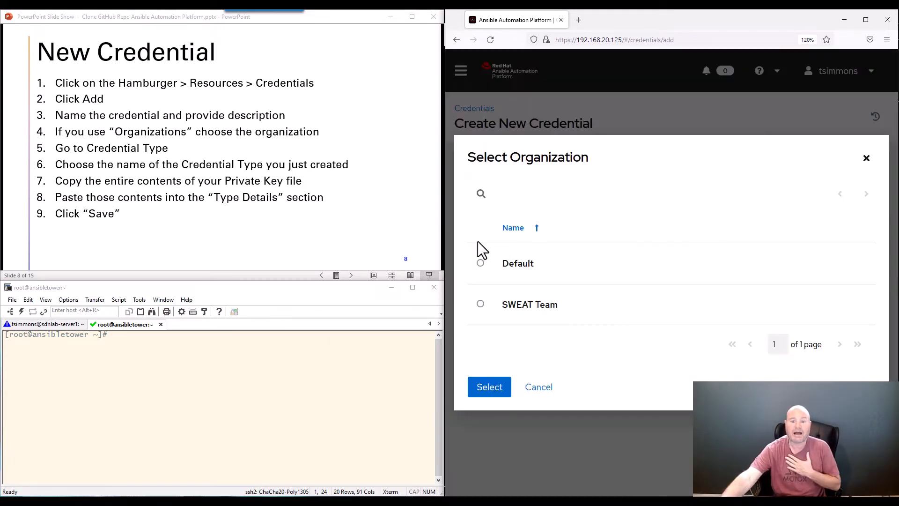
pyautogui.click(480, 304)
pyautogui.click(483, 403)
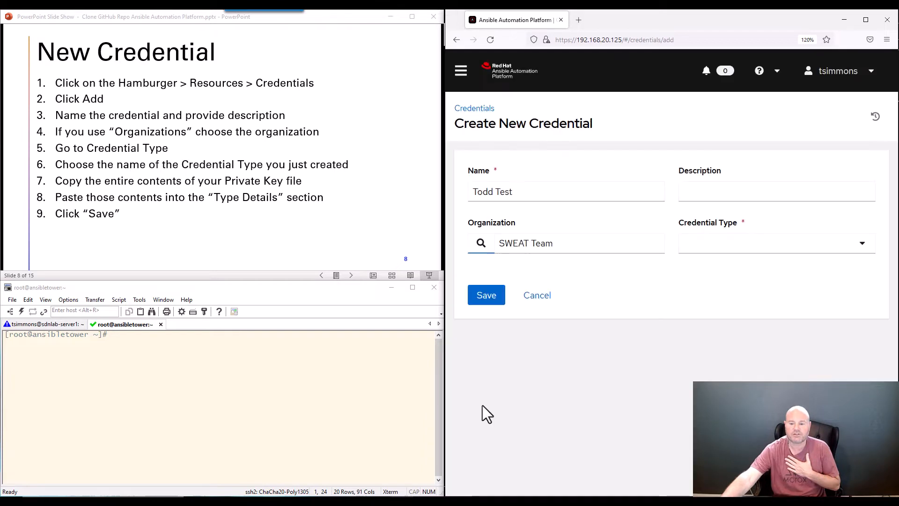
# Set the credential type to Private Repo Login
pyautogui.click(863, 245)
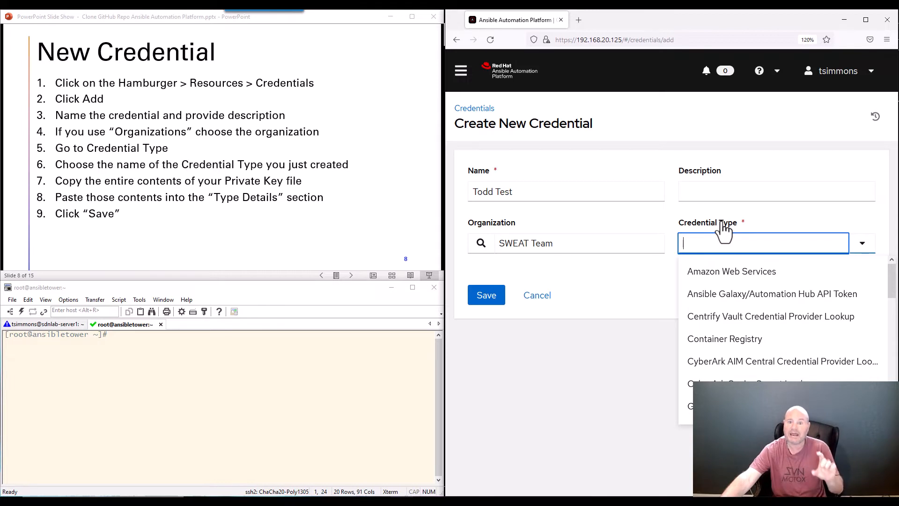
pyautogui.scroll(-5, 735, 322)
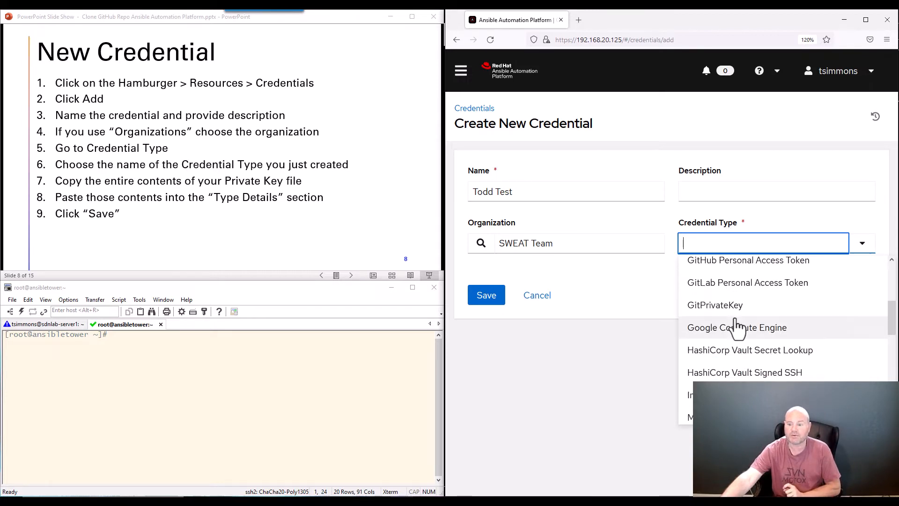
pyautogui.scroll(-3, 737, 328)
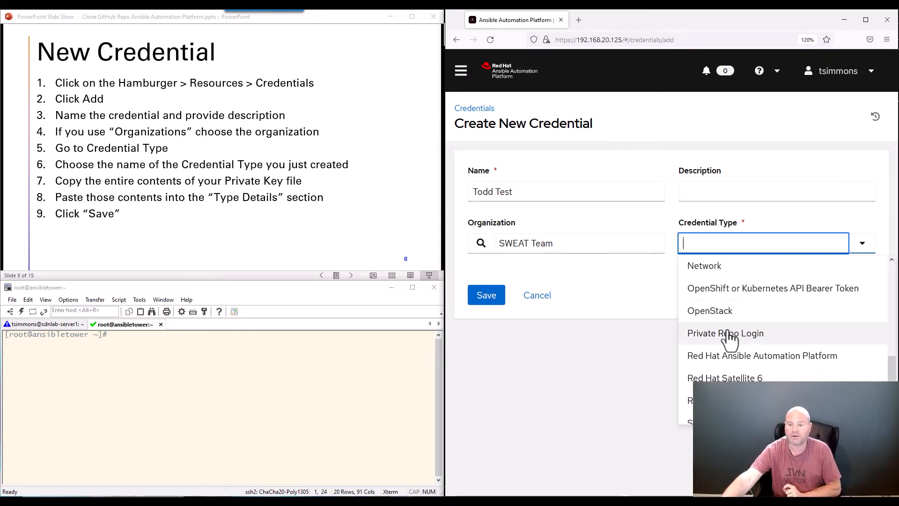
pyautogui.click(716, 334)
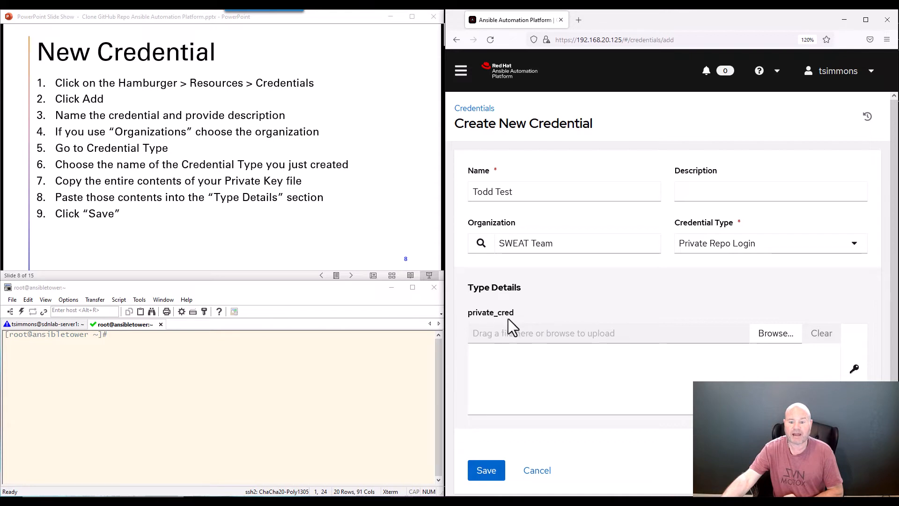
pyautogui.click(461, 70)
pyautogui.scroll(-5, 474, 375)
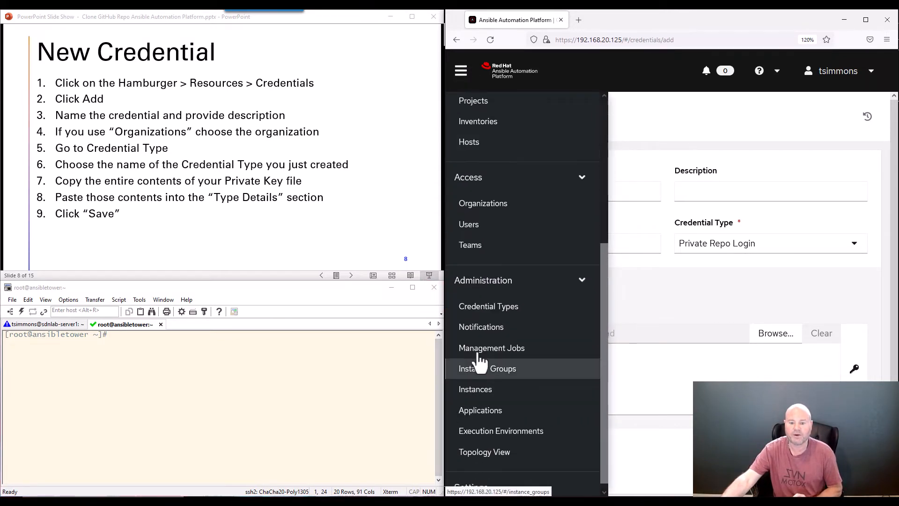
# Open the Private Repo Login credential type and highlight its private_cred input and extra_vars injector line
pyautogui.click(476, 306)
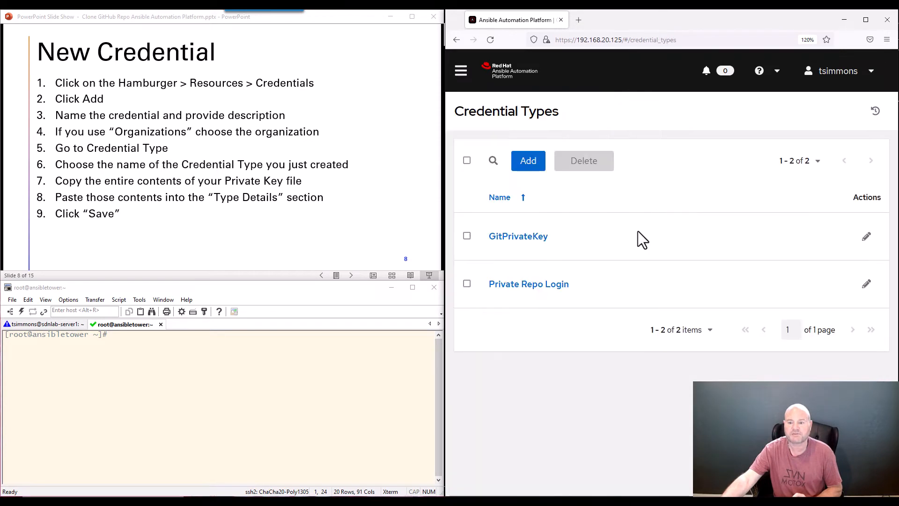
pyautogui.click(519, 285)
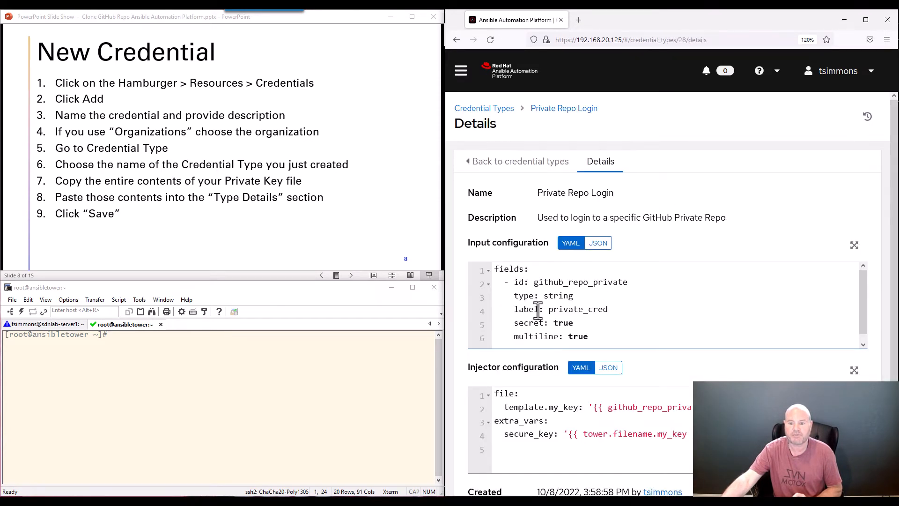
pyautogui.moveTo(548, 309); pyautogui.dragTo(609, 313)
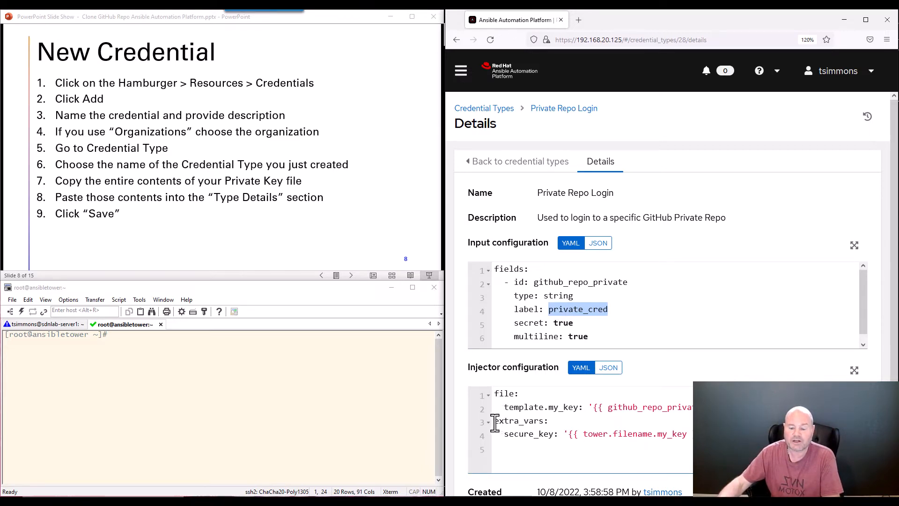
pyautogui.moveTo(495, 421); pyautogui.dragTo(538, 421)
pyautogui.click(461, 70)
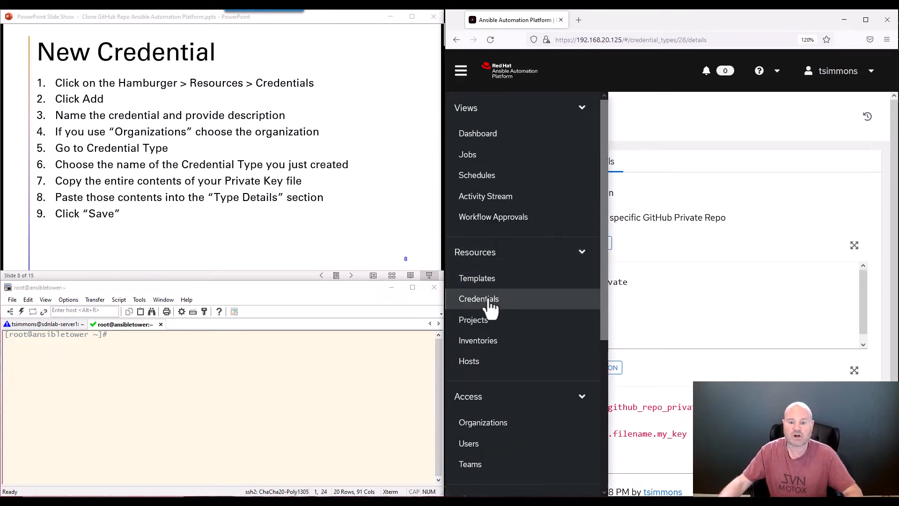
# Open the existing GitHub credential from the Credentials list and highlight its description
pyautogui.click(474, 302)
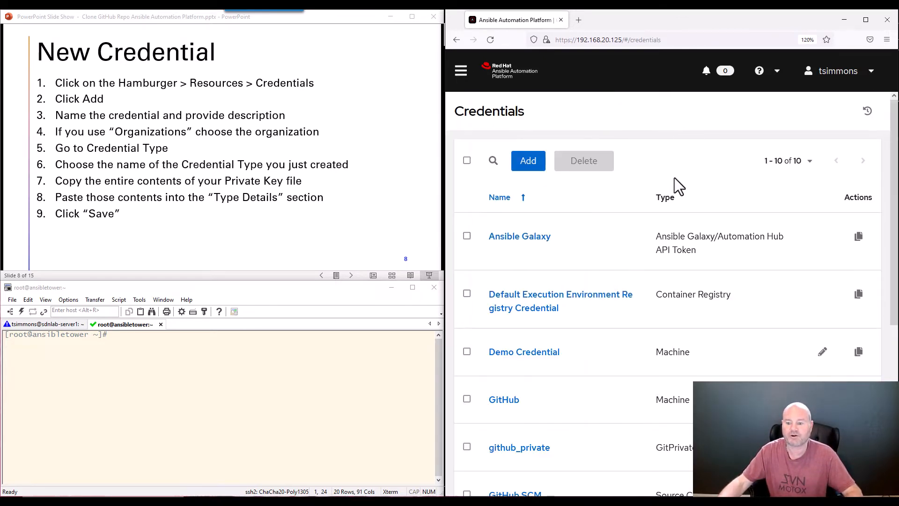
pyautogui.scroll(-5, 675, 181)
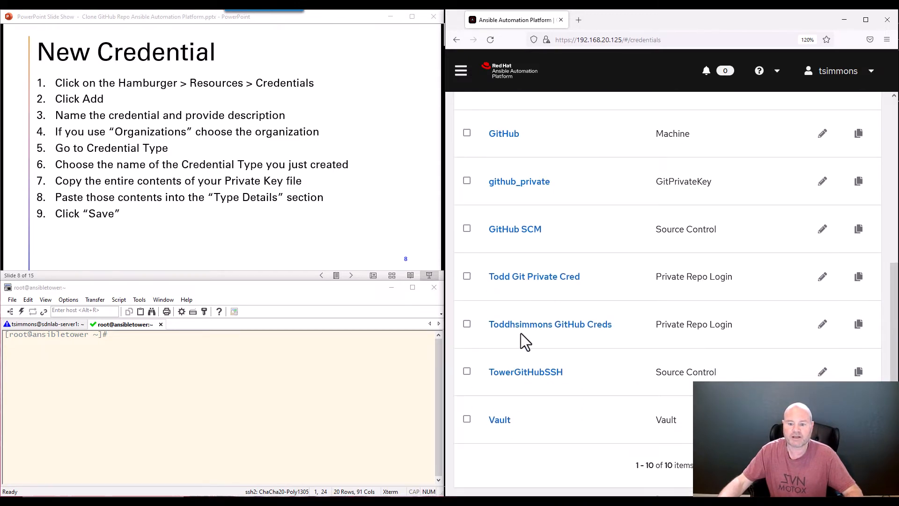
pyautogui.click(519, 329)
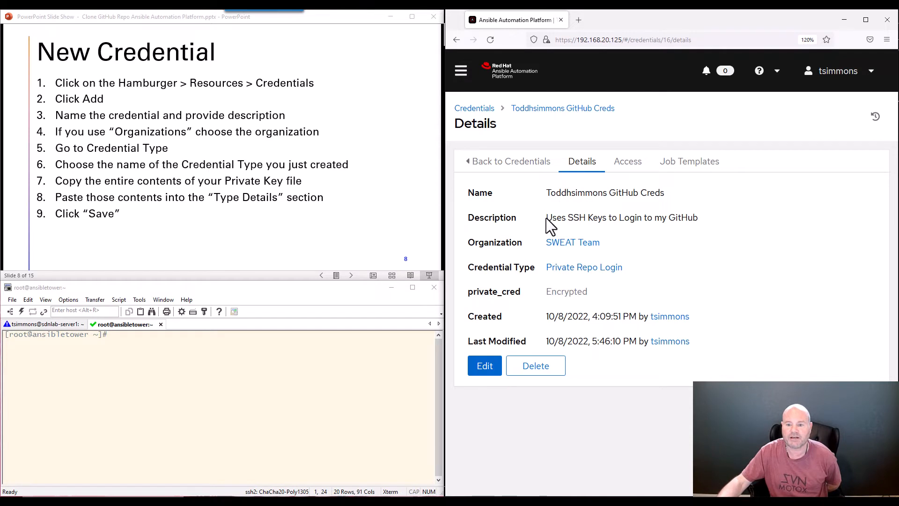
pyautogui.moveTo(547, 218); pyautogui.dragTo(699, 220)
# Edit the GitHub credential and revert its stored private_cred value to empty
pyautogui.click(483, 370)
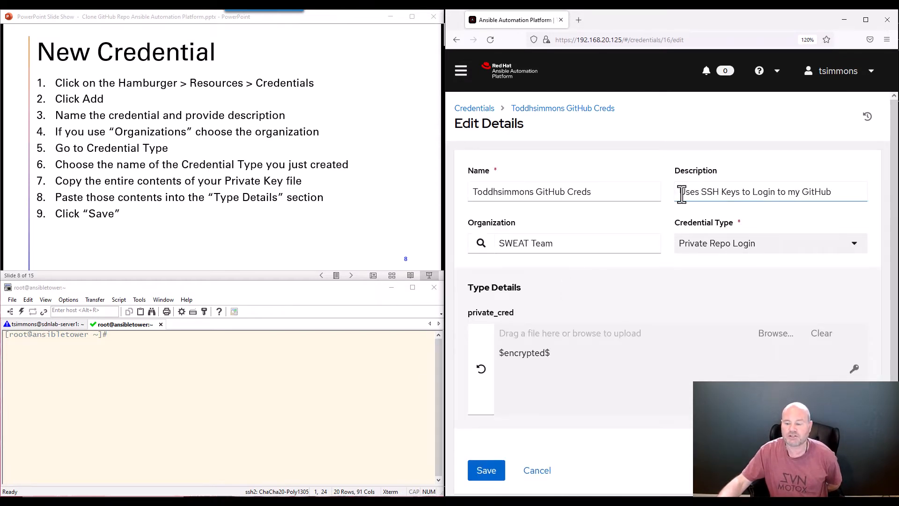
pyautogui.moveTo(682, 194); pyautogui.dragTo(638, 266)
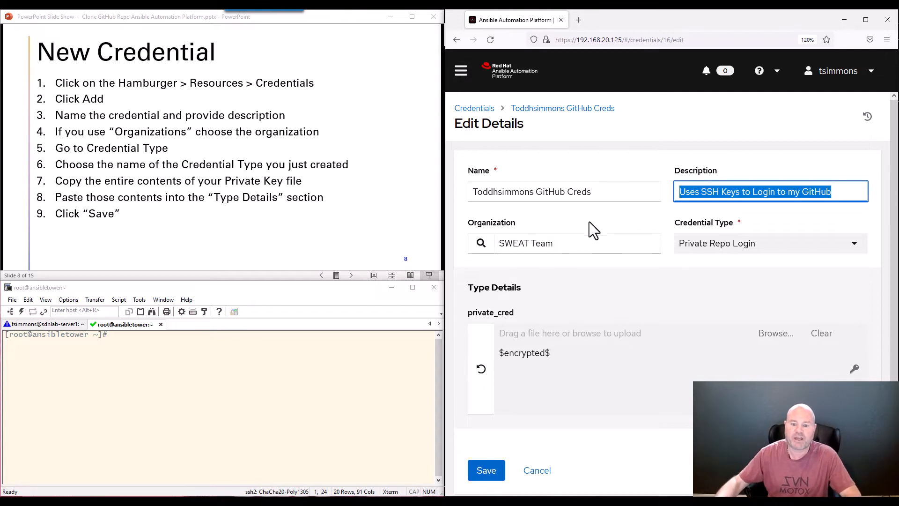
pyautogui.scroll(-1, 604, 335)
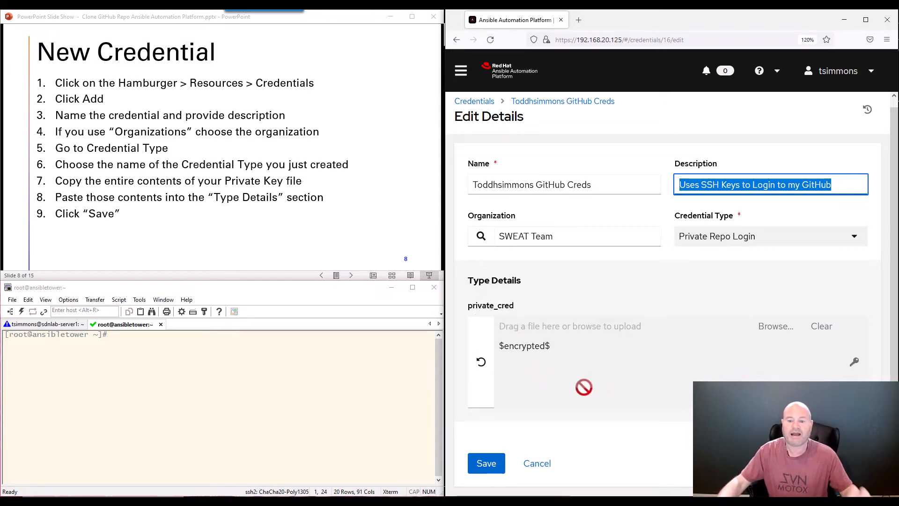
pyautogui.click(481, 361)
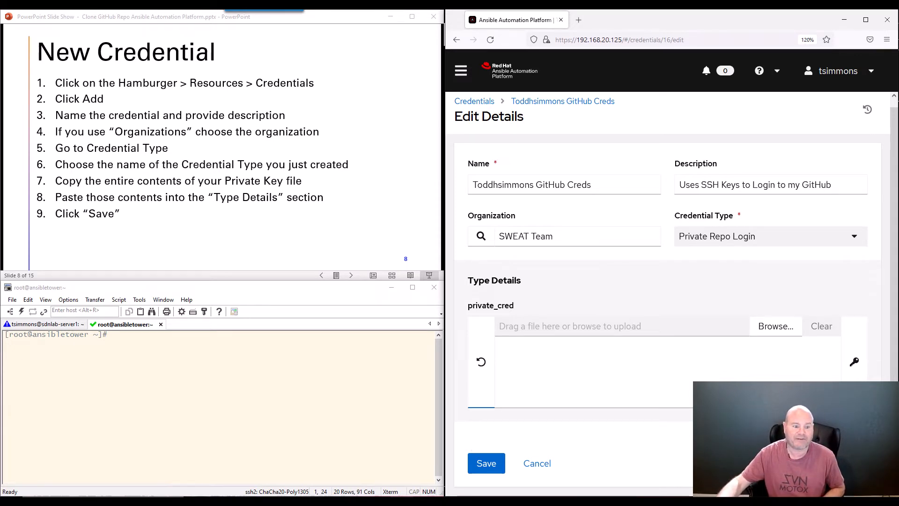
pyautogui.click(192, 378)
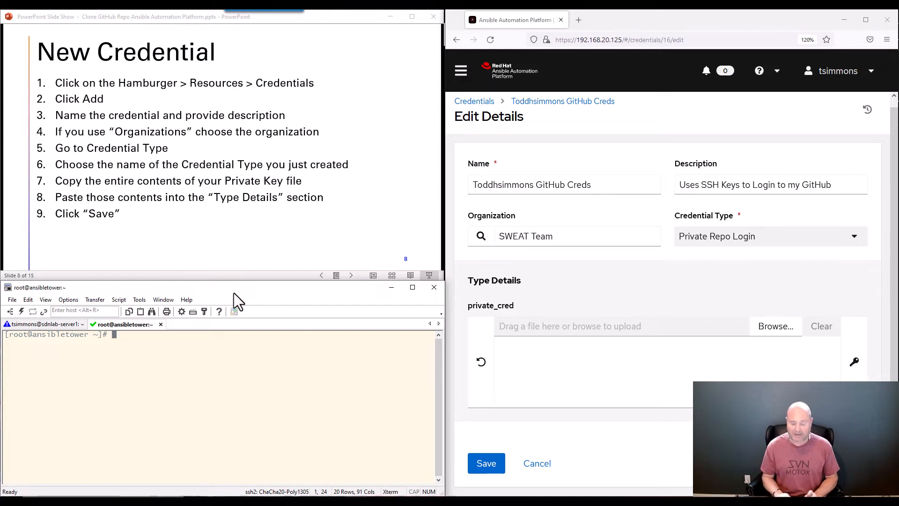
# In SecureCRT, check the working directory with pwd and change into the .ssh folder
pyautogui.write('pwd')
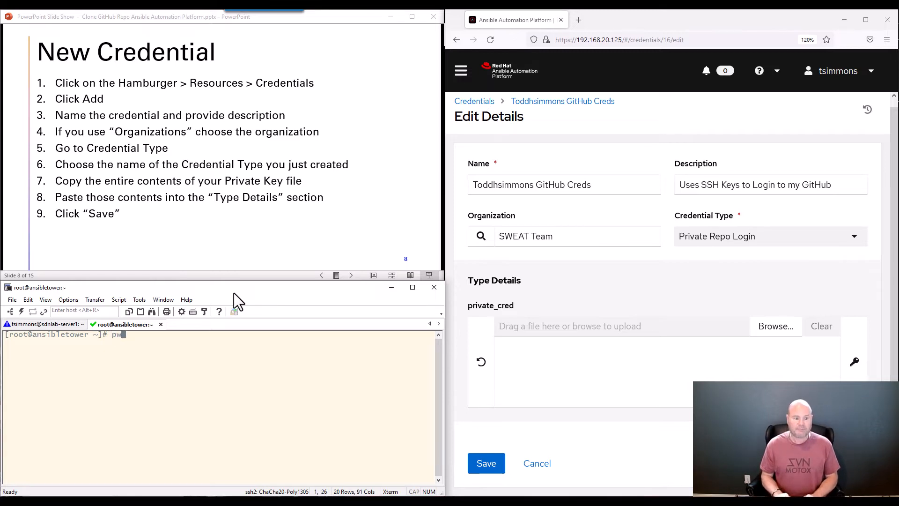
pyautogui.press('Return')
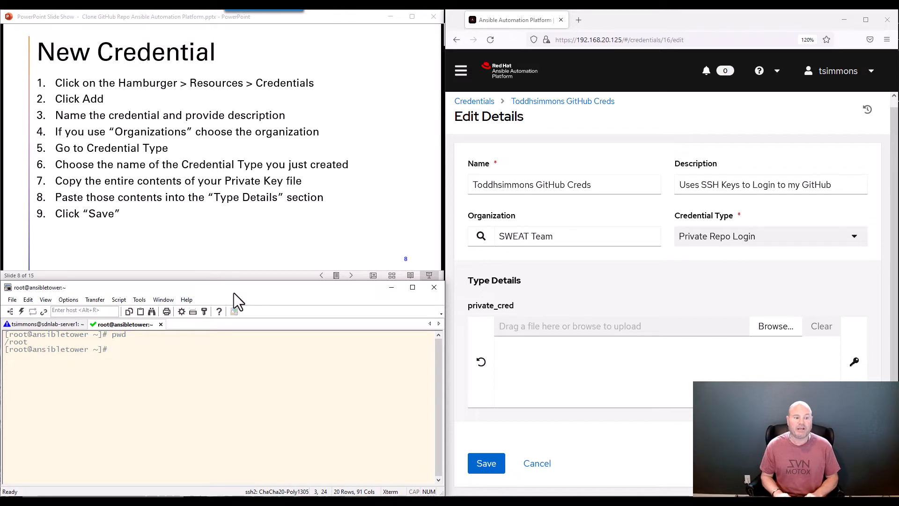
pyautogui.write('cd .ss')
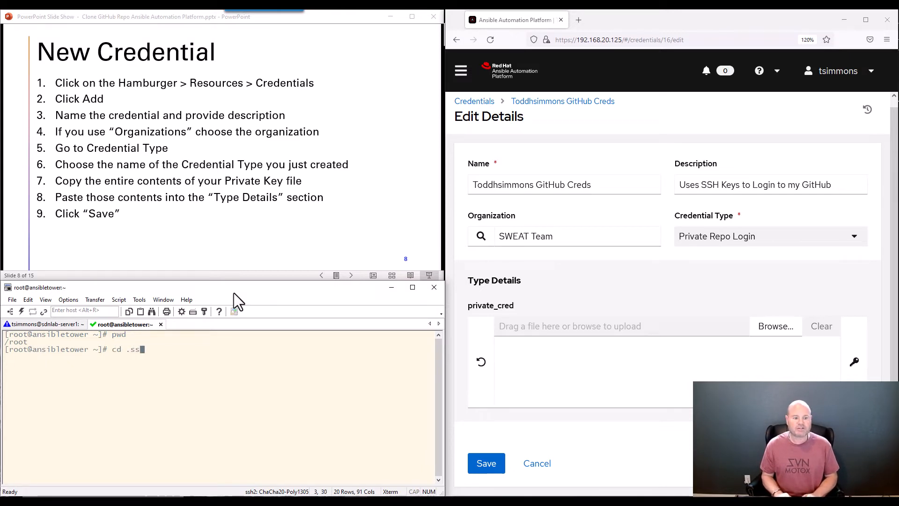
pyautogui.press('Tab')
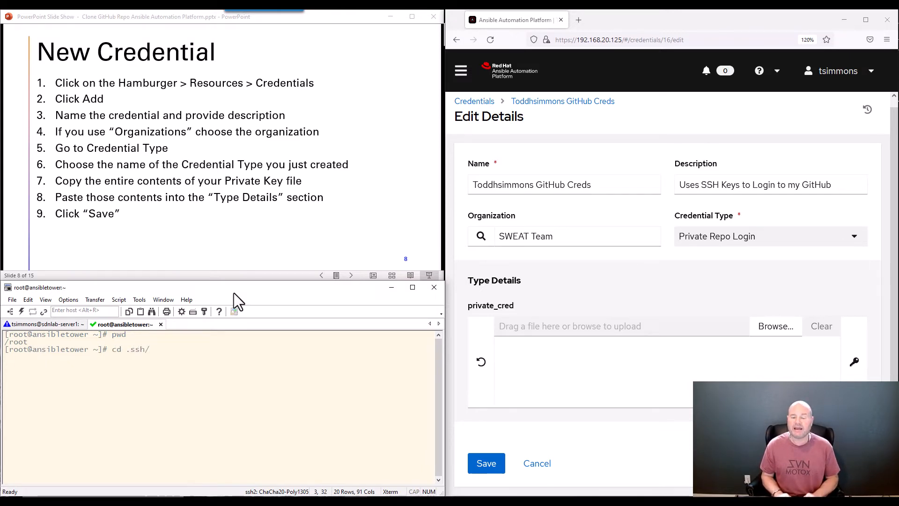
pyautogui.press('Return')
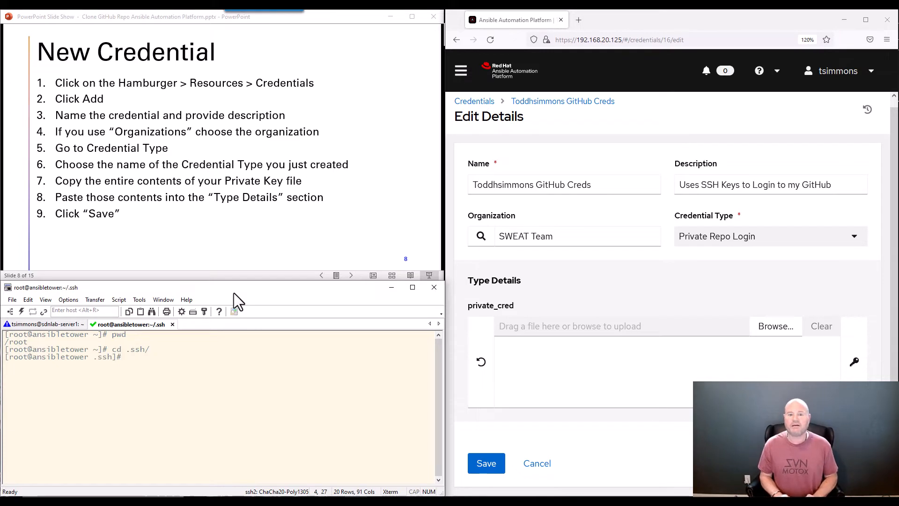
# List the .ssh files with ls and enter cat github without running it
pyautogui.write('cat ')
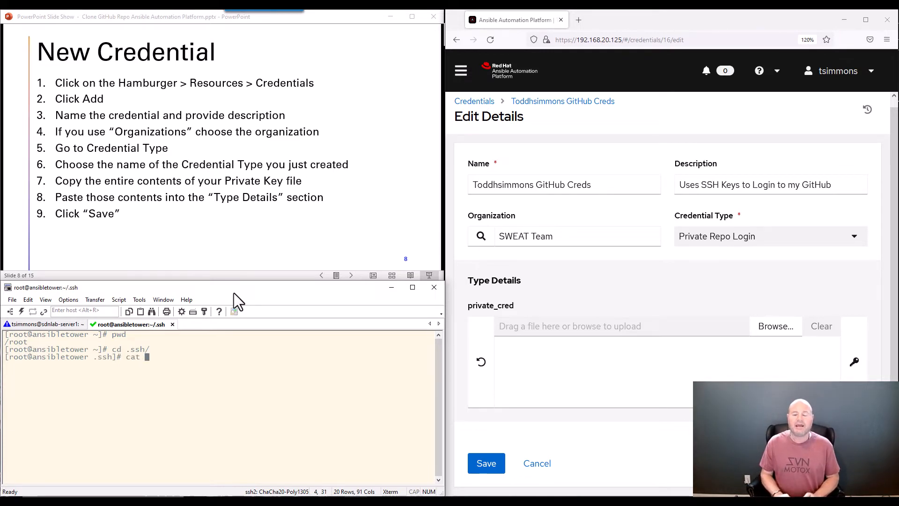
pyautogui.write('github')
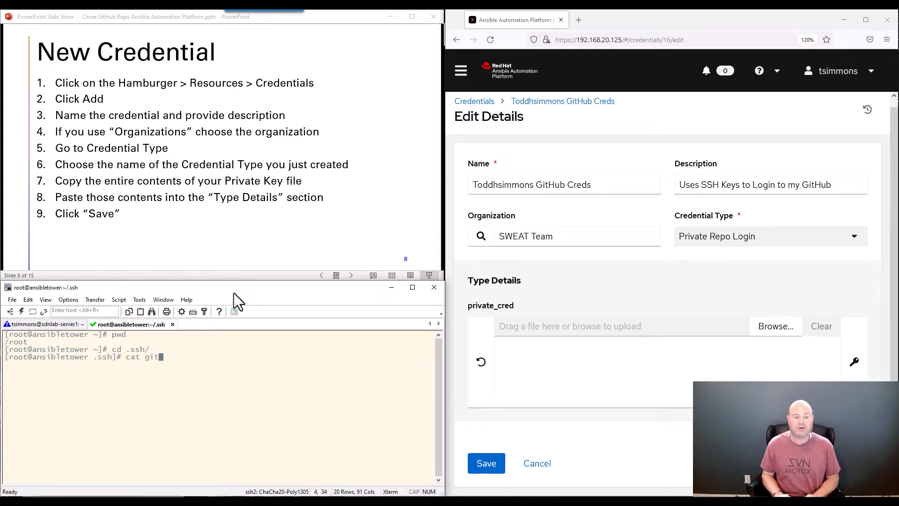
pyautogui.press('BackSpace')
pyautogui.press('BackSpace')
pyautogui.press('BackSpace')
pyautogui.press('BackSpace')
pyautogui.press('BackSpace')
pyautogui.press('BackSpace')
pyautogui.press('BackSpace')
pyautogui.press('BackSpace')
pyautogui.press('BackSpace')
pyautogui.press('BackSpace')
pyautogui.write('ls')
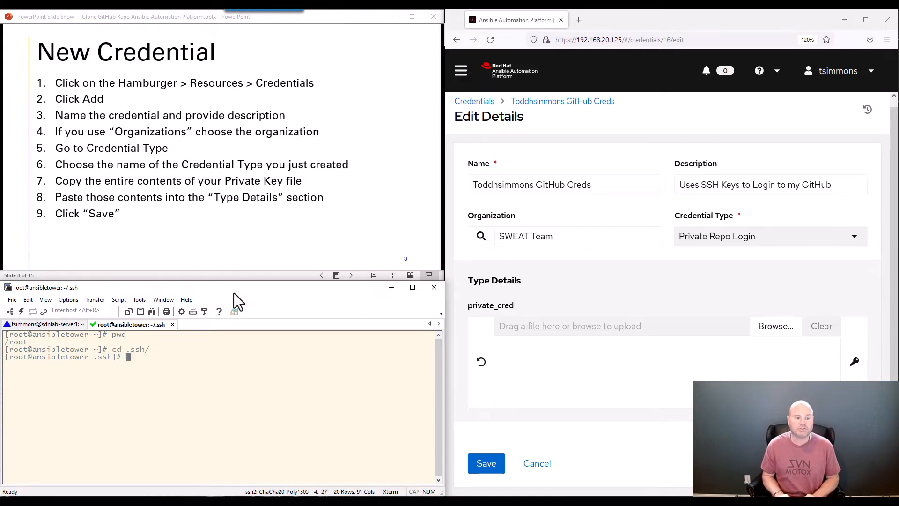
pyautogui.press('Return')
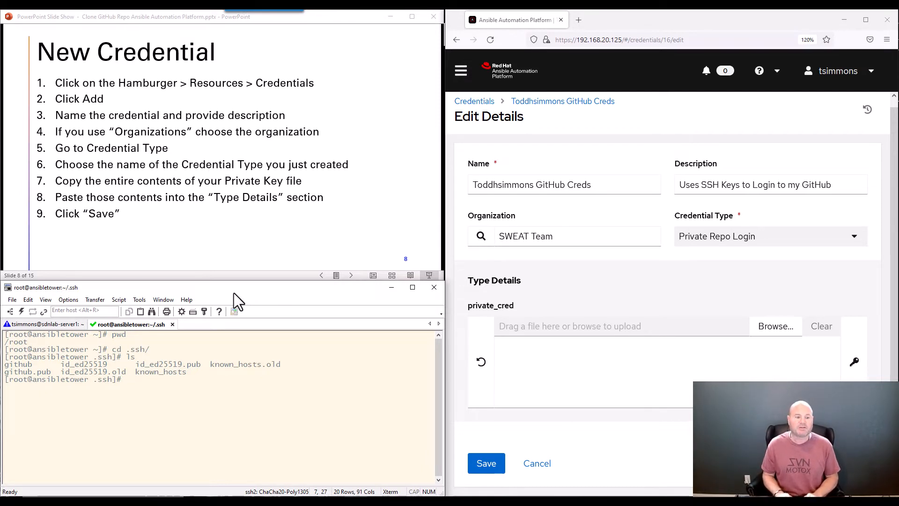
pyautogui.write('cat github')
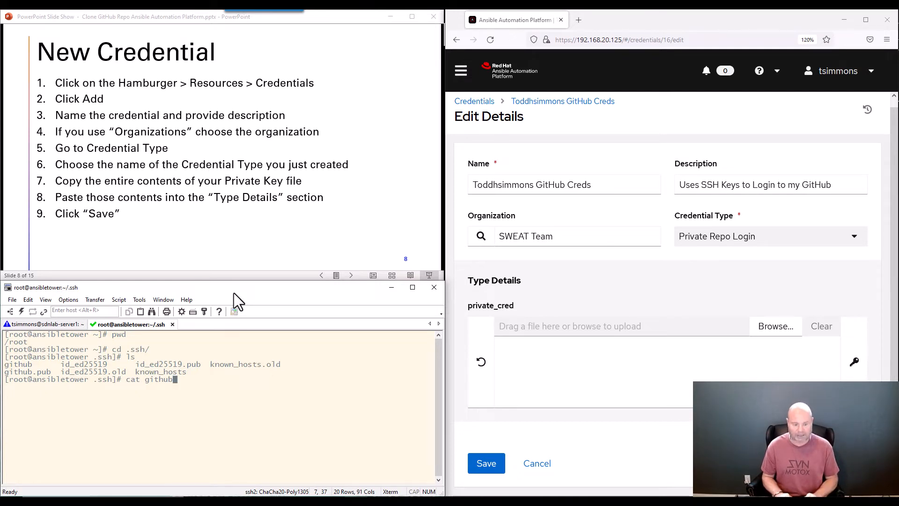
# Run cat github and copy the printed private key text from the terminal
pyautogui.press('Return')
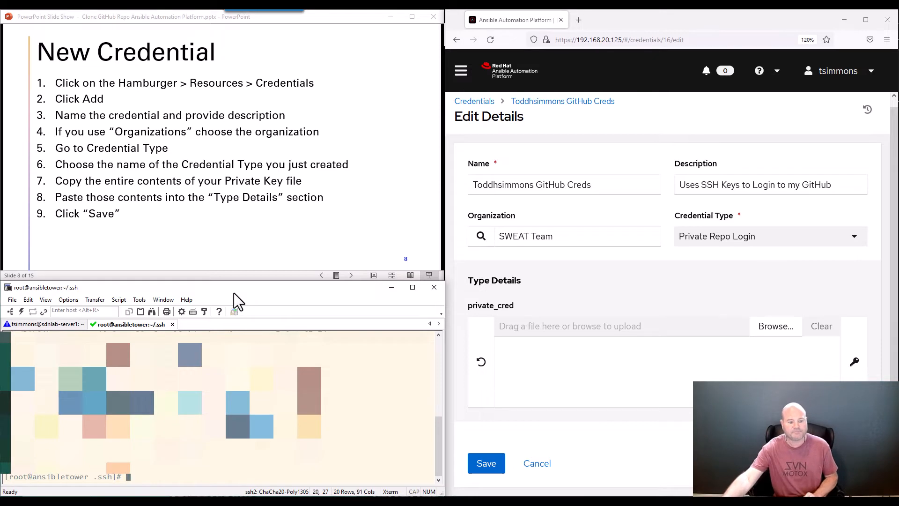
pyautogui.moveTo(161, 469); pyautogui.dragTo(100, 329)
pyautogui.scroll(2, 123, 455)
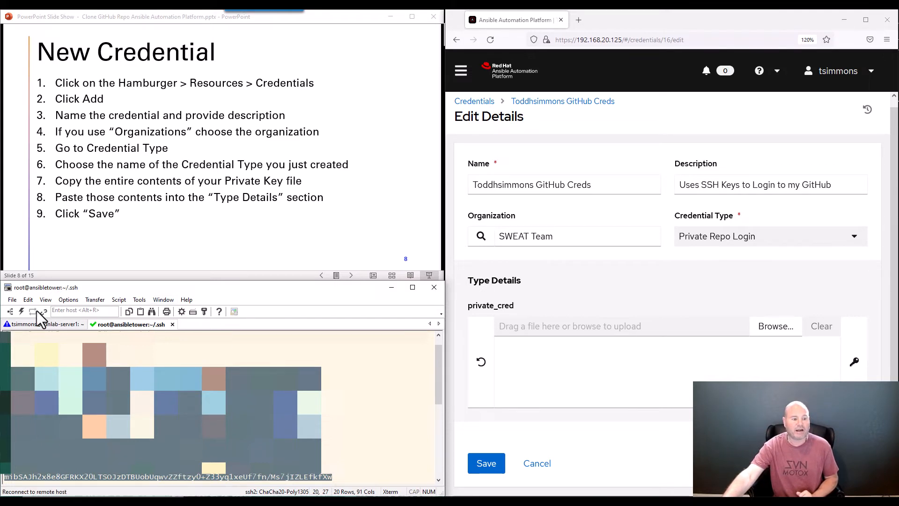
pyautogui.click(27, 299)
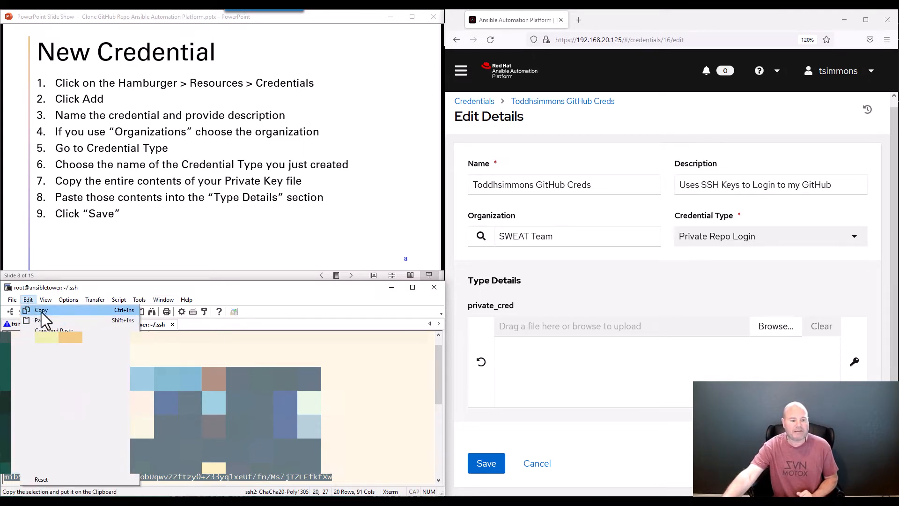
pyautogui.click(42, 311)
pyautogui.click(594, 370)
pyautogui.click(537, 359)
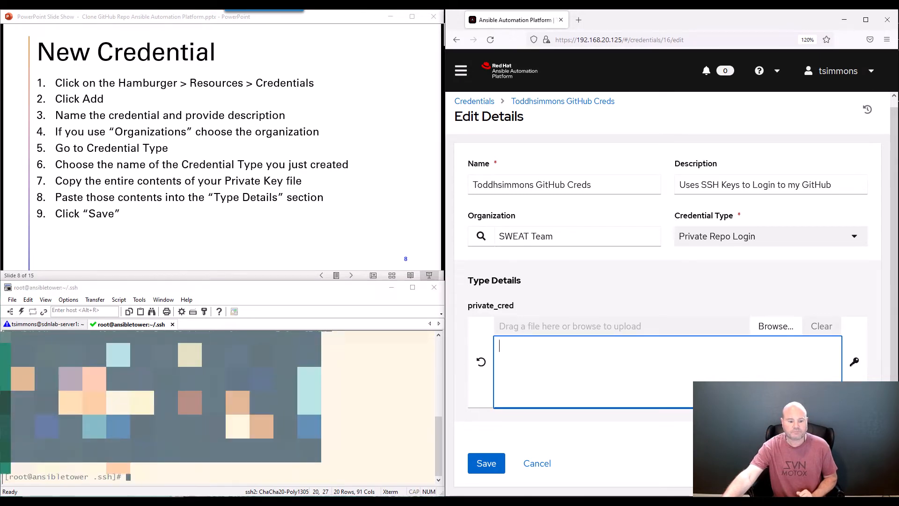
# Clear the SecureCRT terminal screen with the clear command
pyautogui.click(188, 477)
pyautogui.write('clear')
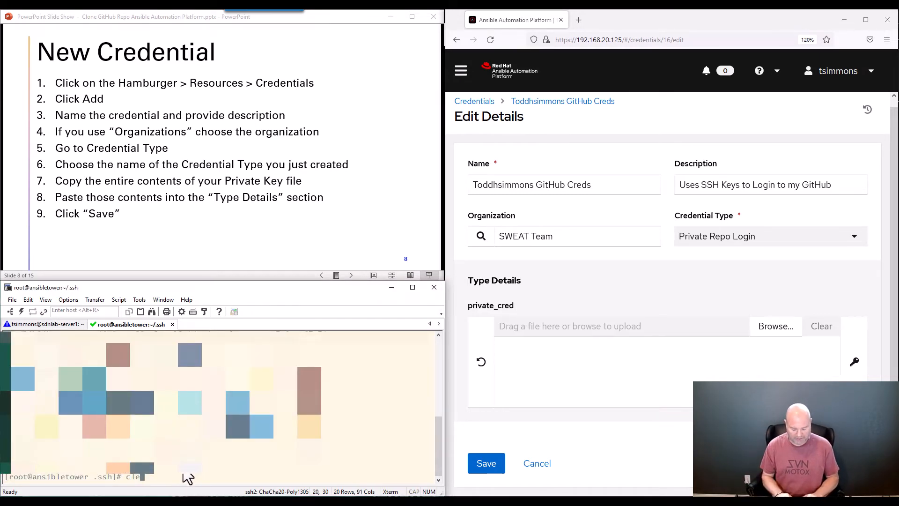
pyautogui.press('Return')
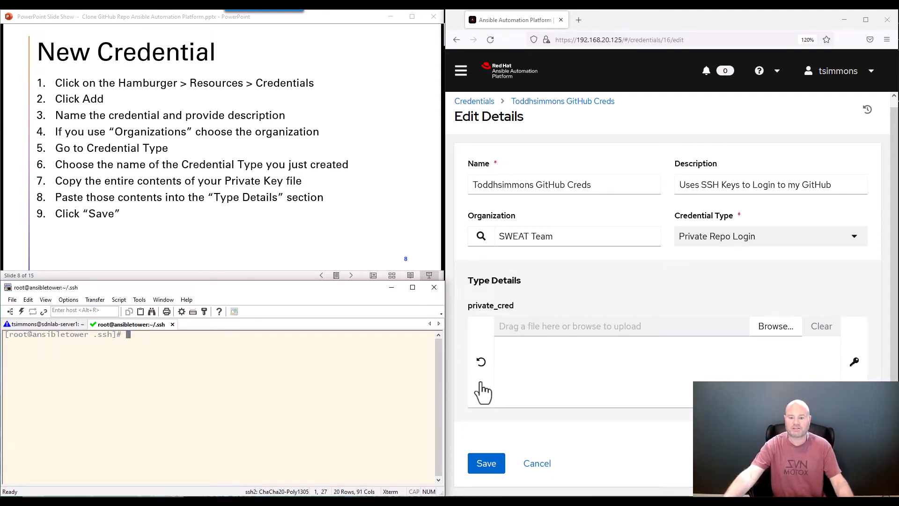
# Paste the copied OpenSSH private key into the credential's private_cred field
pyautogui.click(511, 347)
pyautogui.rightClick(504, 347)
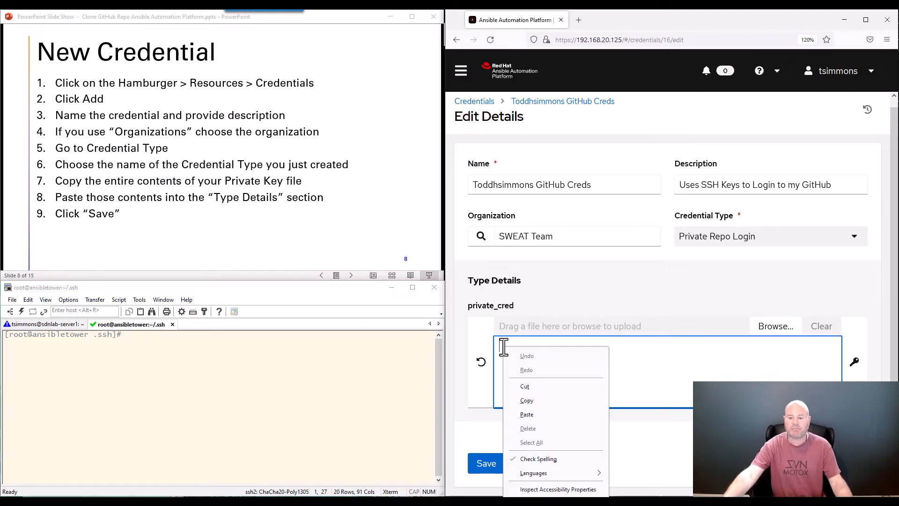
pyautogui.click(538, 416)
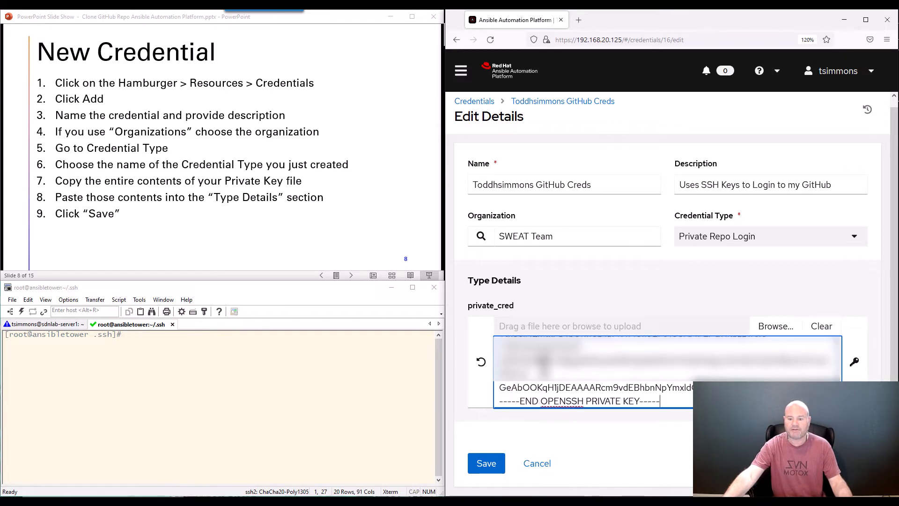
pyautogui.scroll(5, 543, 362)
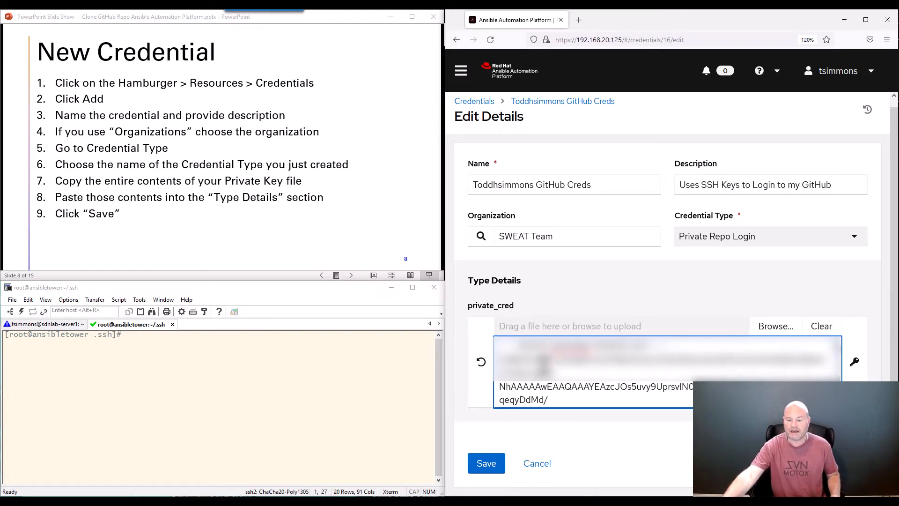
pyautogui.scroll(-3, 543, 361)
pyautogui.scroll(-10, 544, 364)
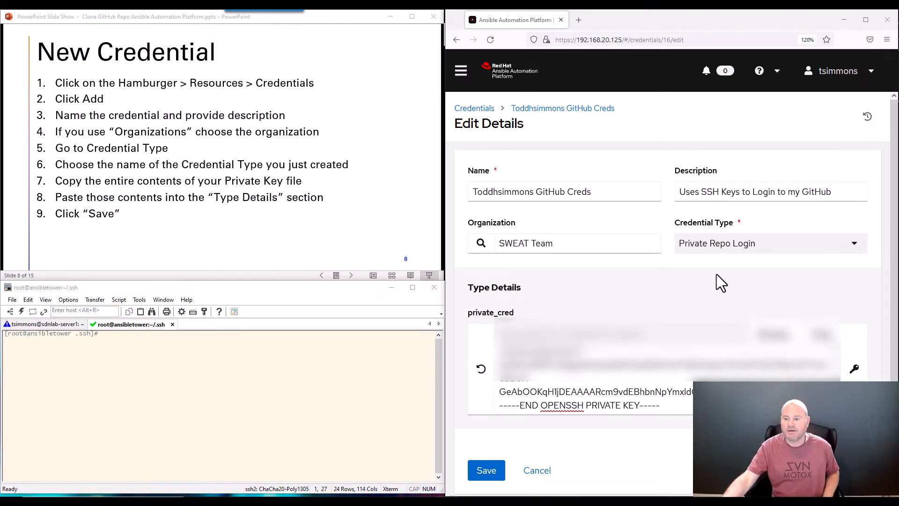
pyautogui.hotkey('ctrl', '-')
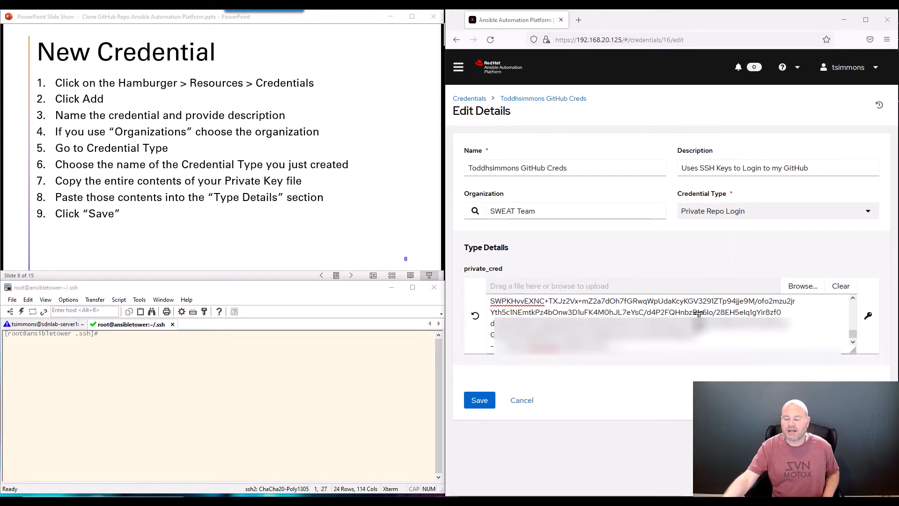
pyautogui.scroll(5, 670, 323)
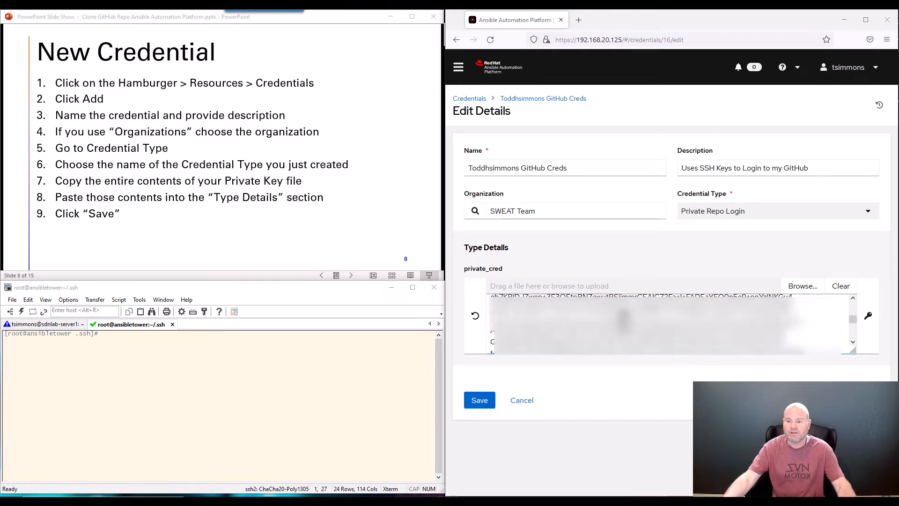
pyautogui.scroll(-5, 670, 323)
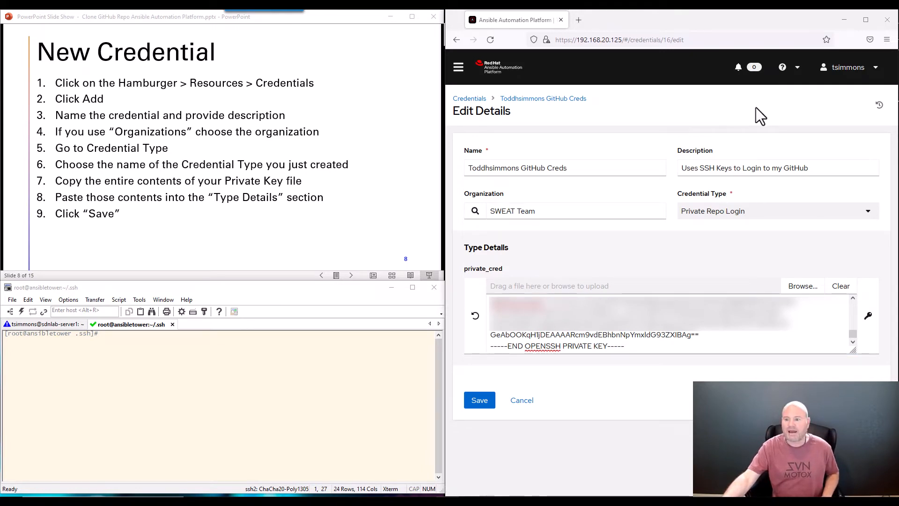
pyautogui.hotkey('ctrl', '+')
pyautogui.hotkey('ctrl', '+')
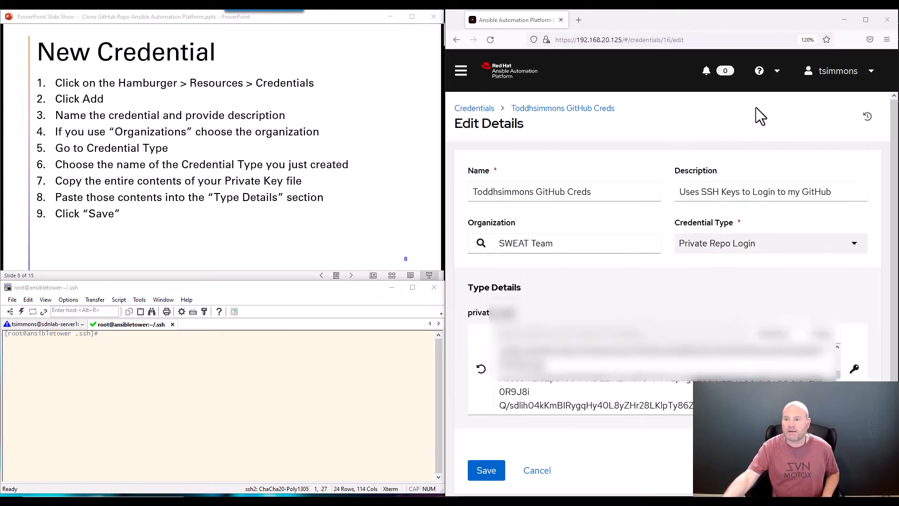
pyautogui.scroll(-1, 689, 241)
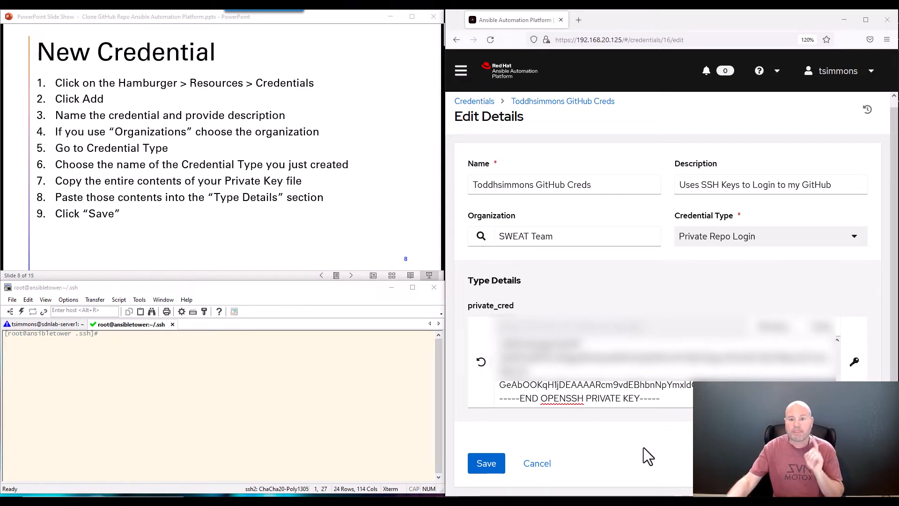
# Put the caret at the end of the END OPENSSH PRIVATE KEY line and zoom the page out
pyautogui.click(671, 398)
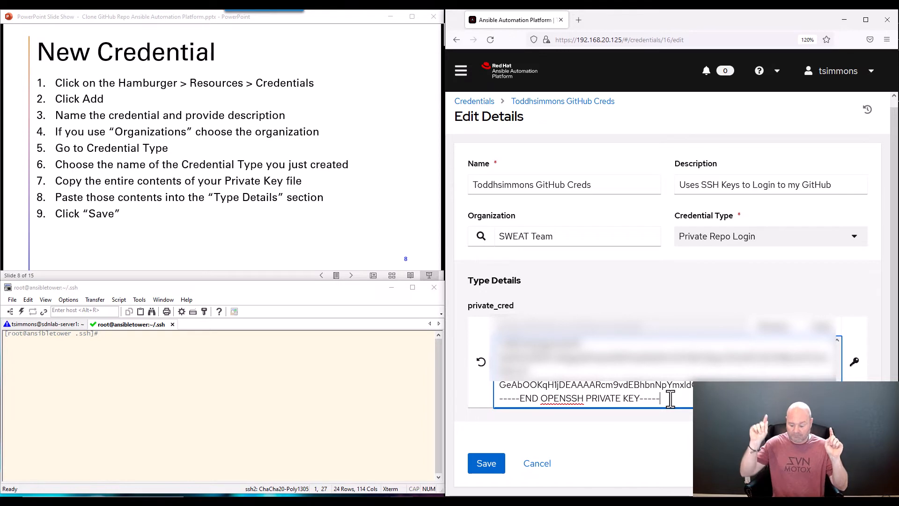
pyautogui.scroll(-1, 671, 399)
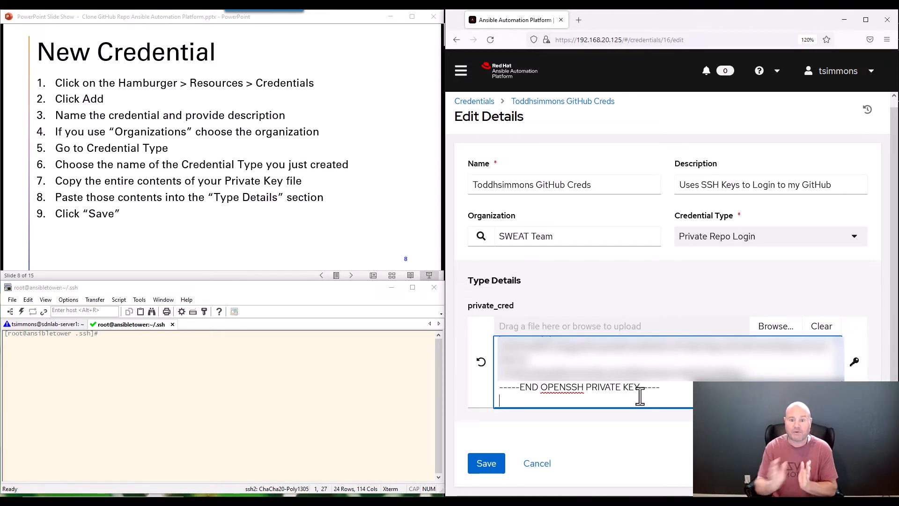
pyautogui.click(662, 387)
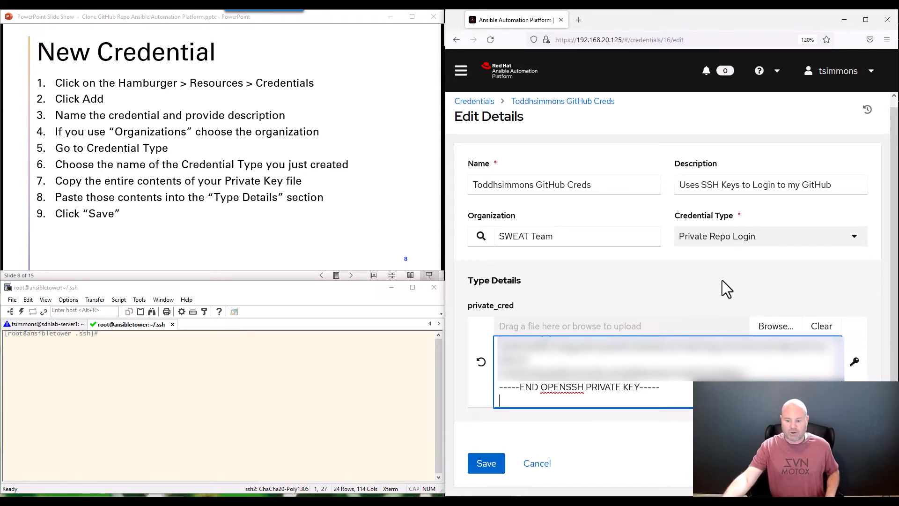
pyautogui.hotkey('ctrl', '-')
pyautogui.hotkey('ctrl', '-')
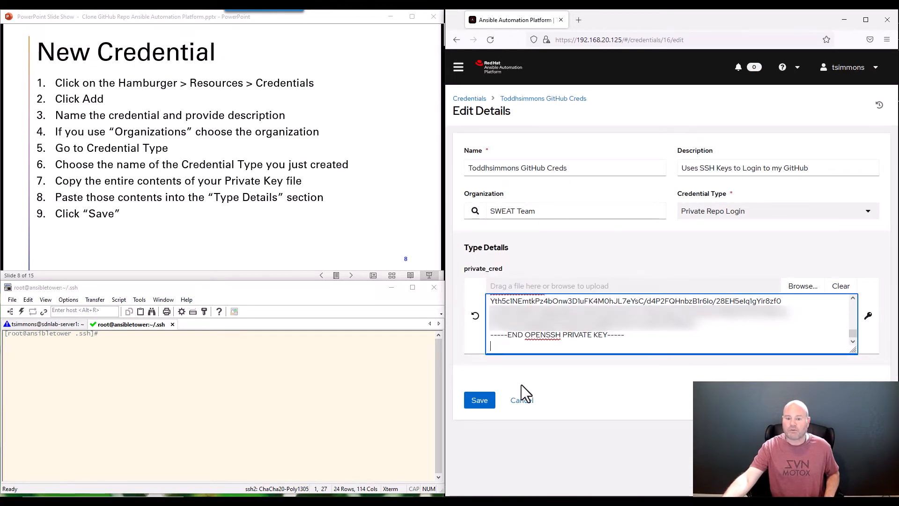
# Save the GitHub credential, zoom the details page in, and advance the slides to Create Playbook
pyautogui.click(483, 404)
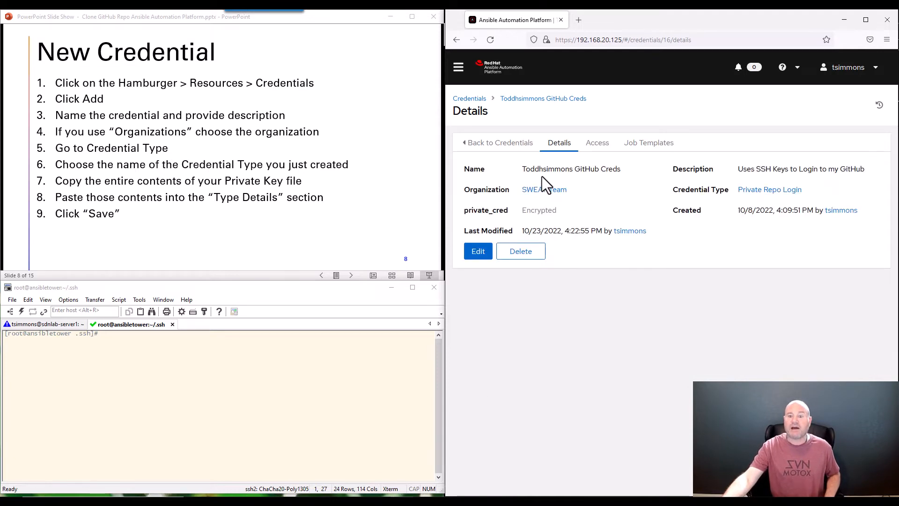
pyautogui.hotkey('ctrl', '+')
pyautogui.hotkey('ctrl', '+')
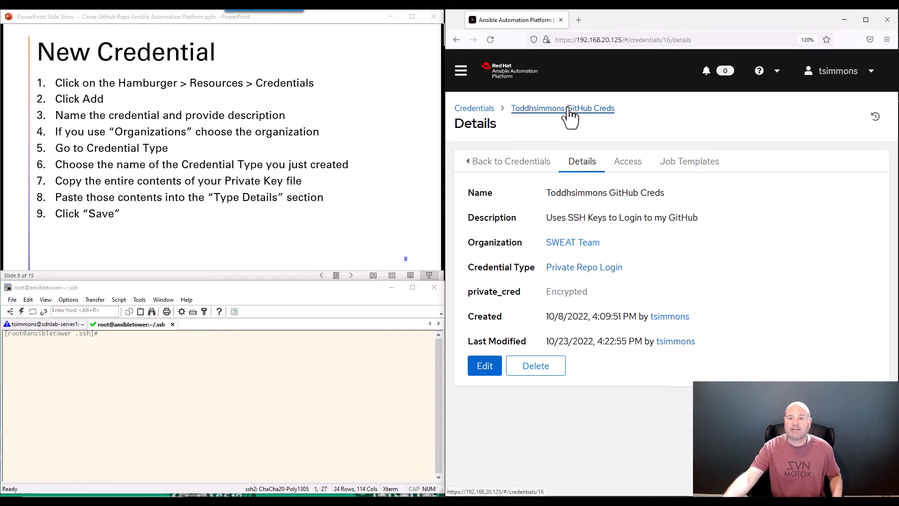
pyautogui.click(272, 216)
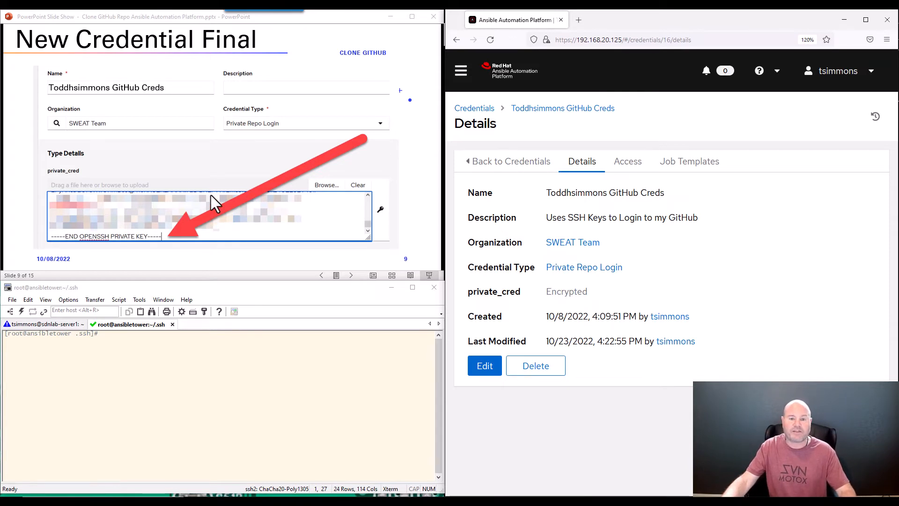
pyautogui.click(217, 195)
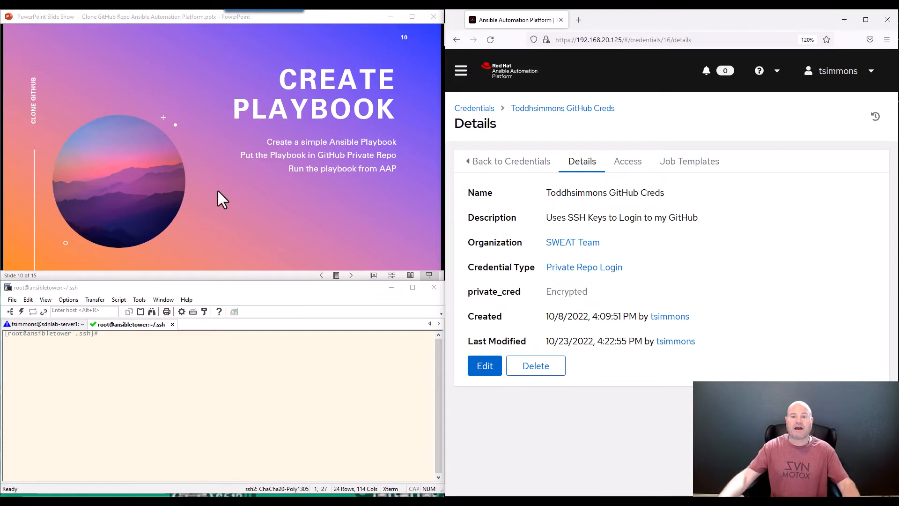
# Return to the credentials list and open the GitHub Creds credential's details
pyautogui.click(468, 109)
pyautogui.scroll(-2, 585, 286)
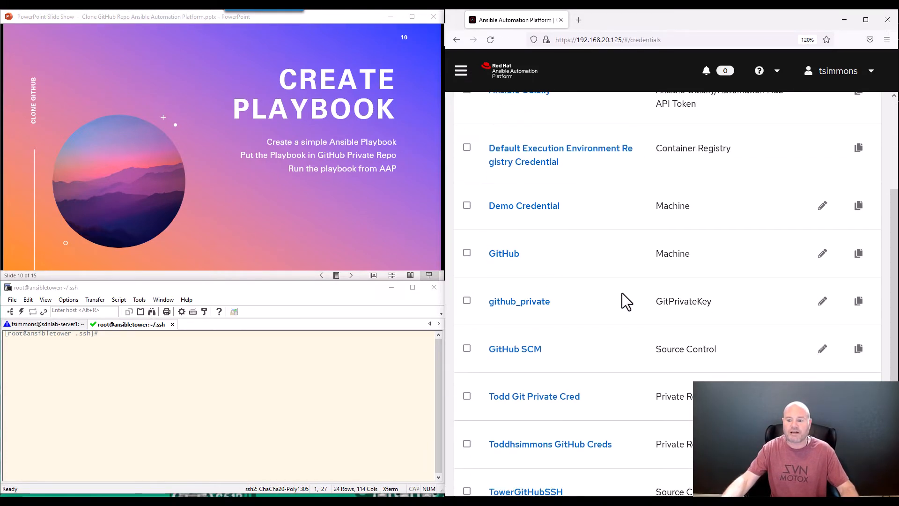
pyautogui.scroll(2, 665, 243)
pyautogui.scroll(-4, 682, 287)
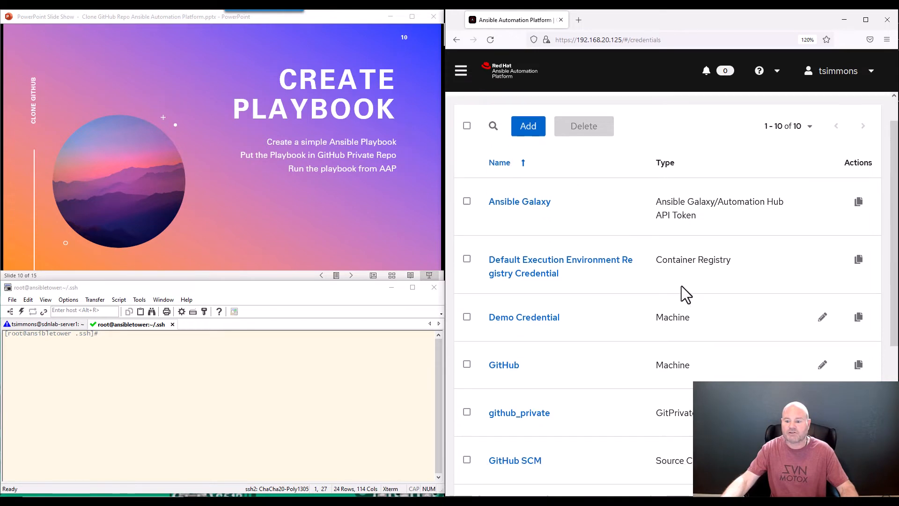
pyautogui.scroll(-2, 682, 287)
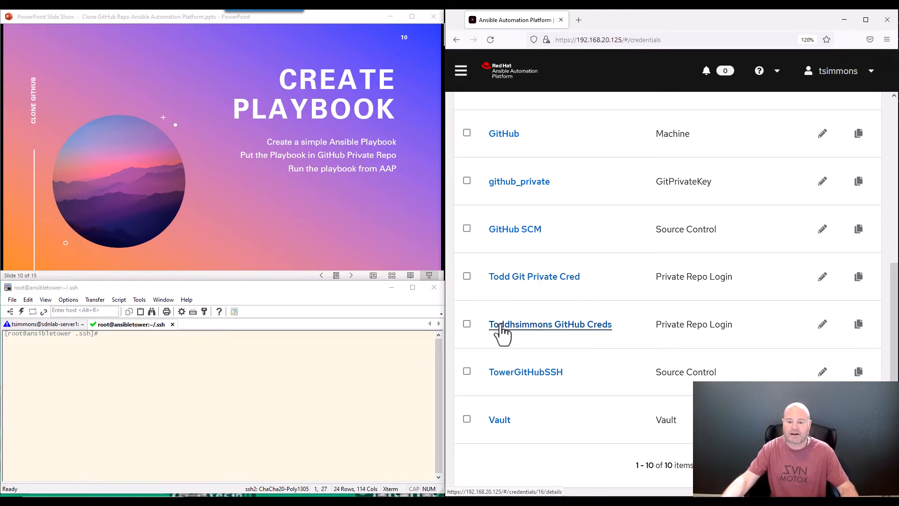
pyautogui.click(558, 328)
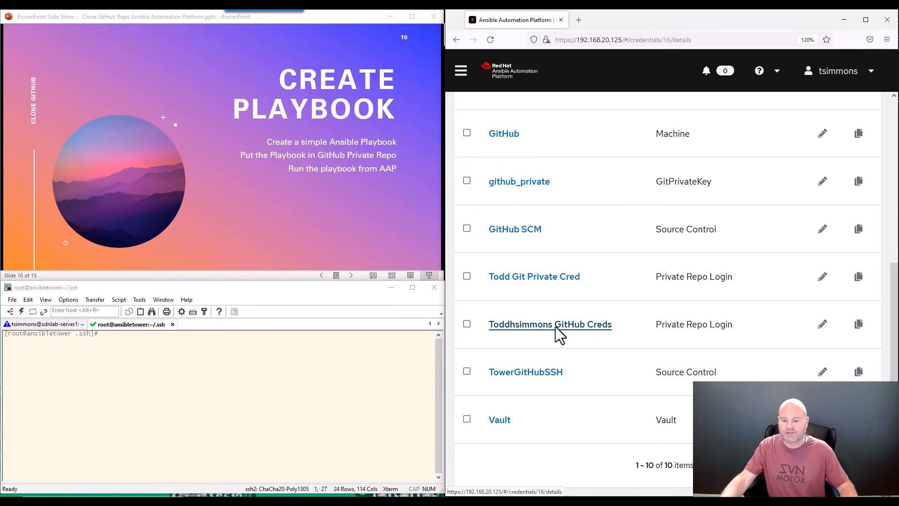
# Review the encrypted private_cred in the credential's edit form, then go to the Dashboard
pyautogui.click(484, 367)
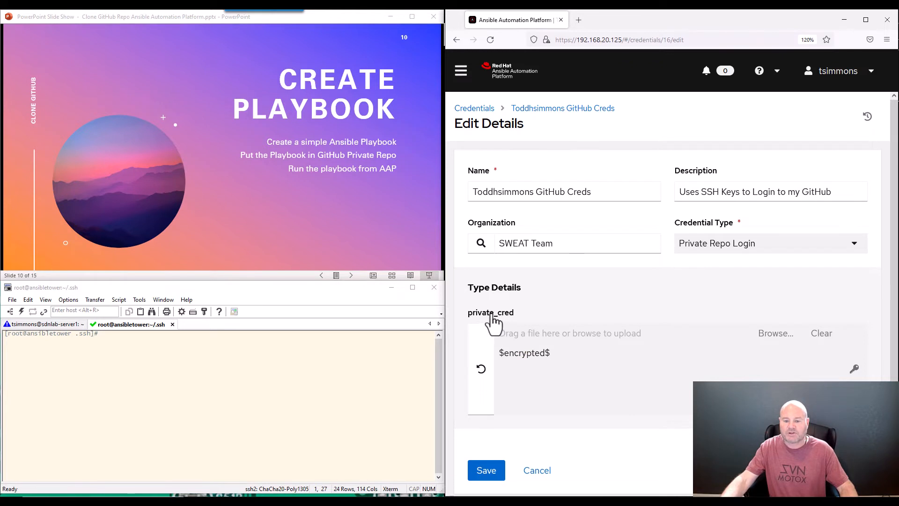
pyautogui.moveTo(496, 314); pyautogui.dragTo(490, 314)
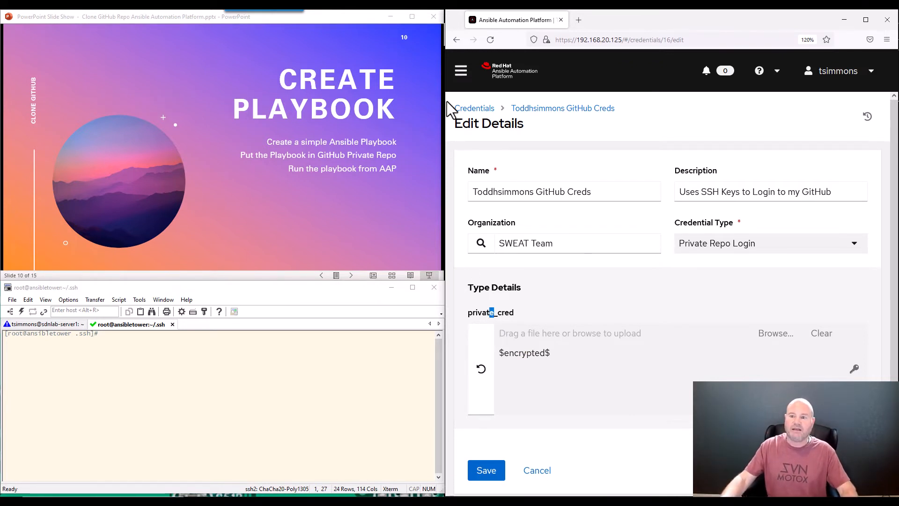
pyautogui.click(460, 74)
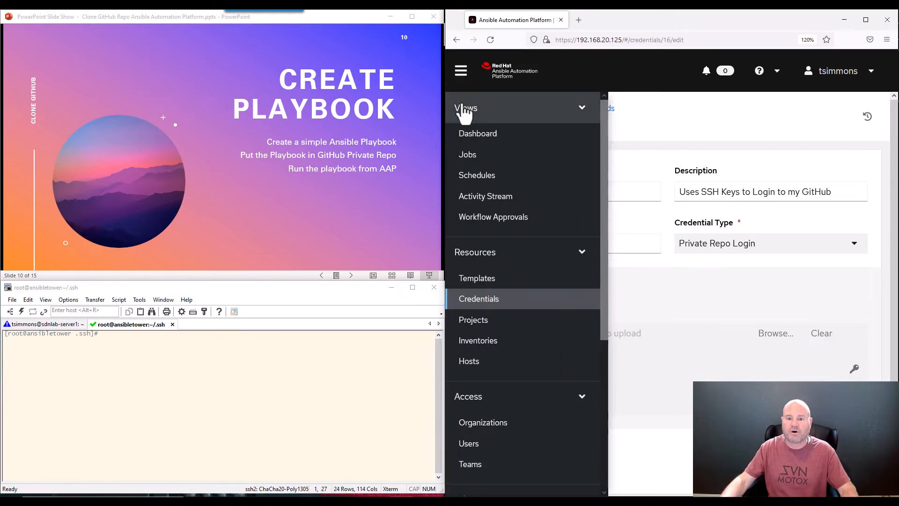
pyautogui.click(464, 134)
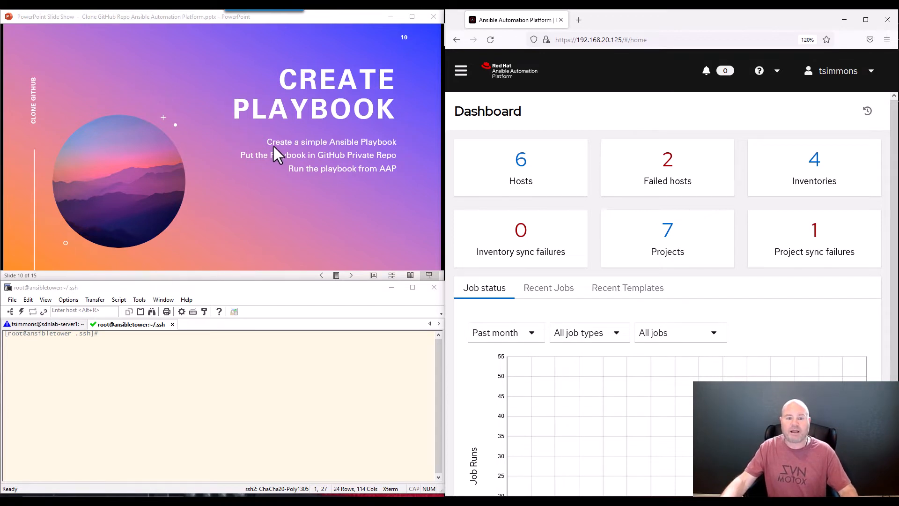
# Advance the slide show to the New Playbook slide
pyautogui.click(280, 124)
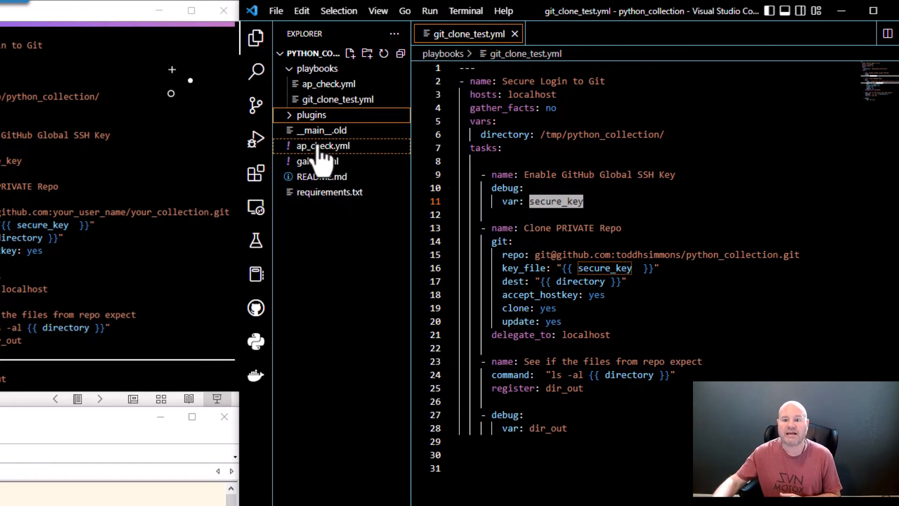
pyautogui.click(330, 101)
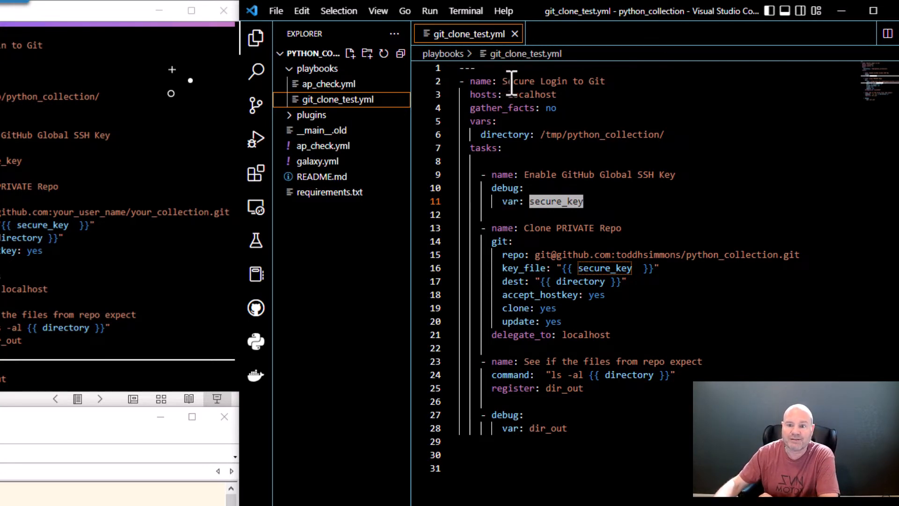
pyautogui.moveTo(503, 81); pyautogui.dragTo(567, 89)
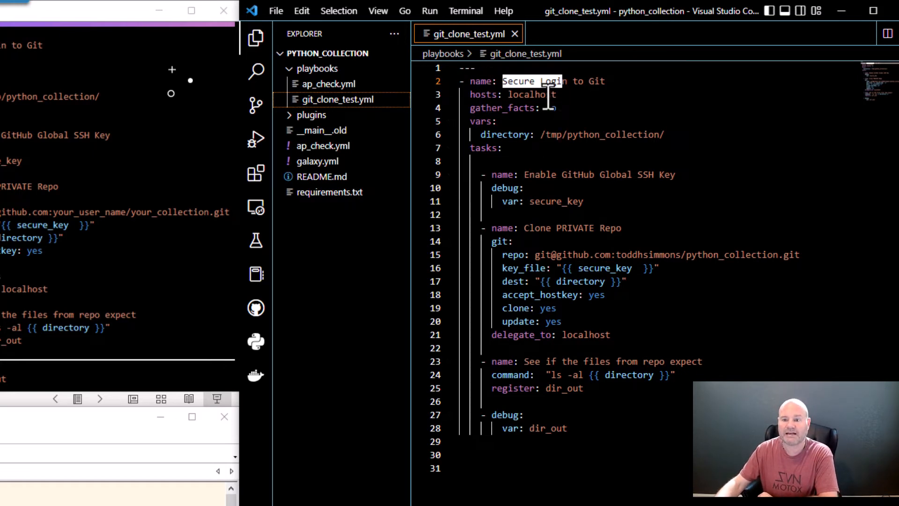
pyautogui.click(555, 95)
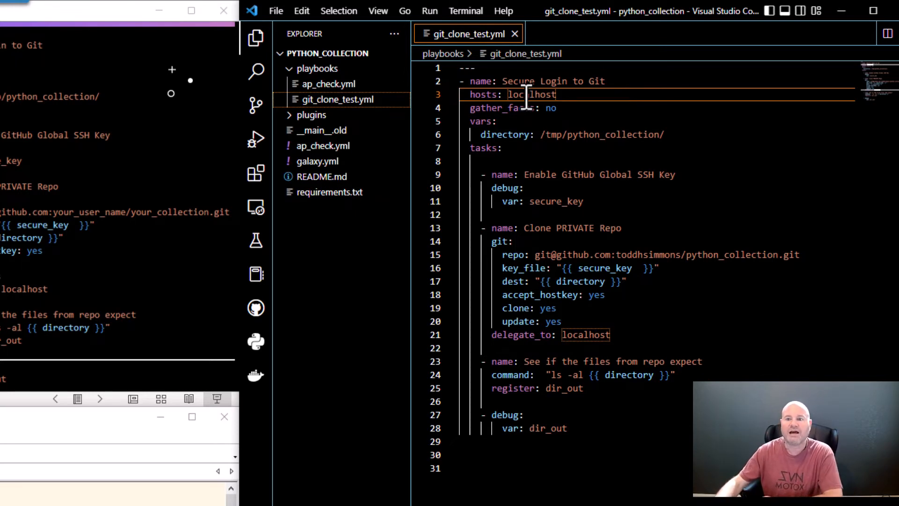
pyautogui.doubleClick(551, 108)
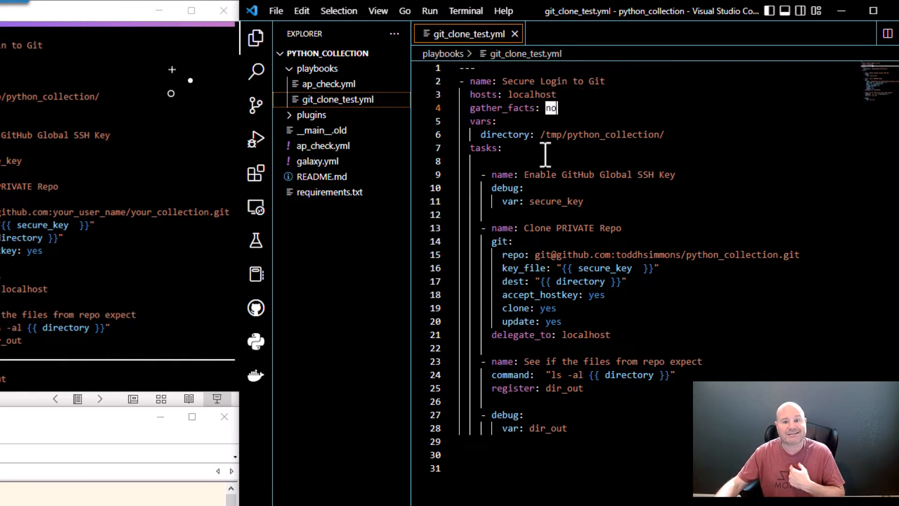
pyautogui.doubleClick(478, 121)
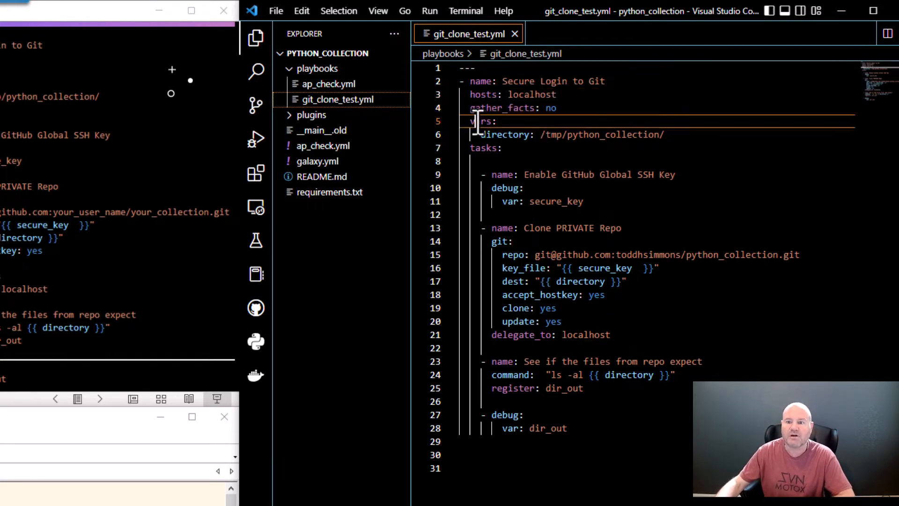
pyautogui.moveTo(481, 134); pyautogui.dragTo(670, 138)
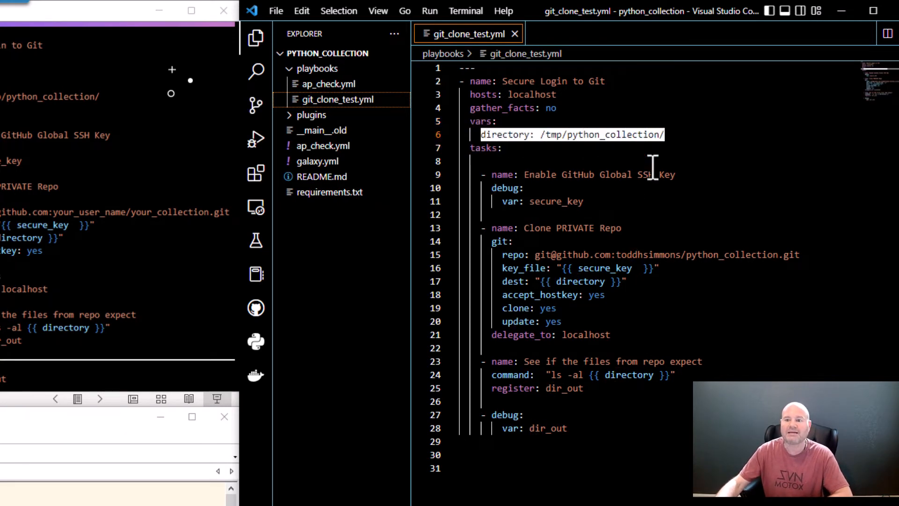
pyautogui.click(660, 135)
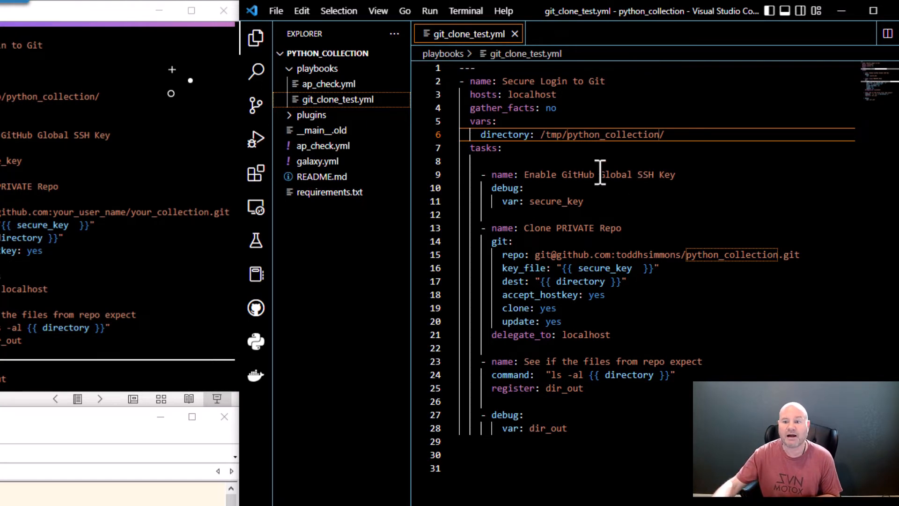
pyautogui.doubleClick(482, 148)
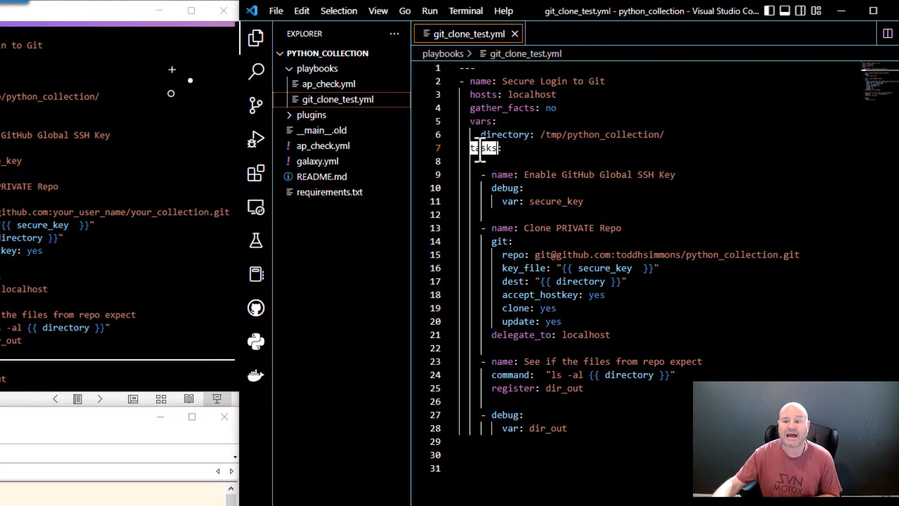
pyautogui.doubleClick(529, 175)
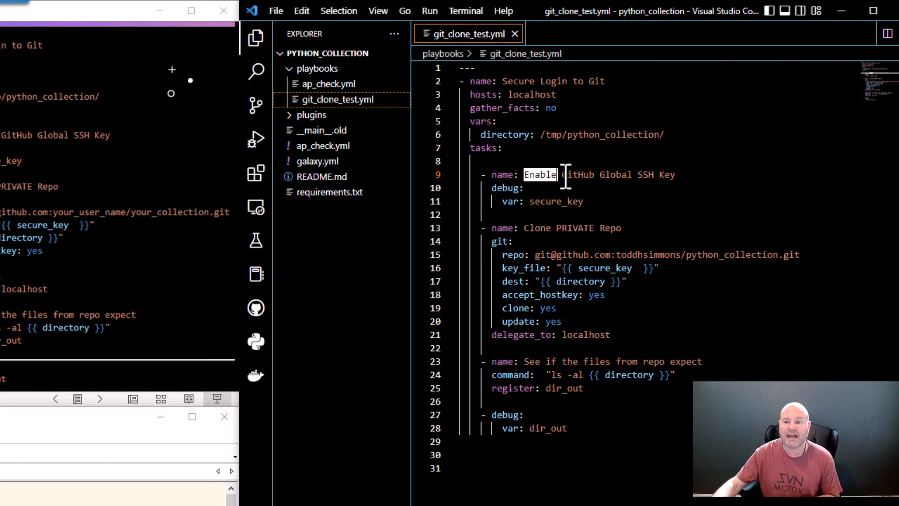
pyautogui.moveTo(566, 178); pyautogui.dragTo(677, 170)
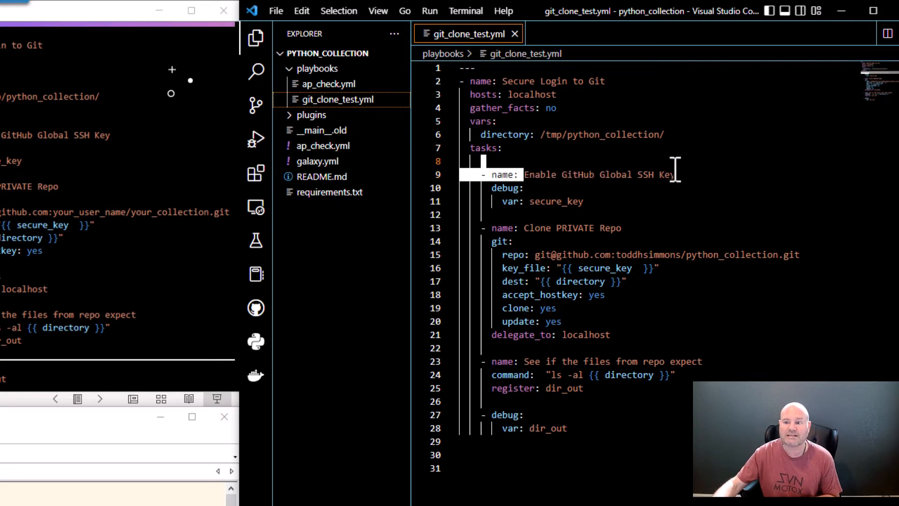
pyautogui.click(613, 182)
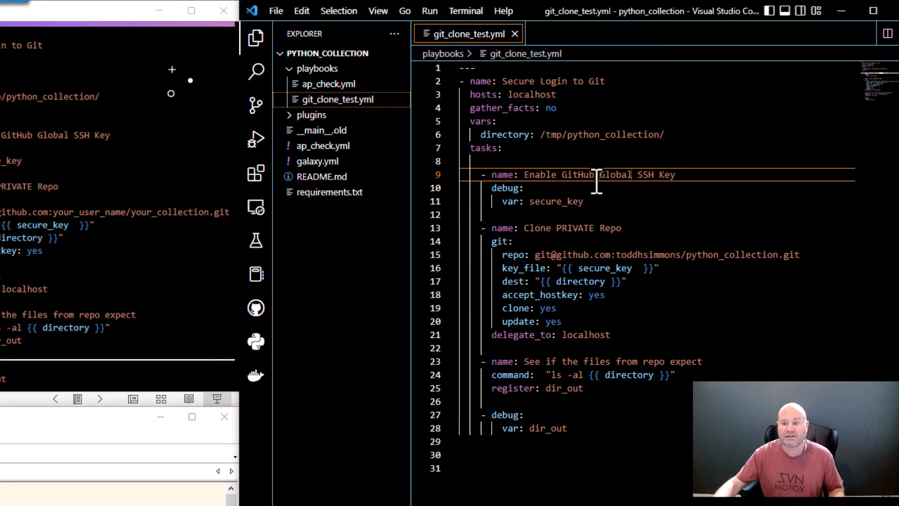
pyautogui.moveTo(531, 203); pyautogui.dragTo(585, 202)
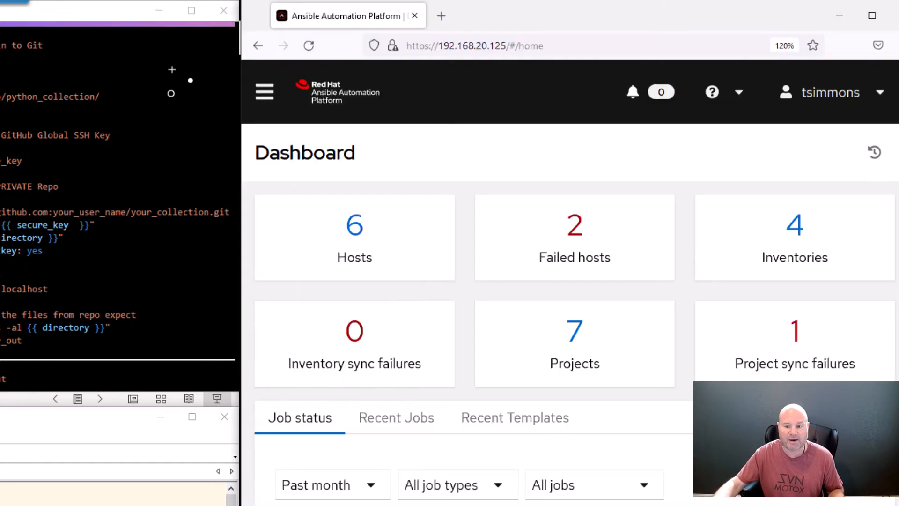
pyautogui.hotkey('alt', 'Tab')
pyautogui.click(265, 93)
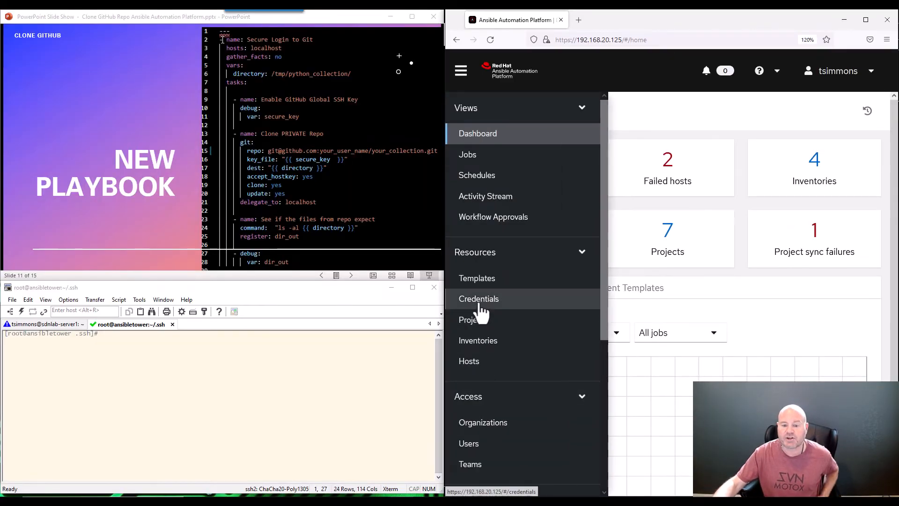
pyautogui.scroll(-5, 481, 311)
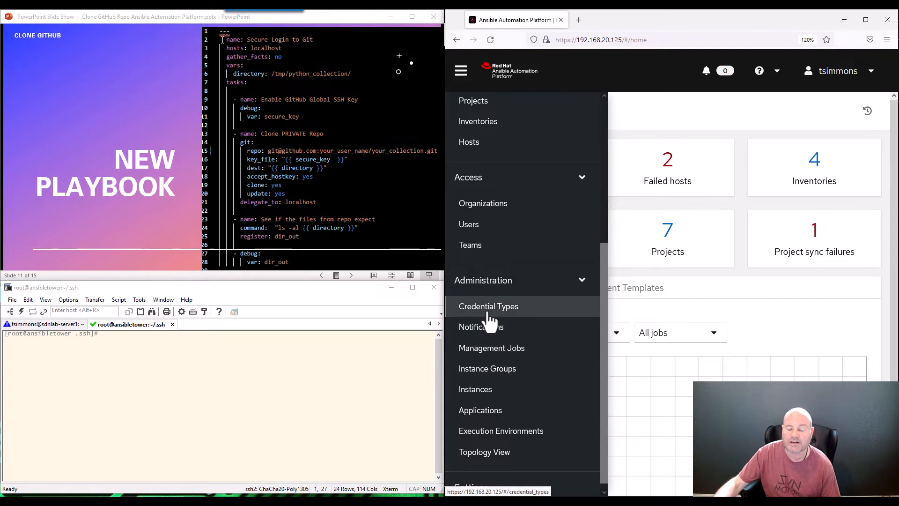
pyautogui.click(485, 309)
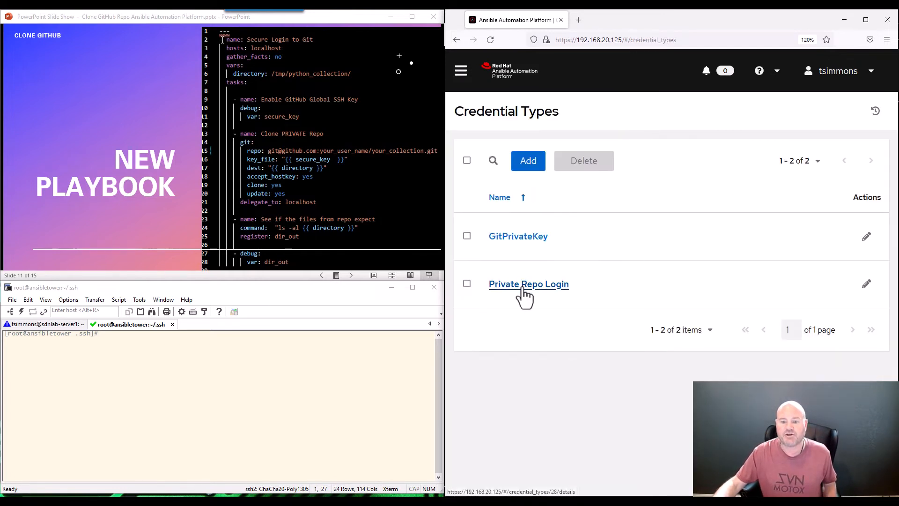
pyautogui.click(526, 286)
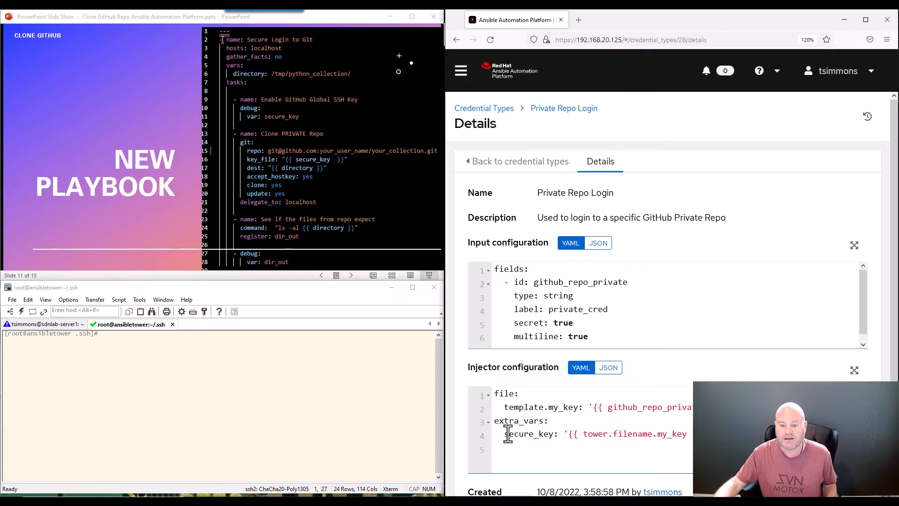
pyautogui.moveTo(505, 434); pyautogui.dragTo(557, 436)
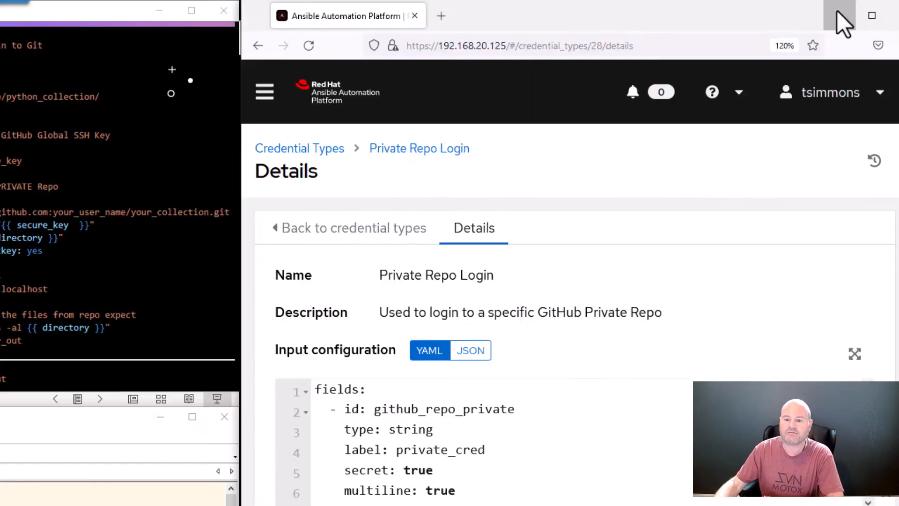
pyautogui.click(842, 16)
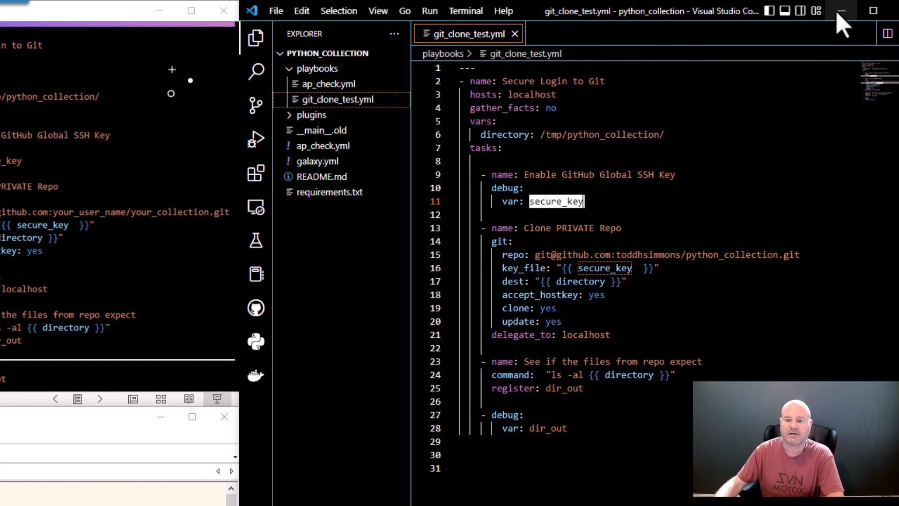
pyautogui.click(524, 228)
pyautogui.moveTo(525, 229); pyautogui.dragTo(619, 231)
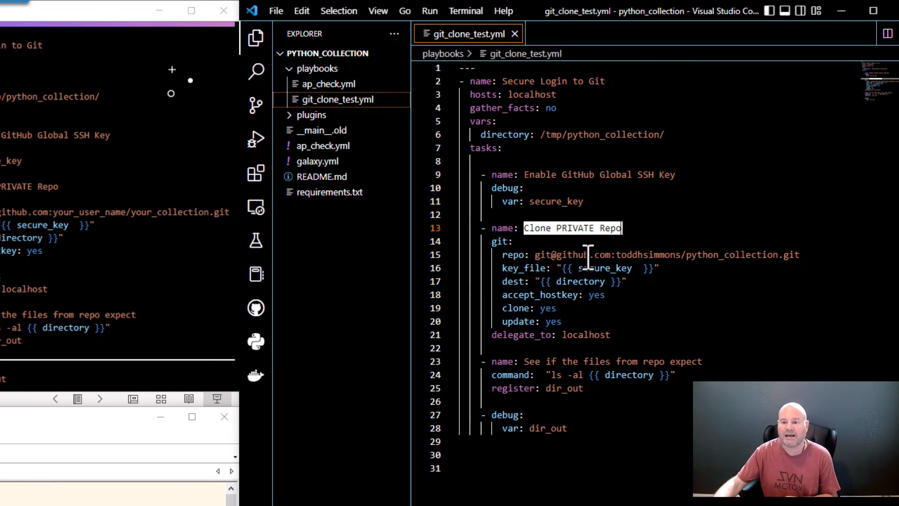
pyautogui.doubleClick(544, 255)
pyautogui.moveTo(557, 262); pyautogui.dragTo(620, 257)
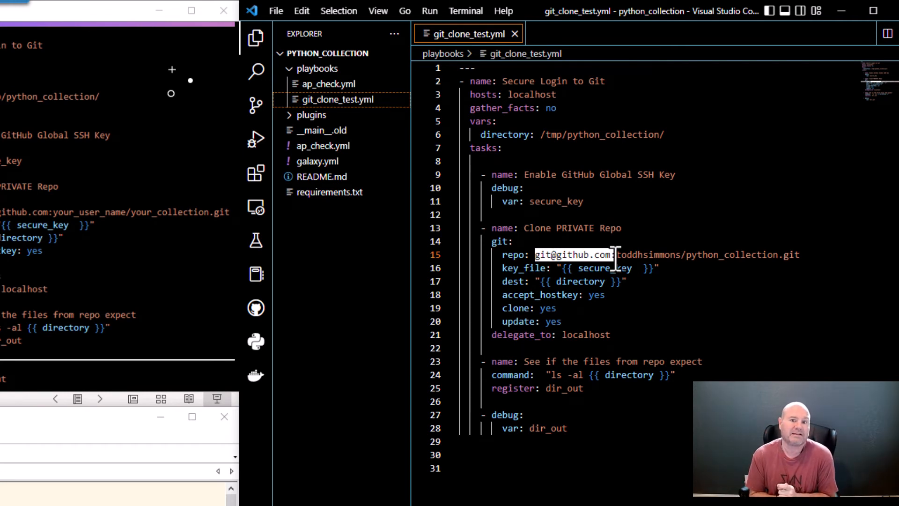
pyautogui.click(584, 227)
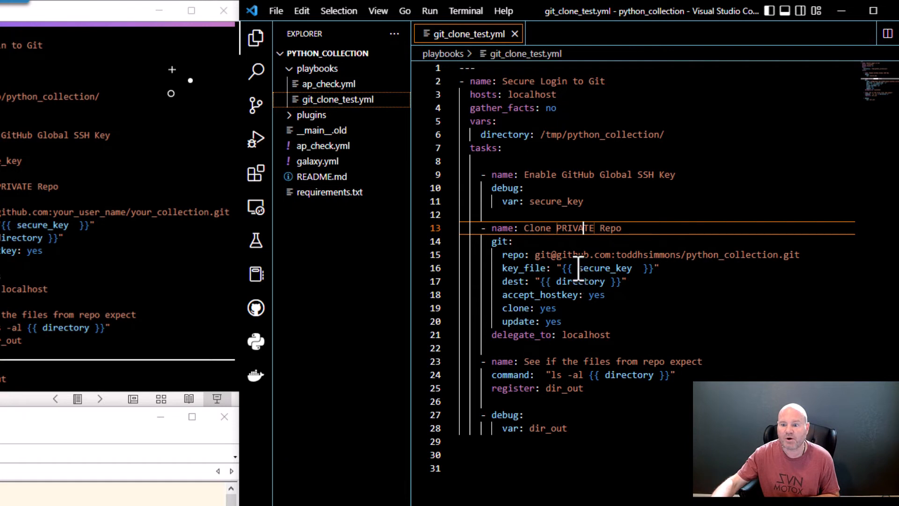
pyautogui.moveTo(530, 205); pyautogui.dragTo(585, 202)
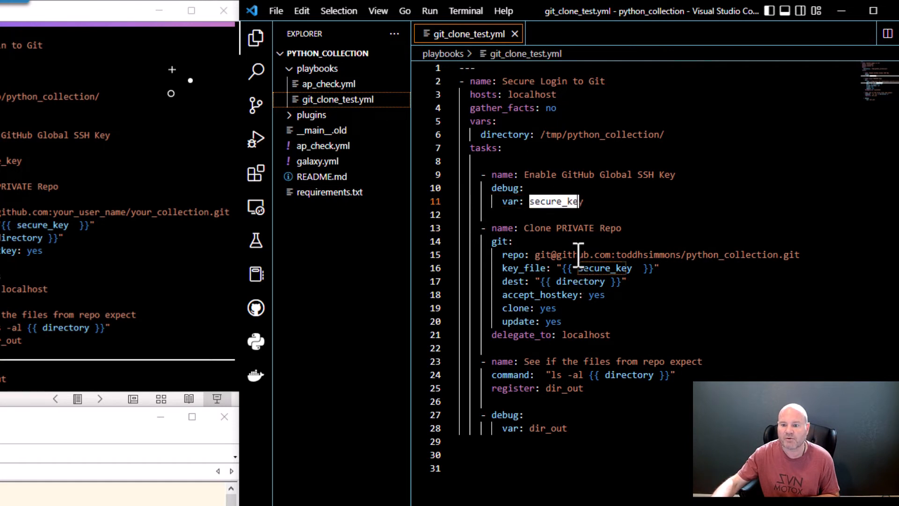
pyautogui.click(517, 269)
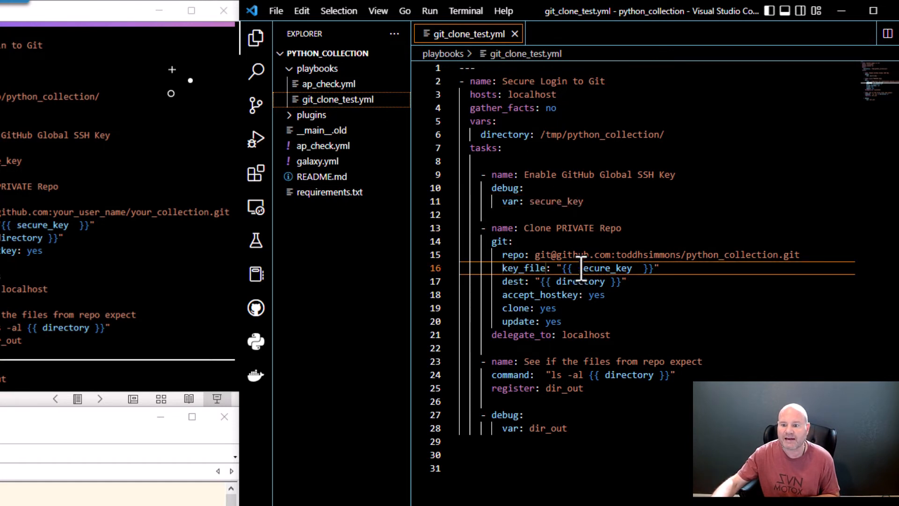
pyautogui.moveTo(578, 268); pyautogui.dragTo(630, 270)
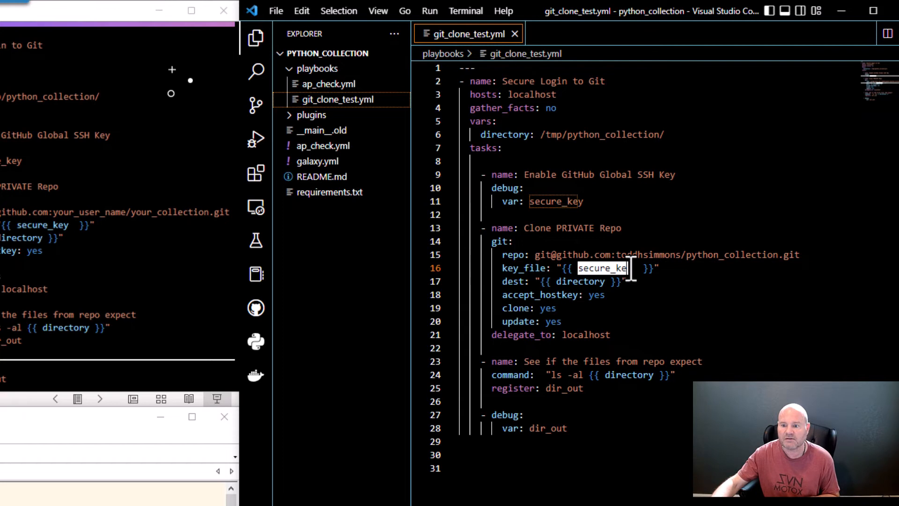
pyautogui.click(556, 255)
pyautogui.doubleClick(499, 241)
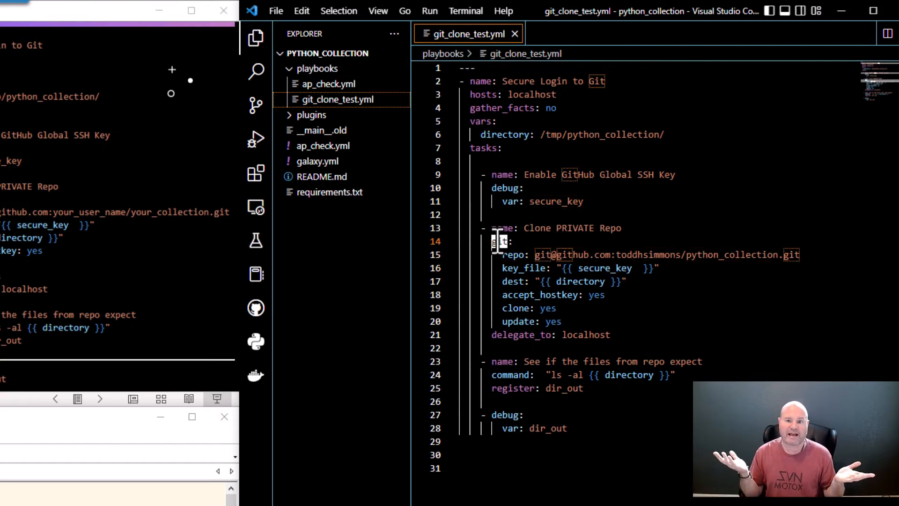
pyautogui.click(524, 255)
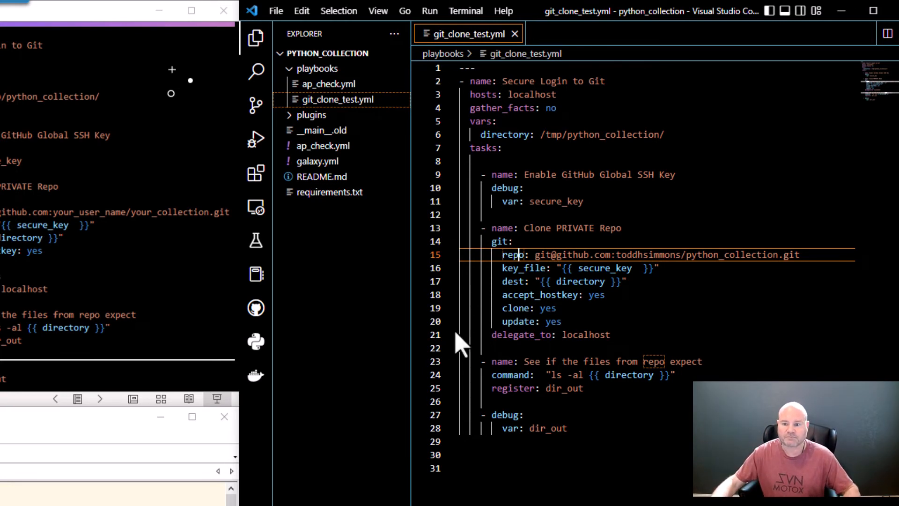
pyautogui.doubleClick(498, 242)
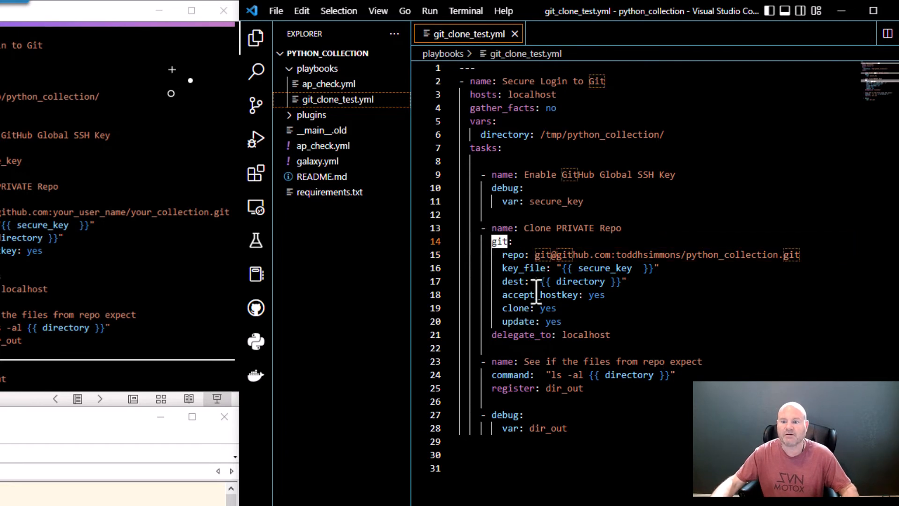
pyautogui.doubleClick(513, 281)
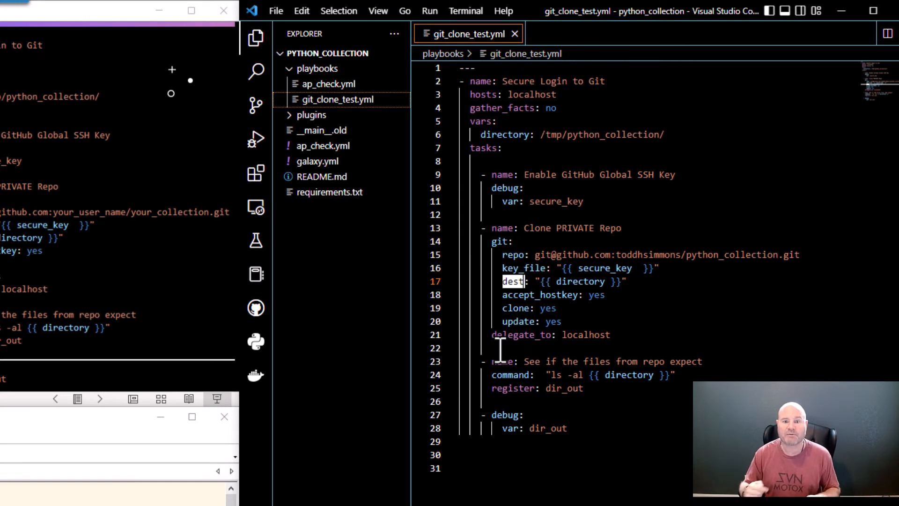
pyautogui.moveTo(541, 134); pyautogui.dragTo(664, 135)
pyautogui.click(668, 134)
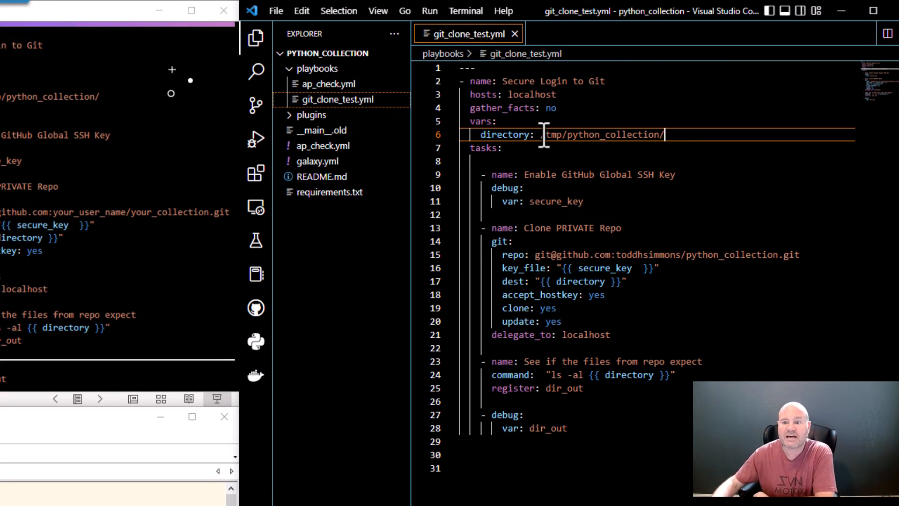
pyautogui.moveTo(541, 136); pyautogui.dragTo(666, 137)
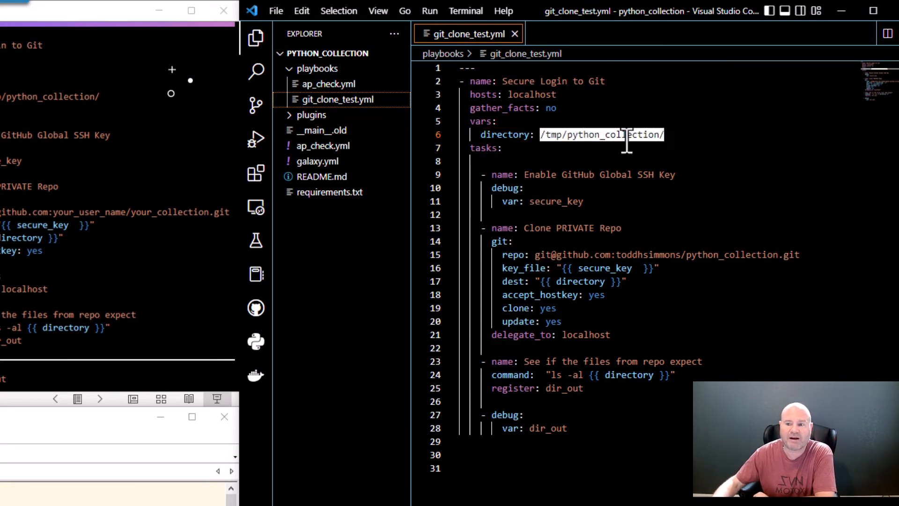
pyautogui.click(612, 136)
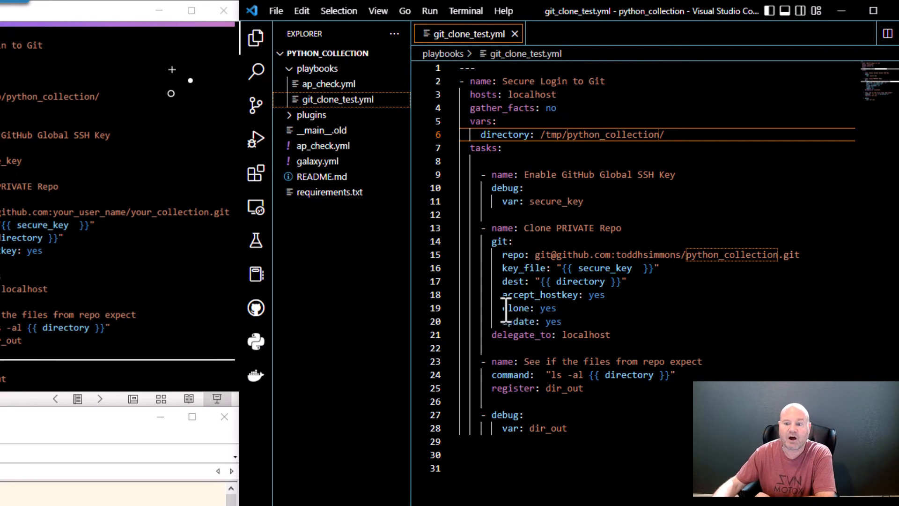
pyautogui.moveTo(503, 309); pyautogui.dragTo(531, 309)
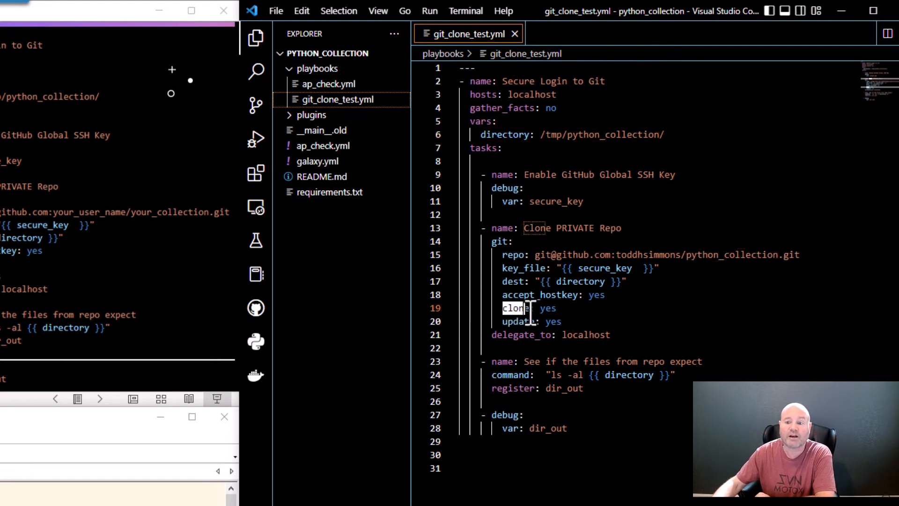
pyautogui.click(504, 322)
pyautogui.click(577, 321)
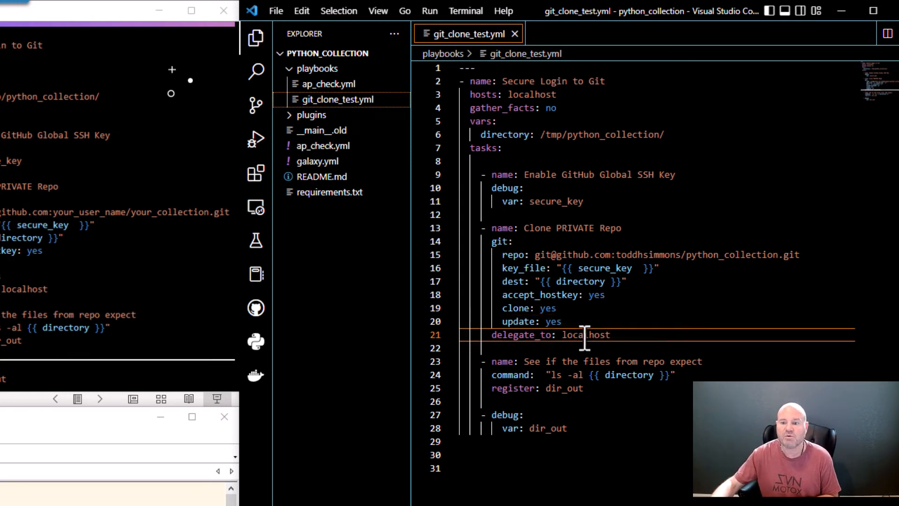
pyautogui.doubleClick(585, 334)
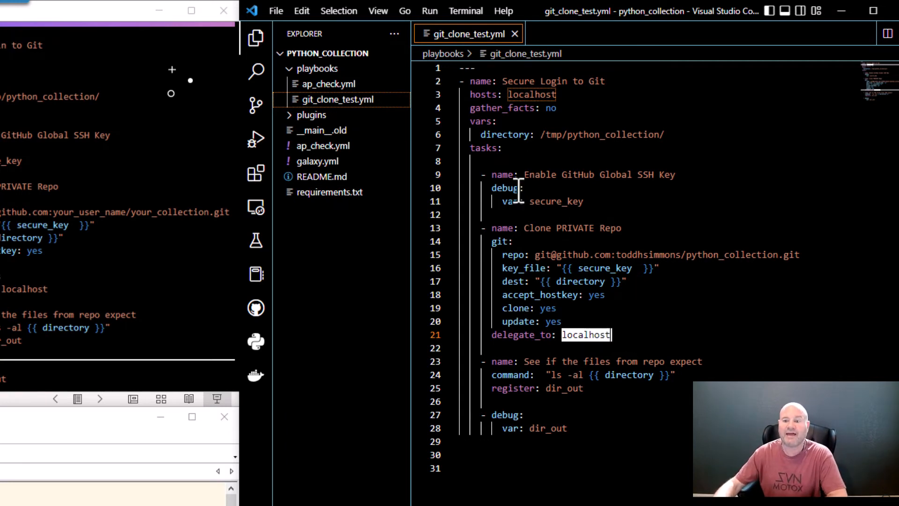
pyautogui.click(535, 352)
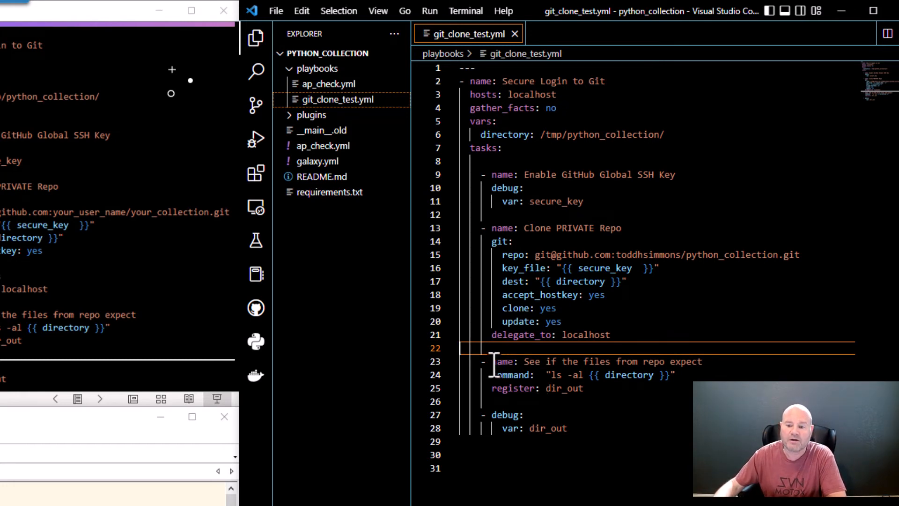
# Highlight the file-listing task name, the ls -al directory, and the registered dir_out variable
pyautogui.click(524, 363)
pyautogui.moveTo(525, 363); pyautogui.dragTo(703, 360)
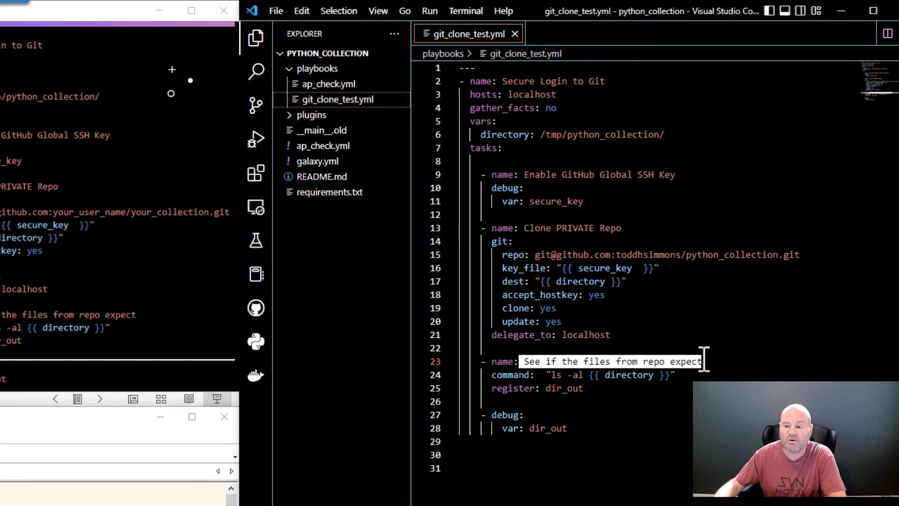
pyautogui.click(699, 362)
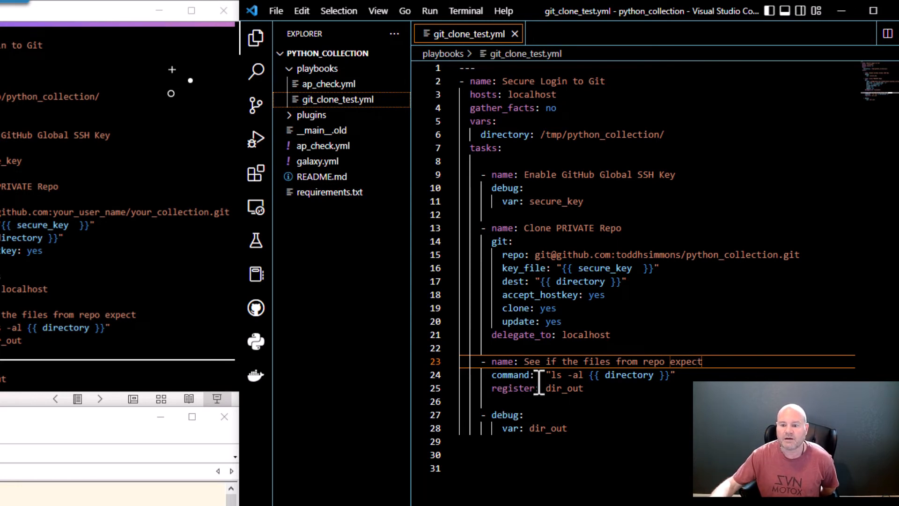
pyautogui.doubleClick(619, 374)
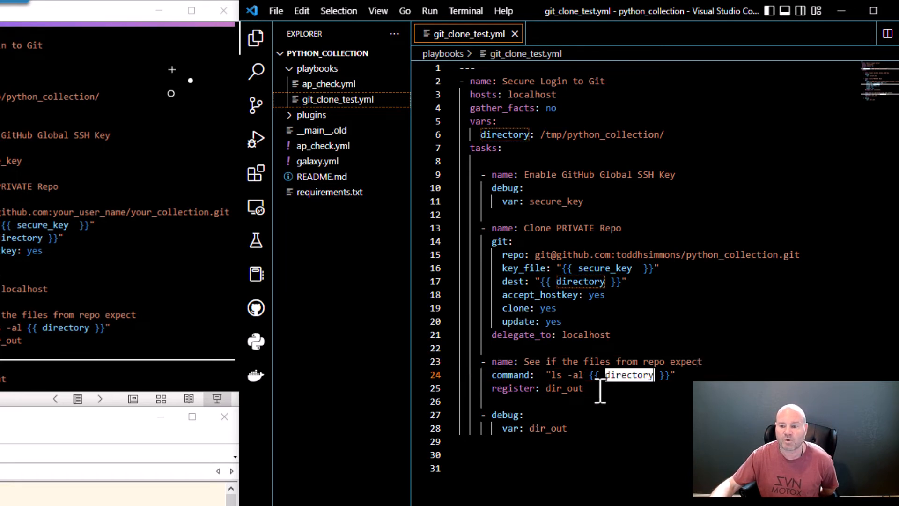
pyautogui.click(591, 389)
pyautogui.press('Home')
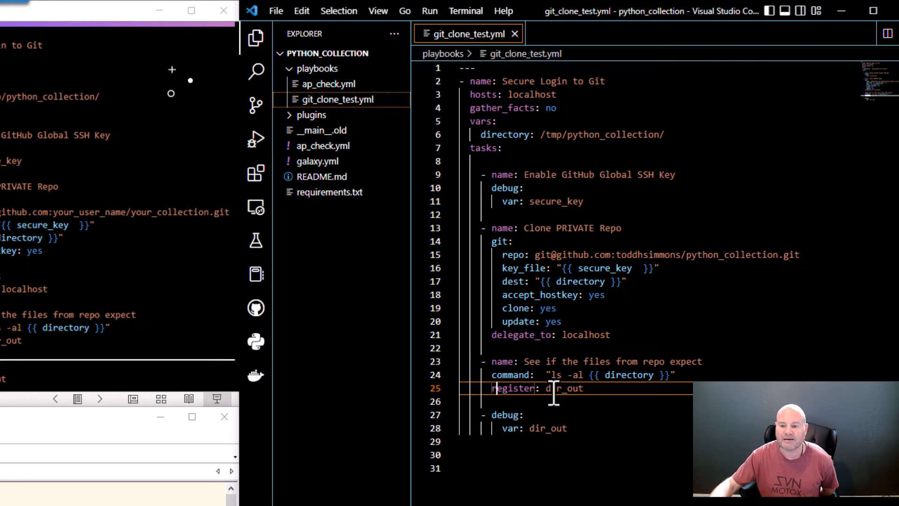
pyautogui.moveTo(546, 388); pyautogui.dragTo(585, 390)
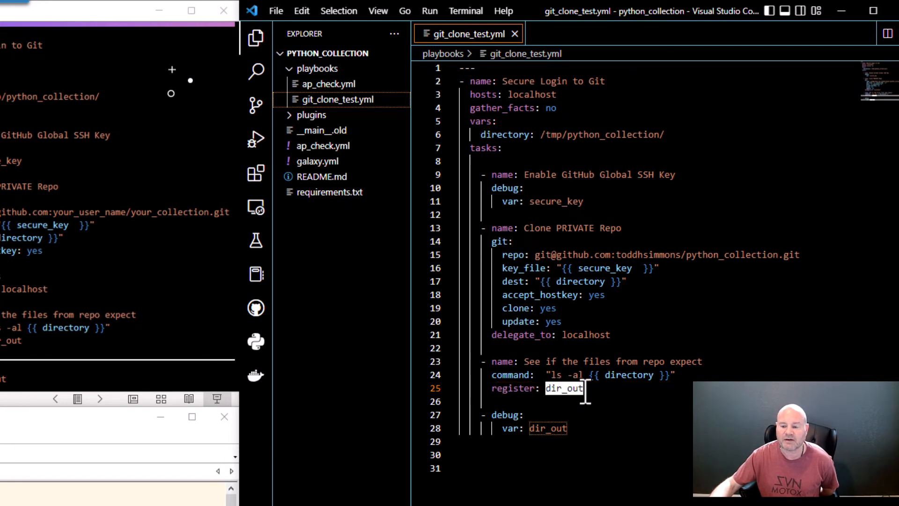
pyautogui.click(581, 390)
pyautogui.press('Left')
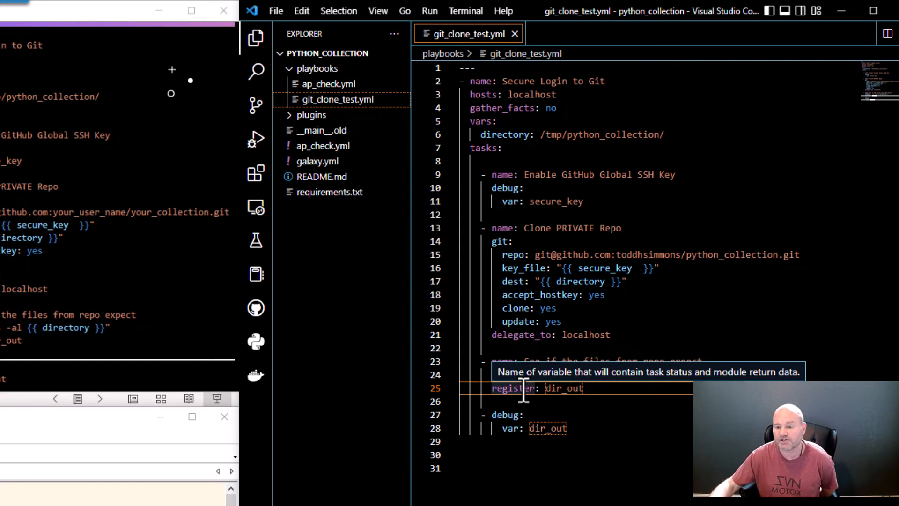
# Highlight dir_out in the final debug task, then scroll the slides to project settings
pyautogui.click(565, 401)
pyautogui.click(503, 415)
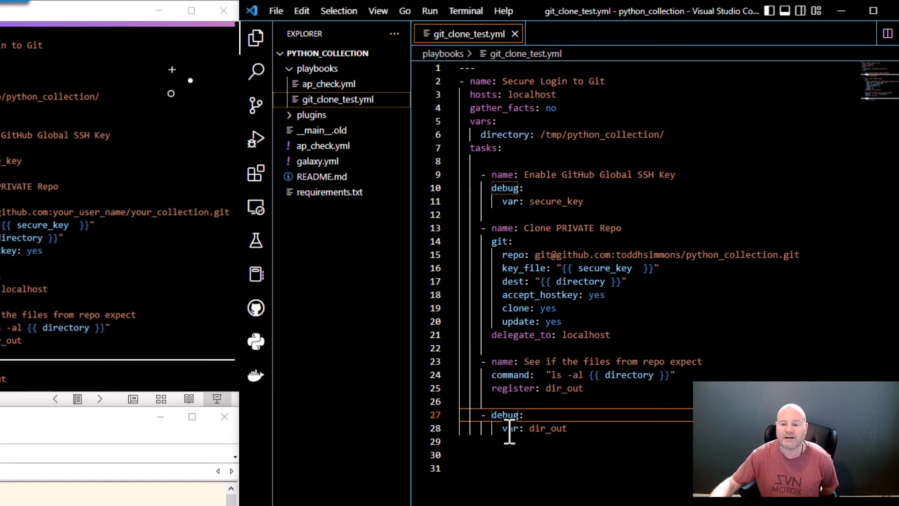
pyautogui.click(578, 433)
pyautogui.moveTo(578, 434); pyautogui.dragTo(529, 430)
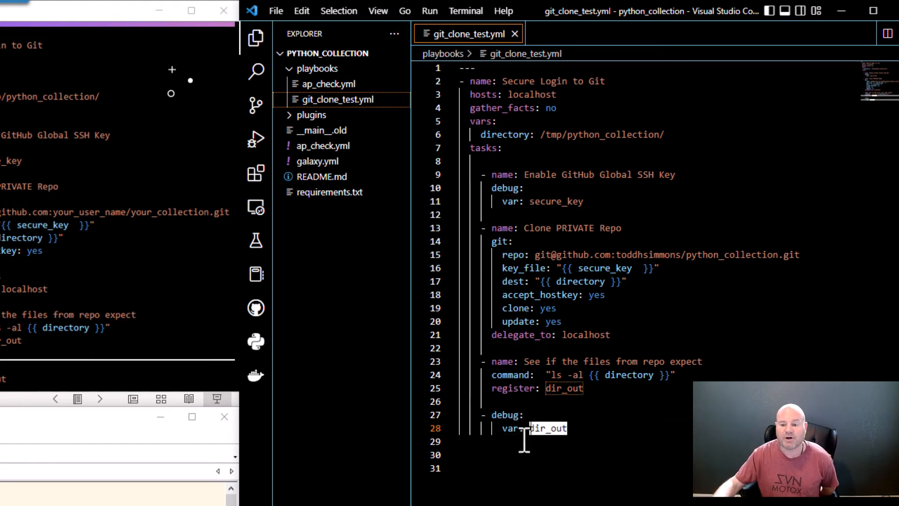
pyautogui.click(525, 440)
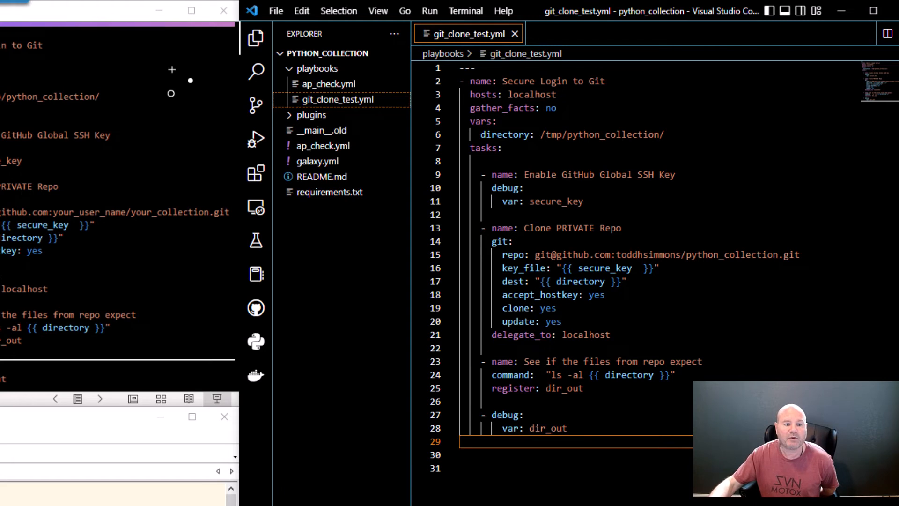
pyautogui.scroll(-1, 118, 206)
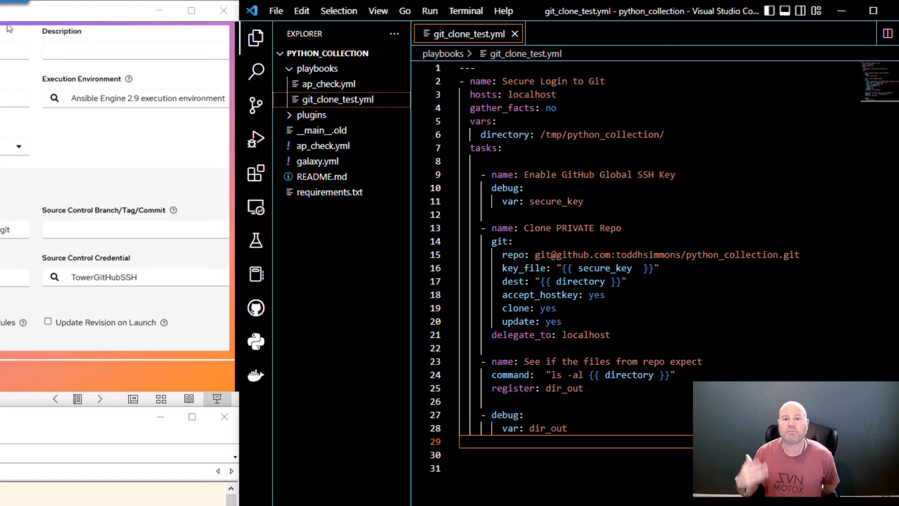
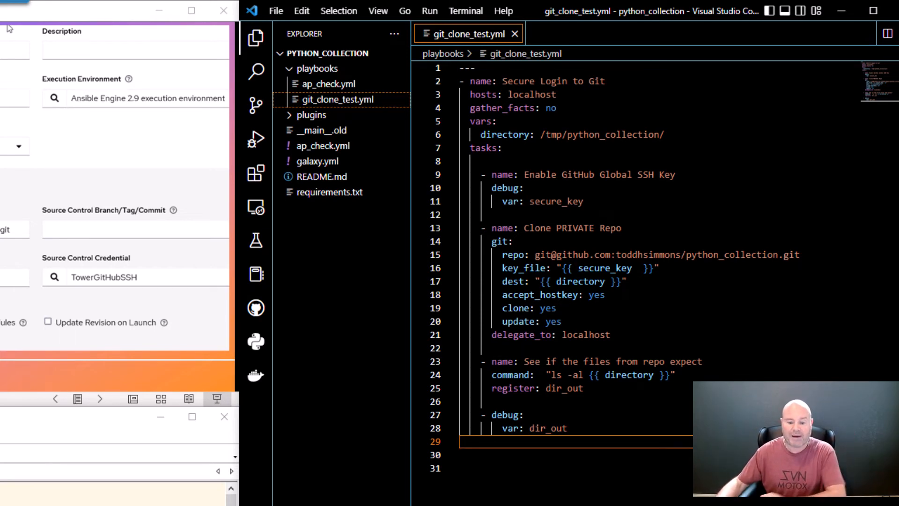
# Switch from VS Code to the Private Repo Login credential type page in the browser
pyautogui.hotkey('alt', 'Tab')
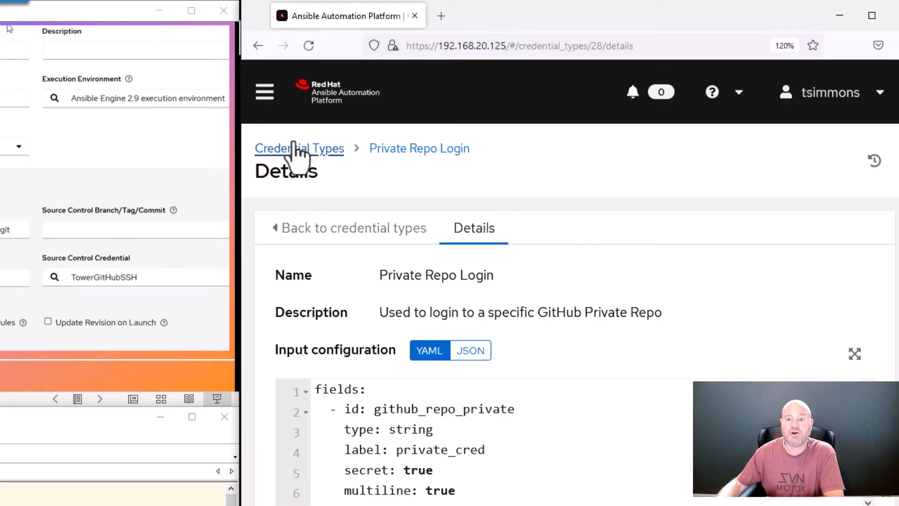
# Go to the Projects list and start adding a new project
pyautogui.click(264, 94)
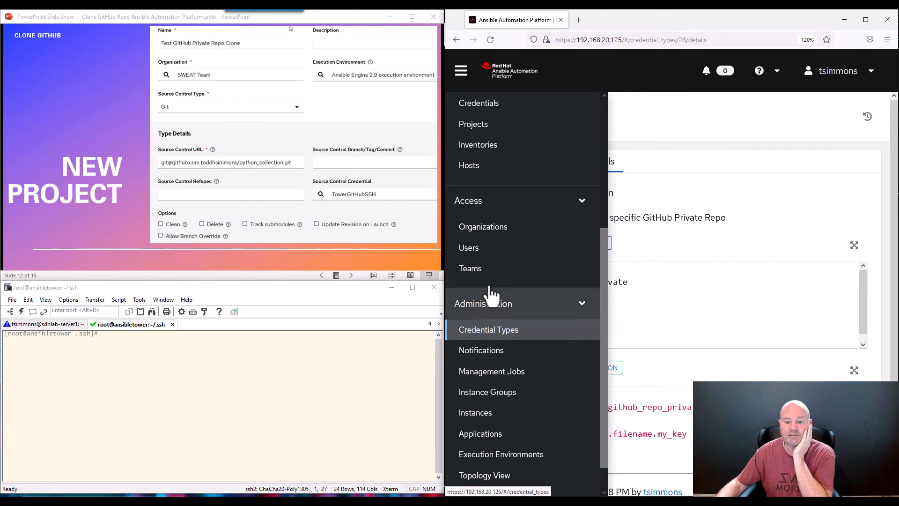
pyautogui.scroll(-1, 490, 293)
pyautogui.scroll(5, 487, 409)
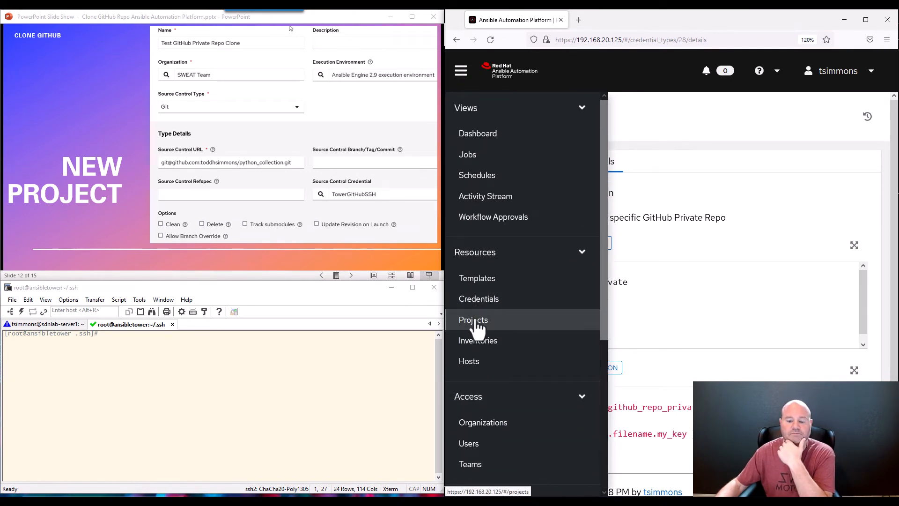
pyautogui.click(476, 325)
pyautogui.click(710, 116)
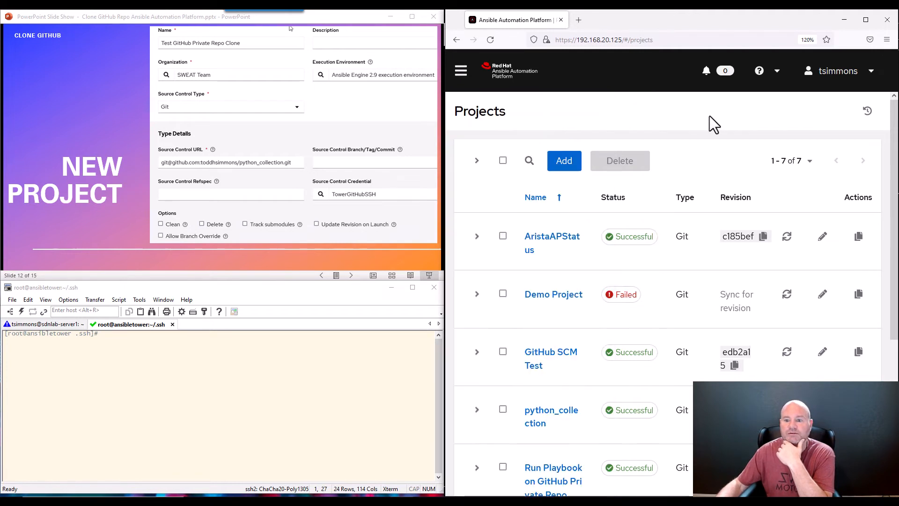
pyautogui.click(564, 161)
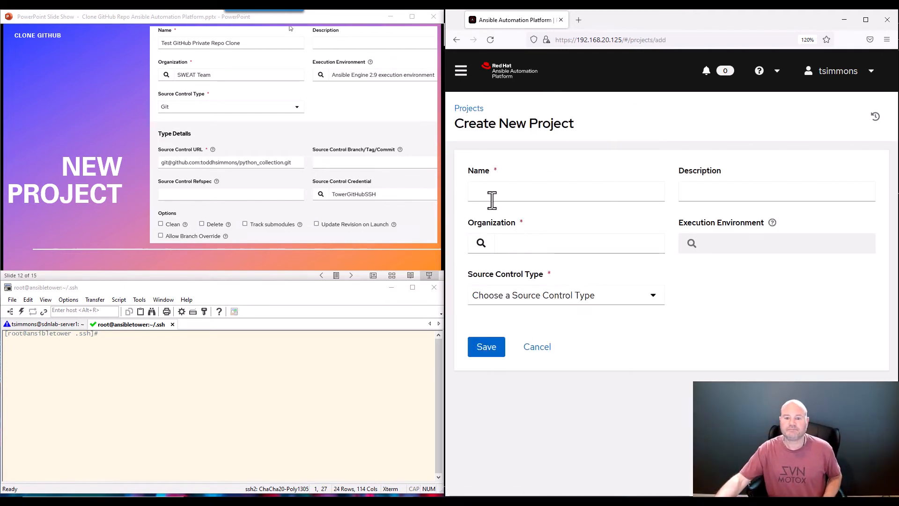
# Name the project 'Todd Private Repo Test' and set its organization to SWEAT Team
pyautogui.click(490, 195)
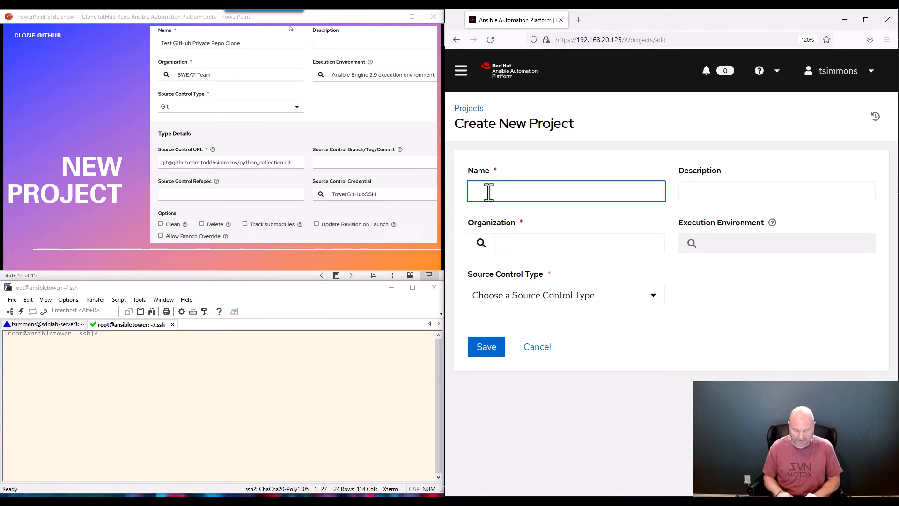
pyautogui.write('Todd Privat')
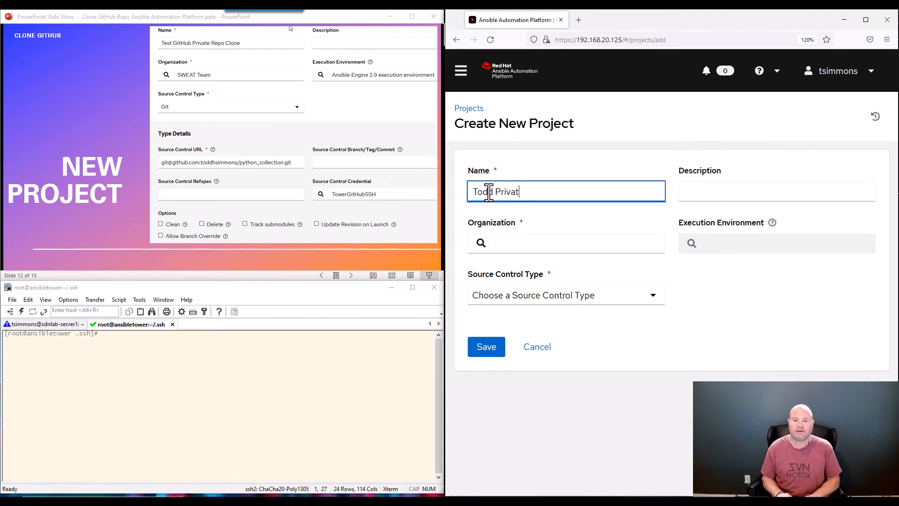
pyautogui.write('e Repo ')
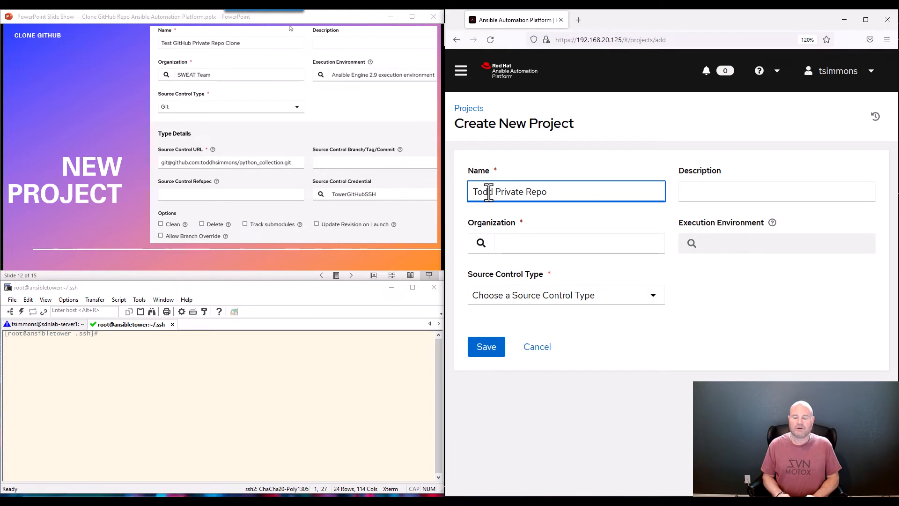
pyautogui.write('Test')
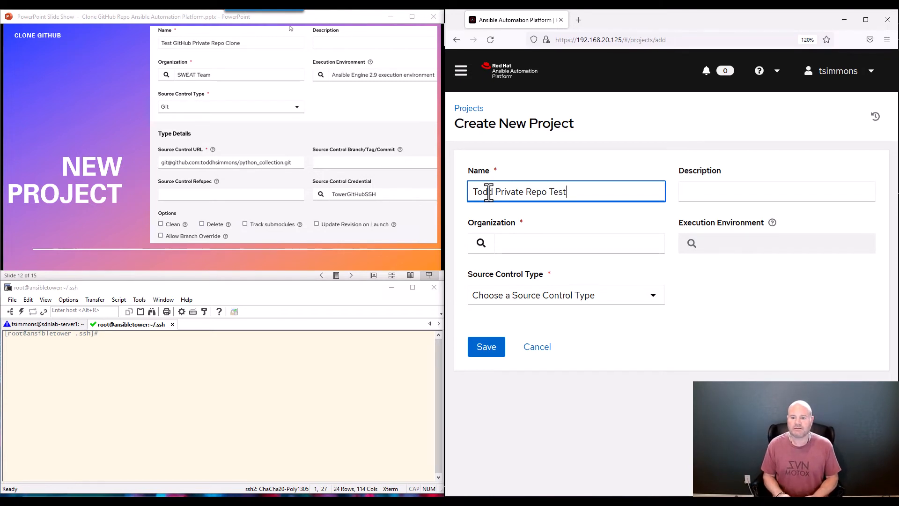
pyautogui.press('Tab')
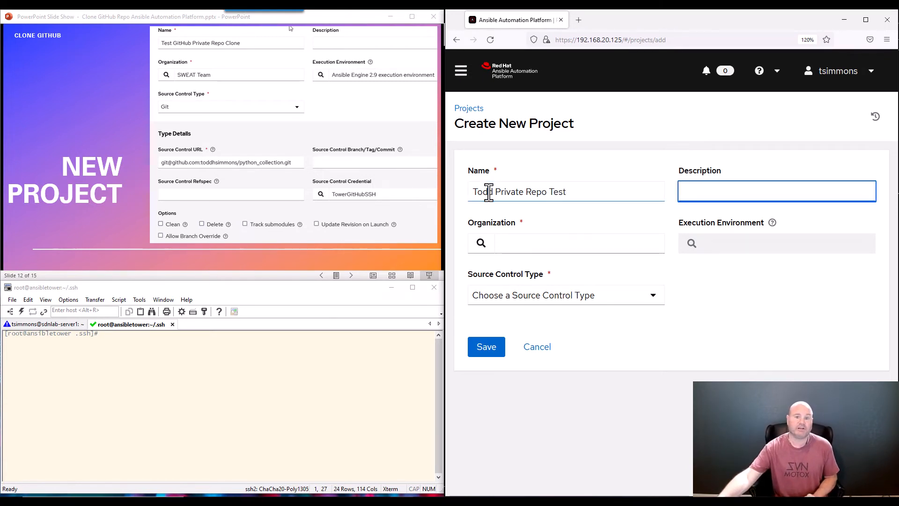
pyautogui.click(481, 241)
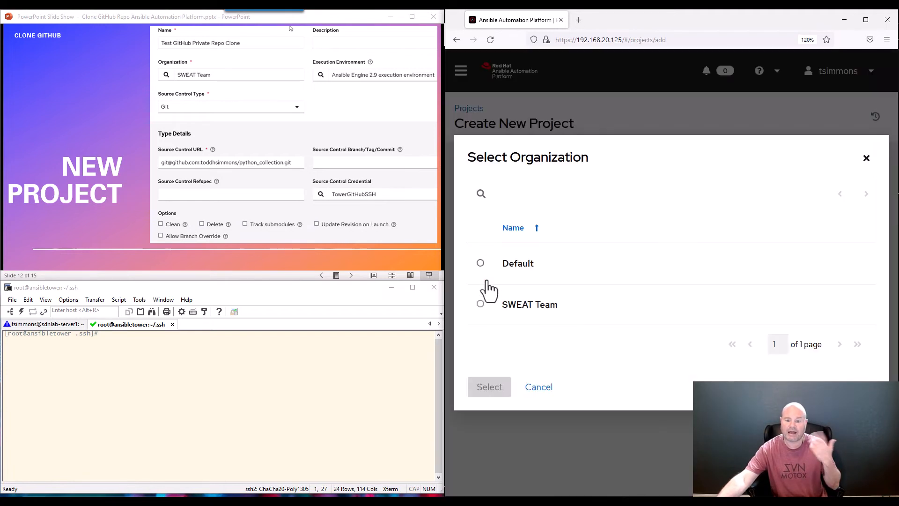
pyautogui.click(481, 305)
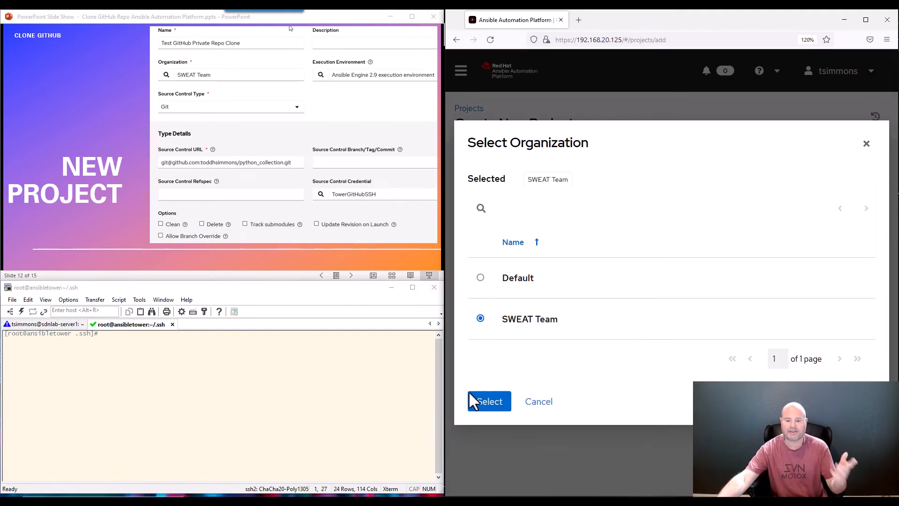
pyautogui.click(470, 393)
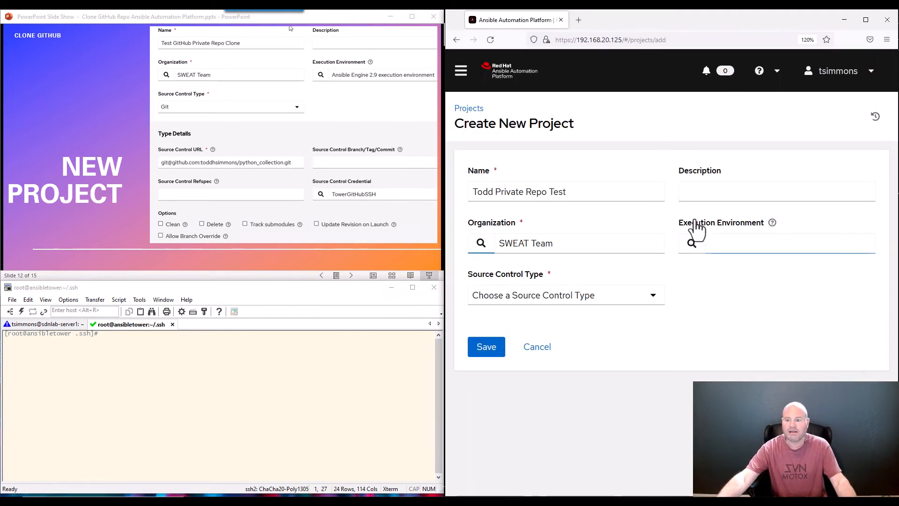
# Choose Ansible Engine 2.9 as the project's execution environment
pyautogui.click(739, 227)
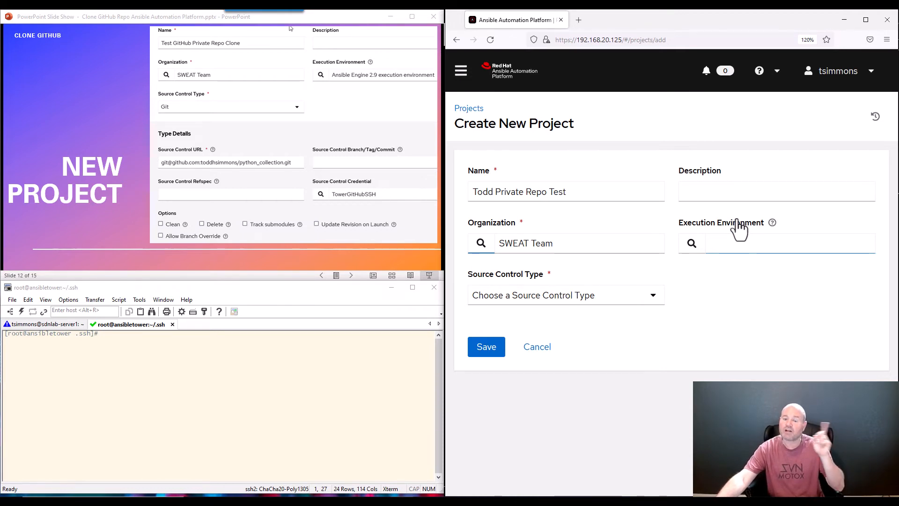
pyautogui.click(692, 243)
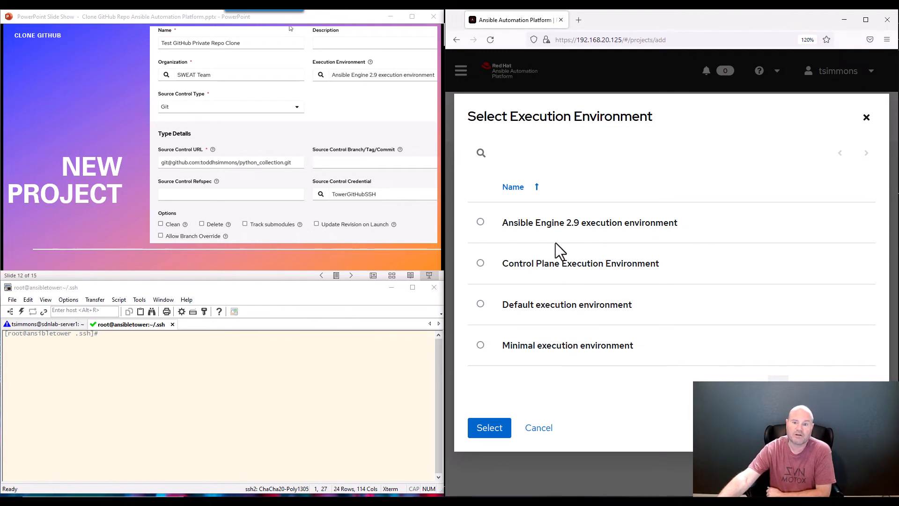
pyautogui.click(481, 223)
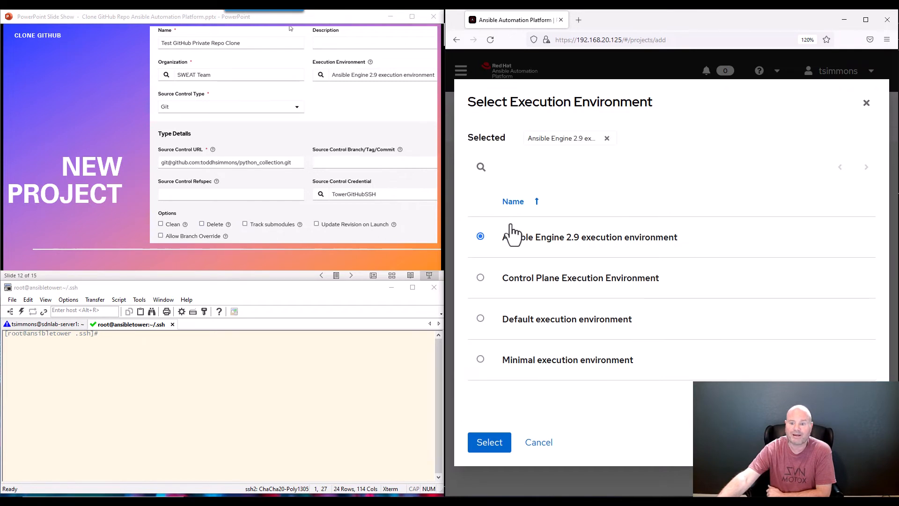
pyautogui.click(487, 449)
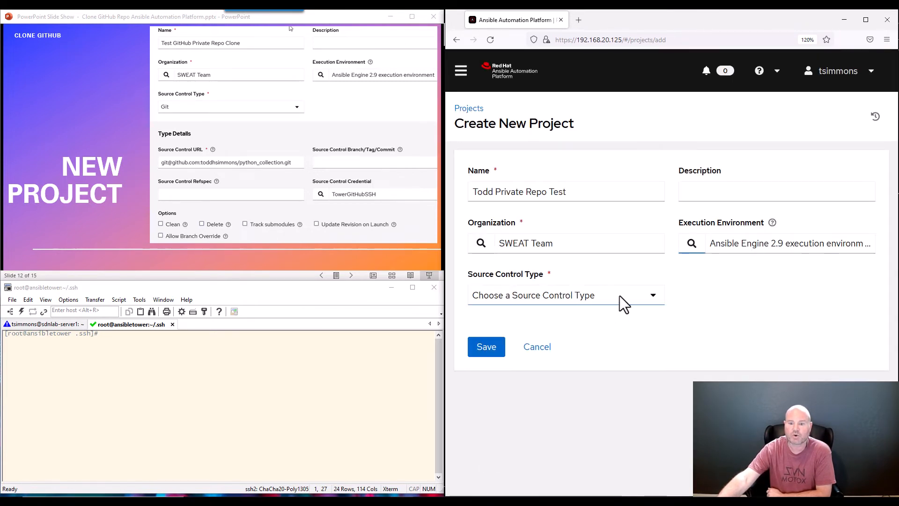
pyautogui.click(653, 294)
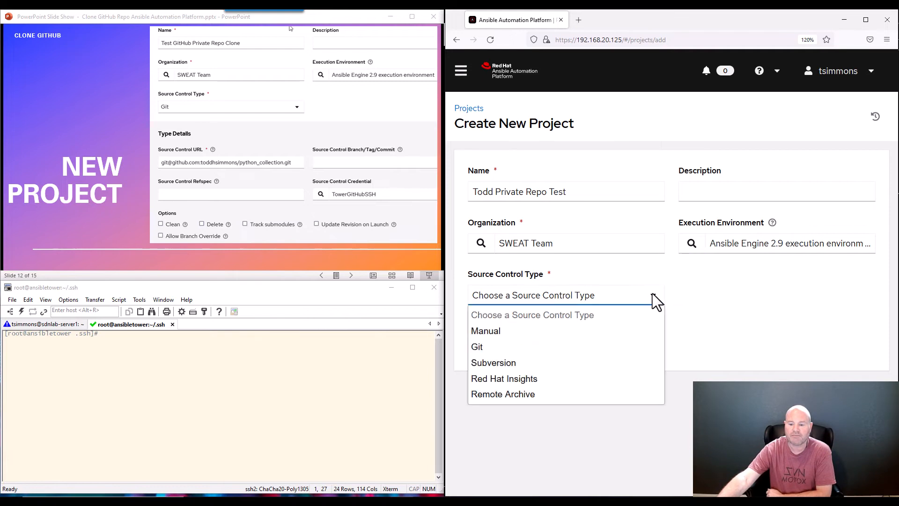
# Set the project's source control type to Git
pyautogui.click(500, 346)
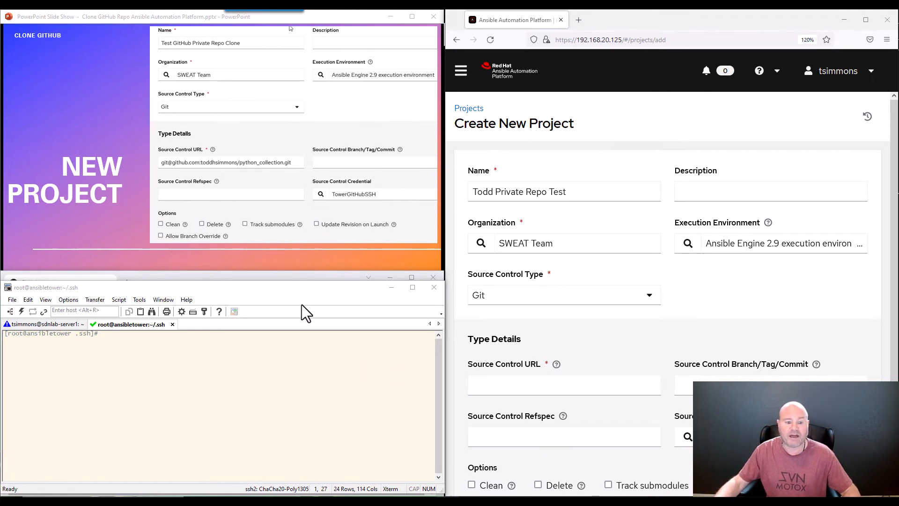
# Open the python_collection repository from your GitHub repositories list
pyautogui.click(288, 277)
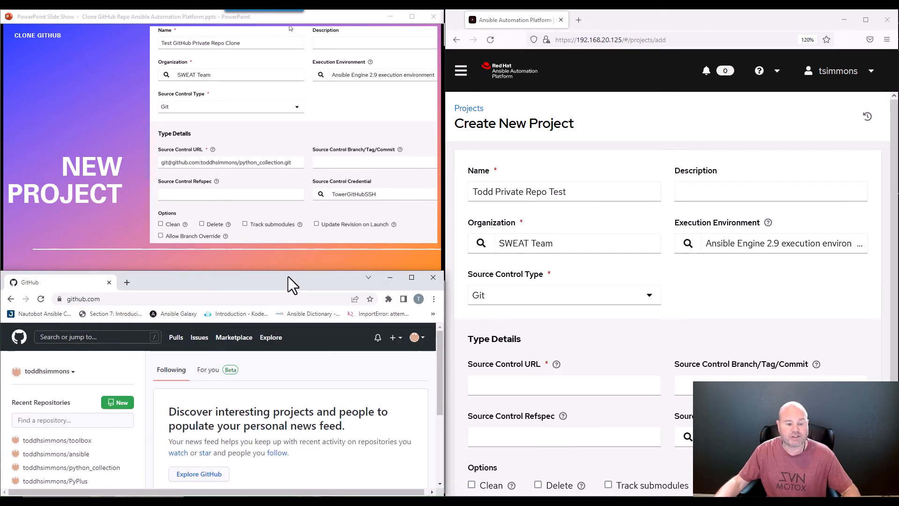
pyautogui.click(416, 338)
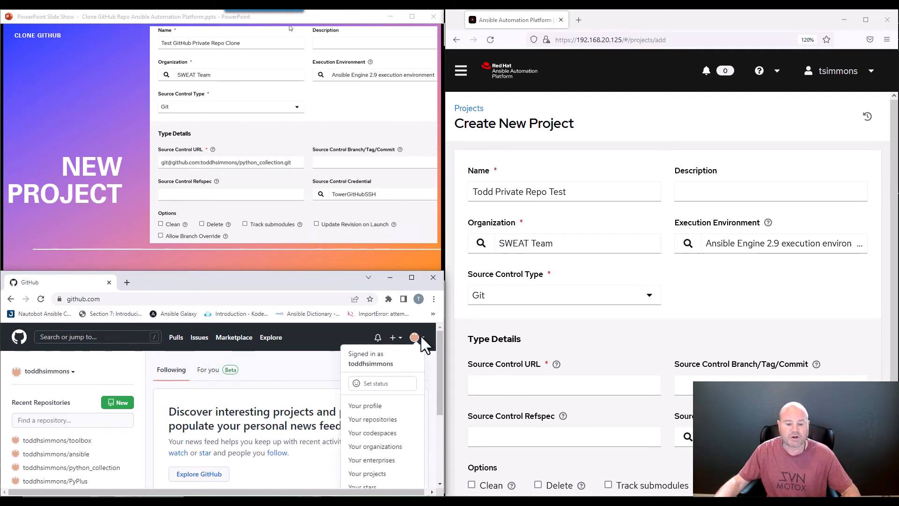
pyautogui.click(370, 419)
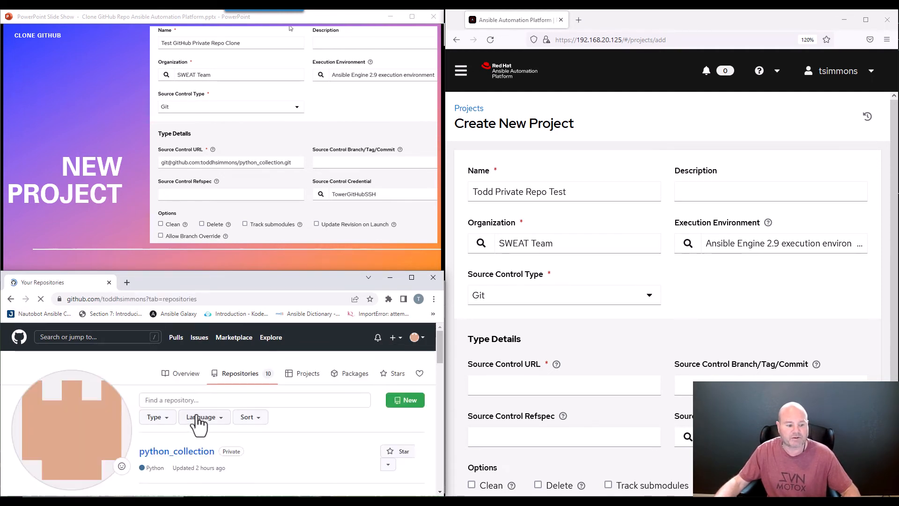
pyautogui.scroll(-3, 237, 408)
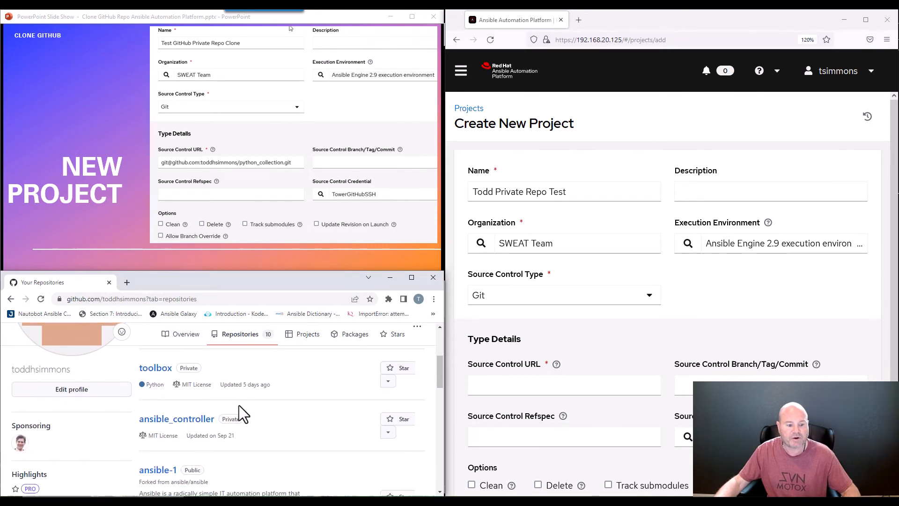
pyautogui.scroll(-2, 238, 406)
pyautogui.scroll(5, 234, 408)
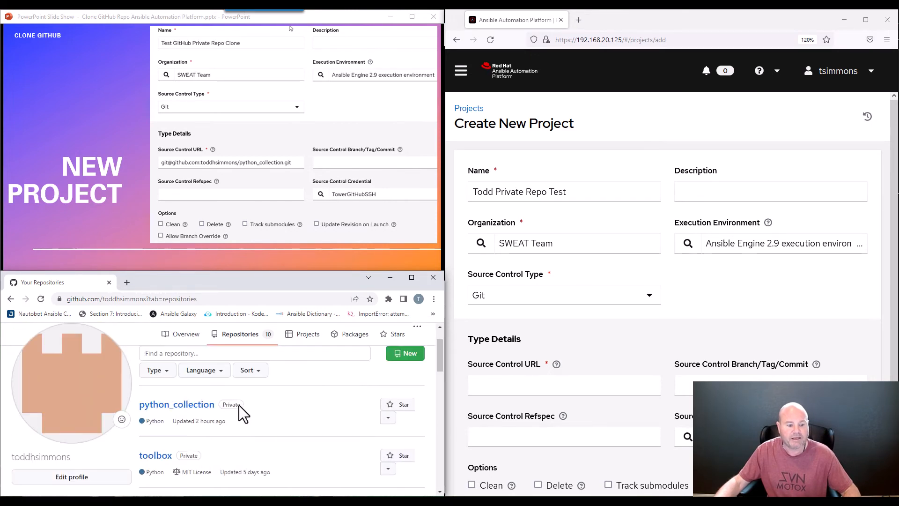
pyautogui.click(167, 410)
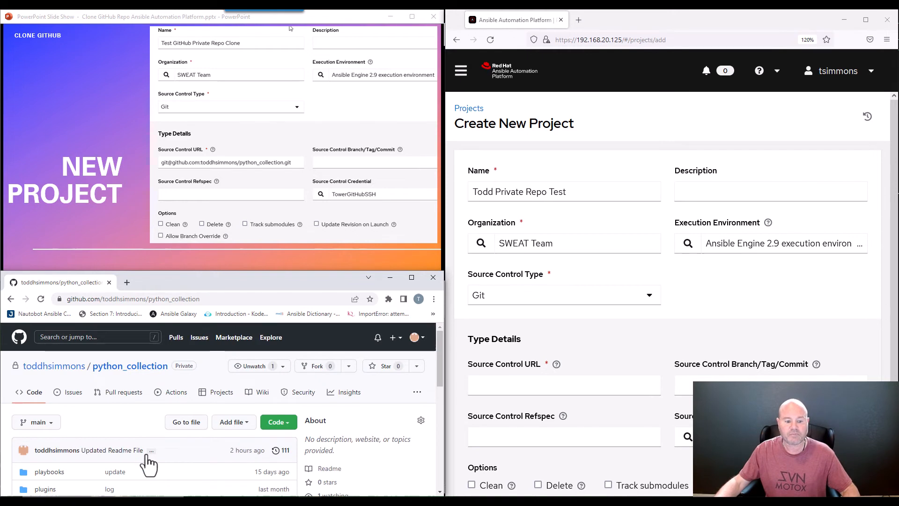
# Copy the repository's SSH clone URL
pyautogui.click(287, 422)
pyautogui.click(120, 466)
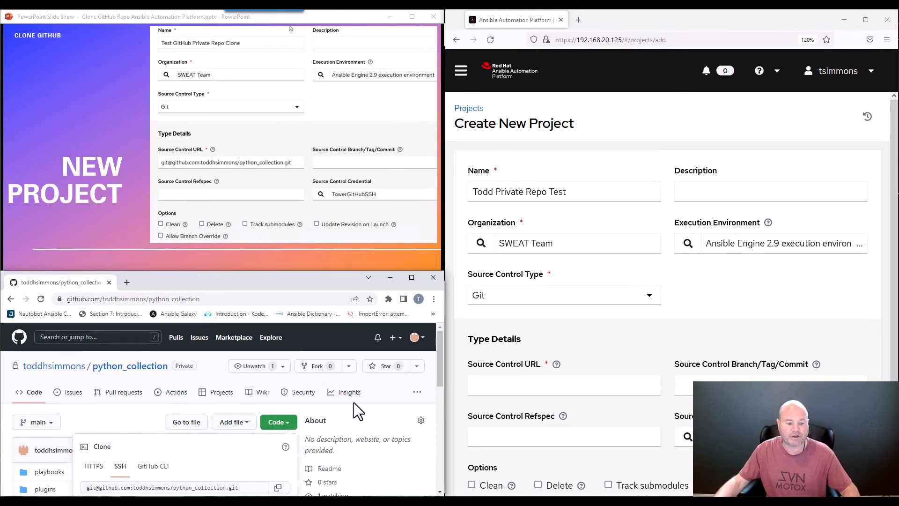
pyautogui.scroll(-2, 356, 402)
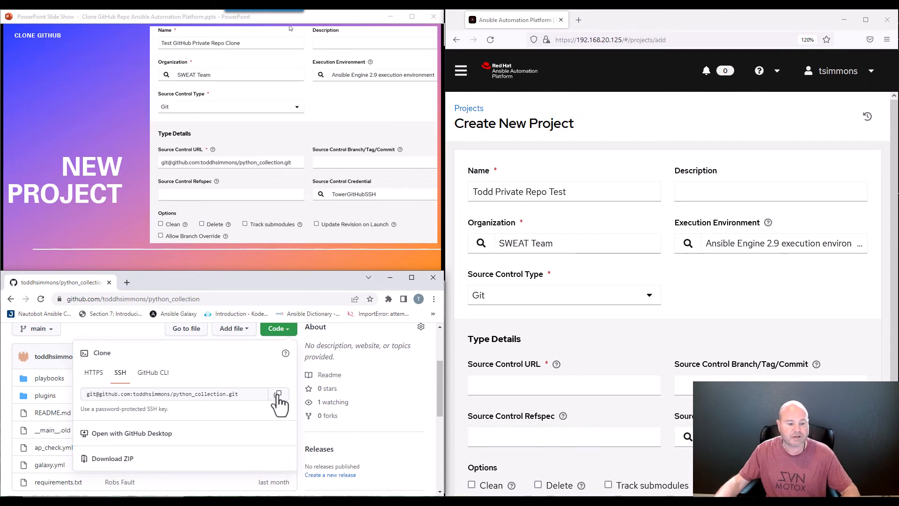
pyautogui.click(278, 394)
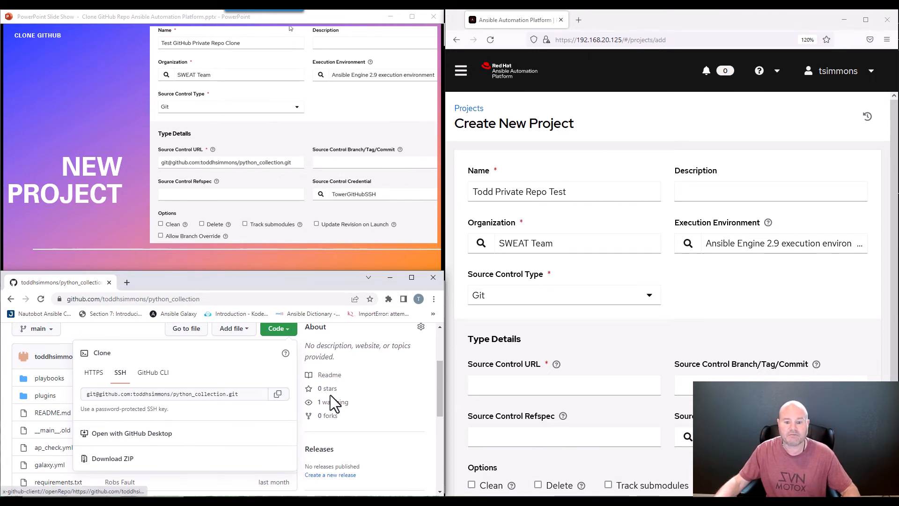
pyautogui.click(389, 280)
# Paste the python_collection SSH address as the Source Control URL and set branch main
pyautogui.click(488, 384)
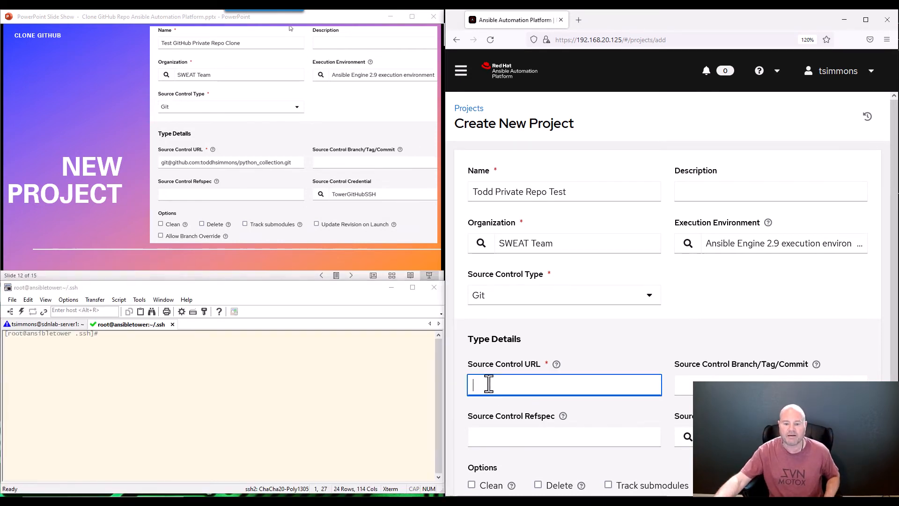
pyautogui.rightClick(489, 381)
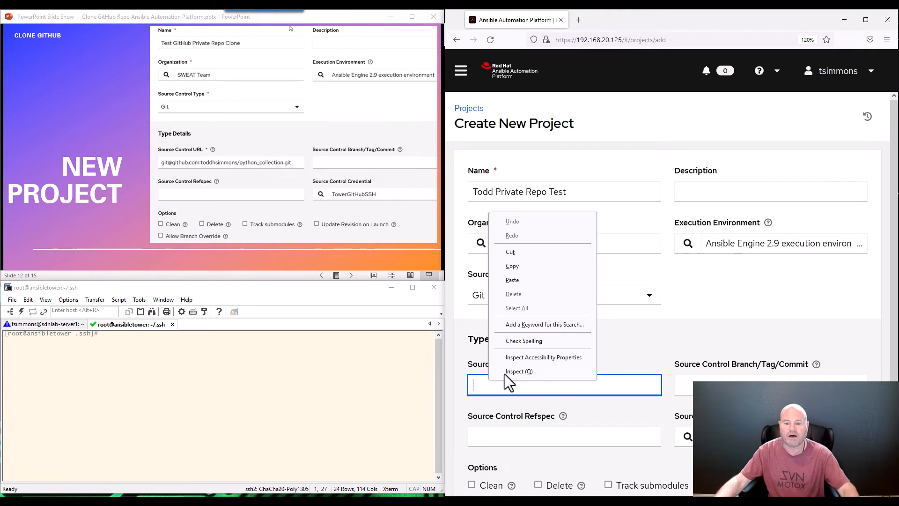
pyautogui.click(527, 280)
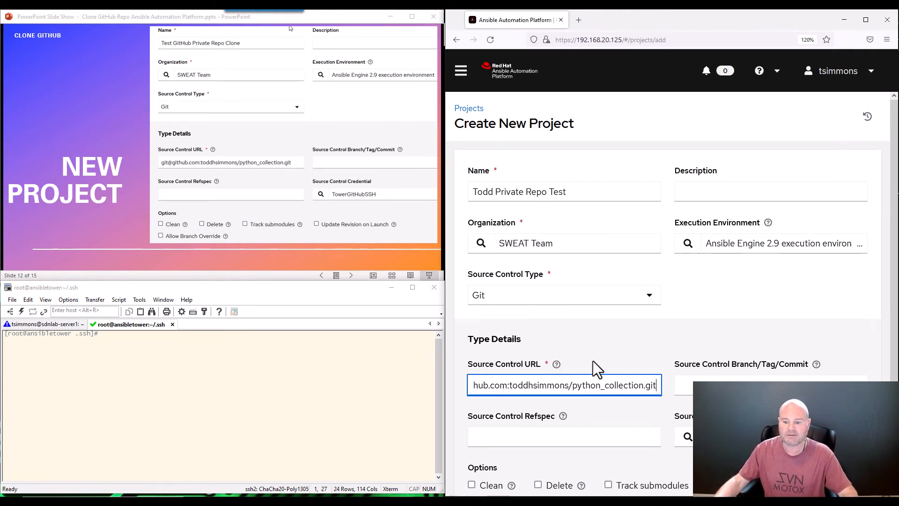
pyautogui.click(712, 380)
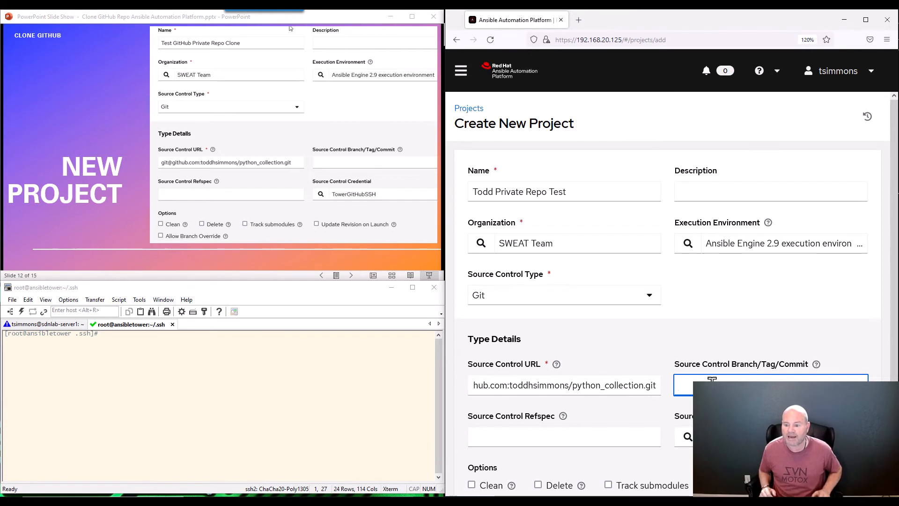
pyautogui.write('main')
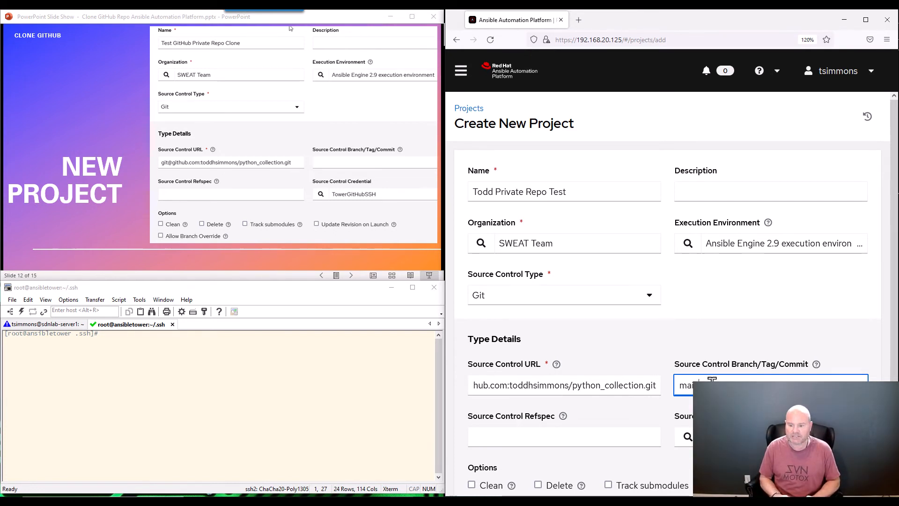
pyautogui.press('Tab')
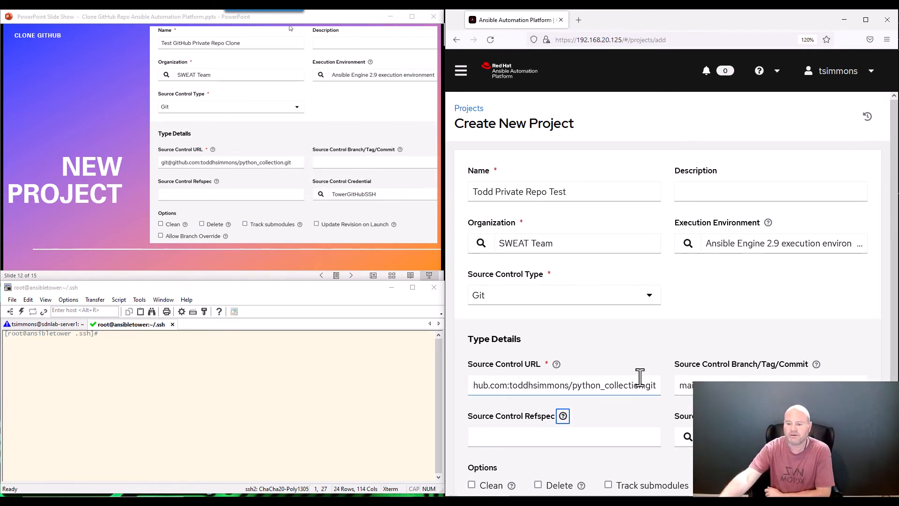
pyautogui.scroll(-3, 639, 374)
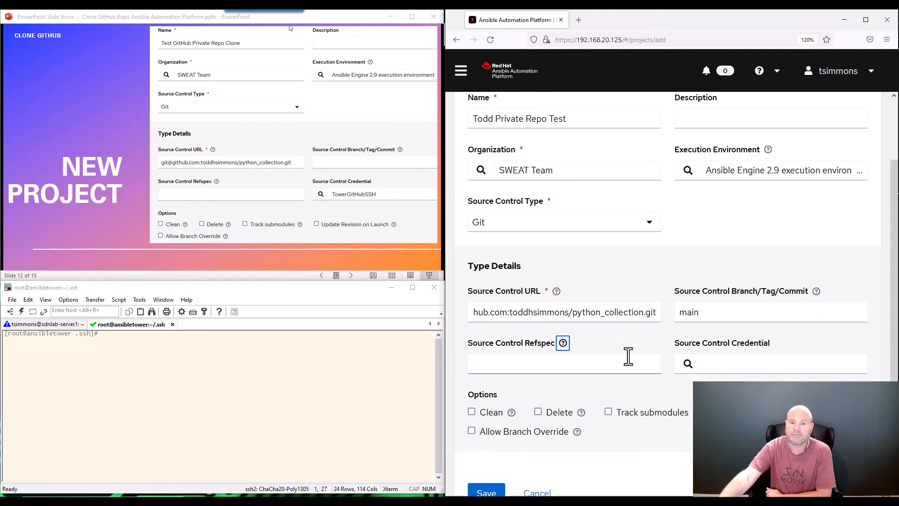
# Set the source control credential to TowerGitHubSSH instead of GitHub SCM
pyautogui.click(687, 366)
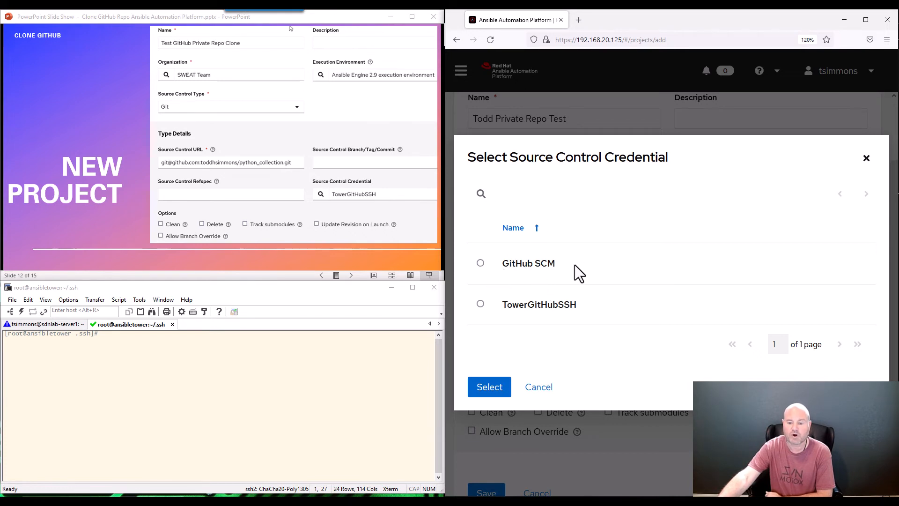
pyautogui.click(481, 267)
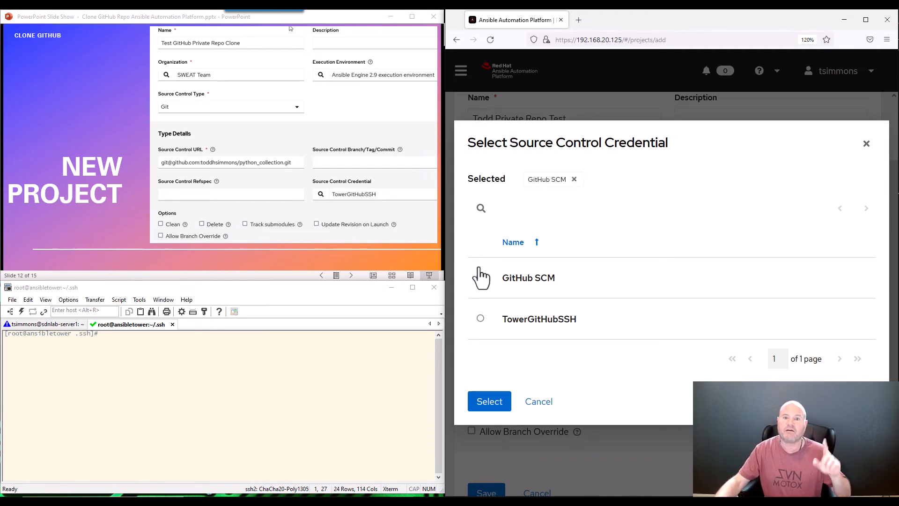
pyautogui.click(485, 404)
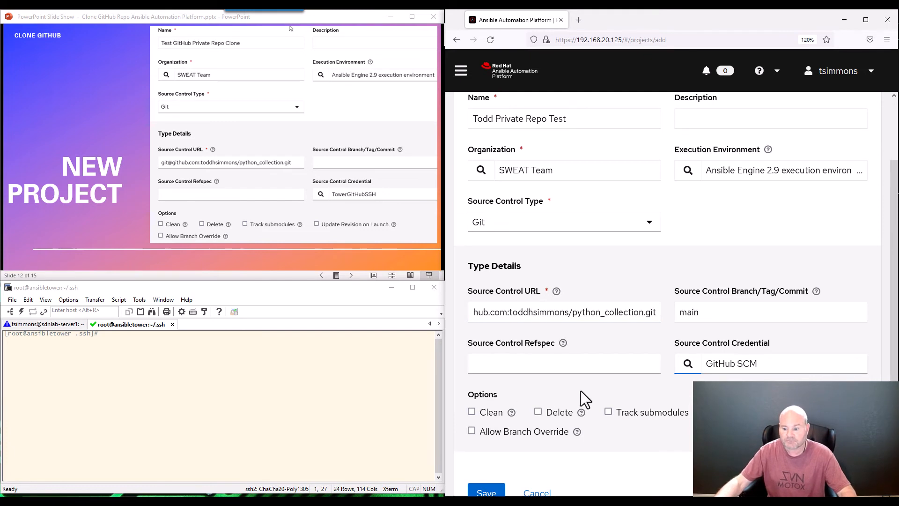
pyautogui.scroll(2, 581, 390)
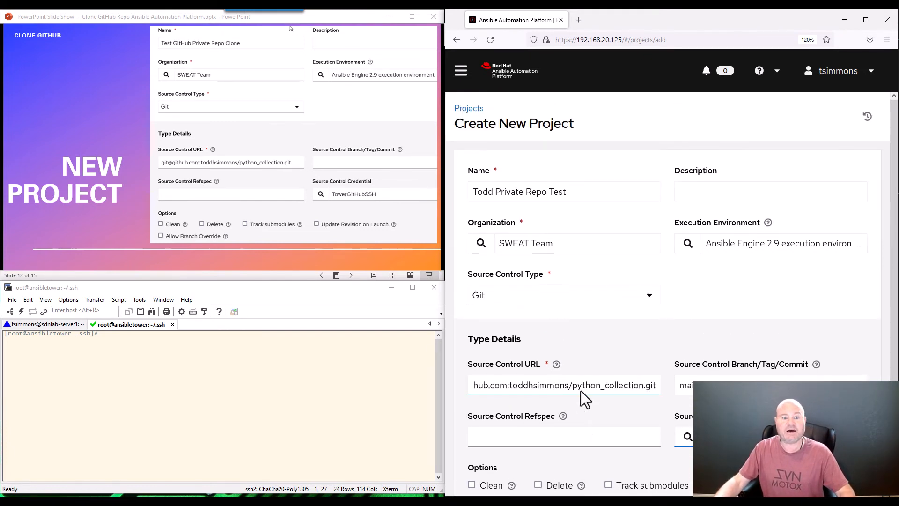
pyautogui.scroll(-3, 581, 391)
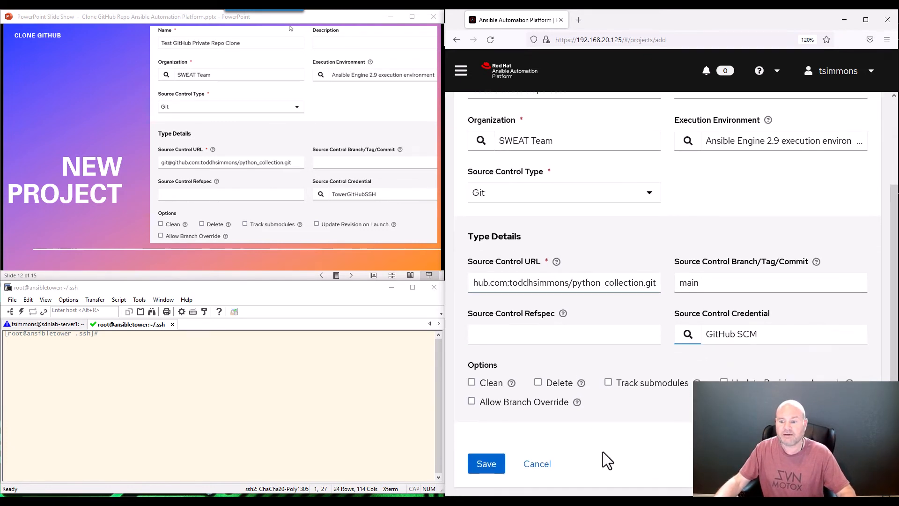
pyautogui.click(688, 335)
pyautogui.click(480, 320)
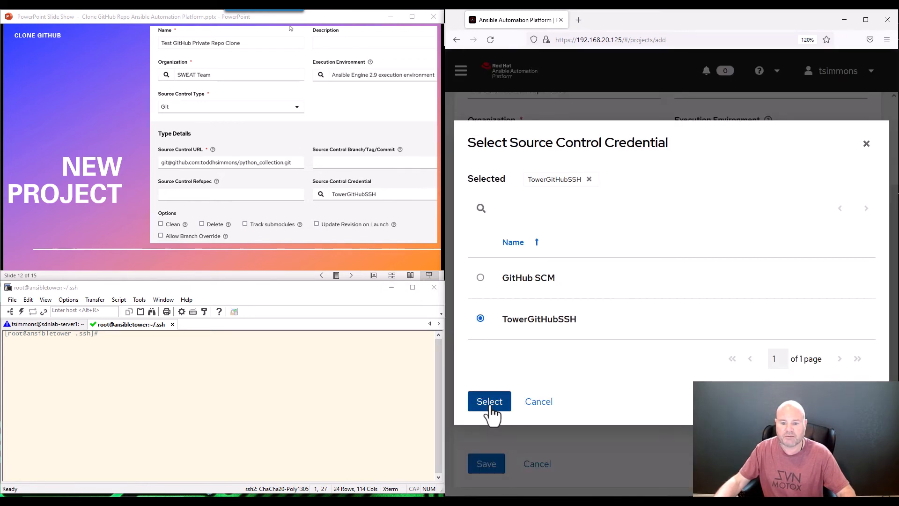
pyautogui.click(490, 404)
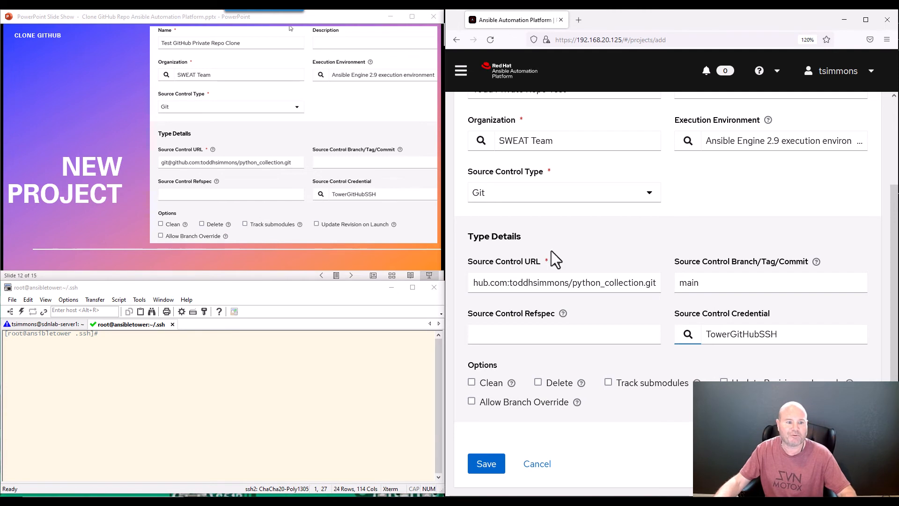
# Save the Todd Private Repo Test project, queuing its first sync
pyautogui.scroll(3, 658, 264)
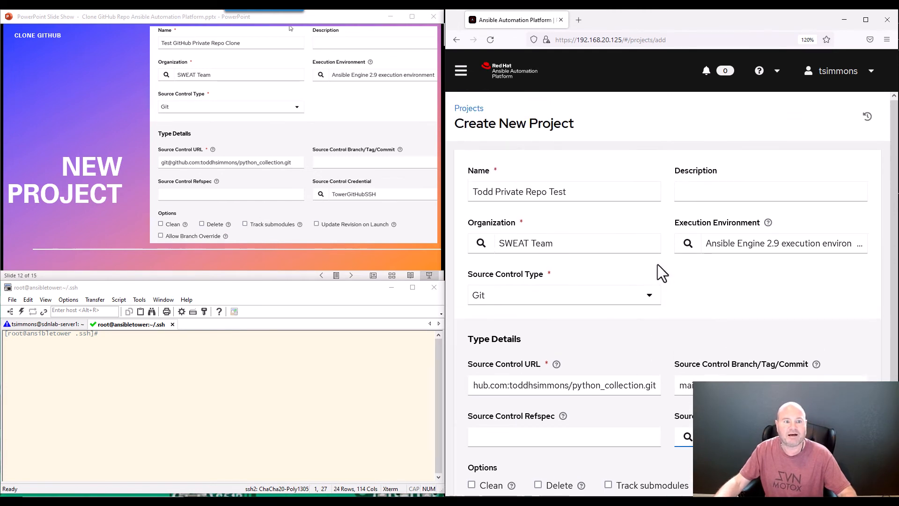
pyautogui.click(715, 190)
pyautogui.scroll(-2, 674, 305)
pyautogui.click(484, 464)
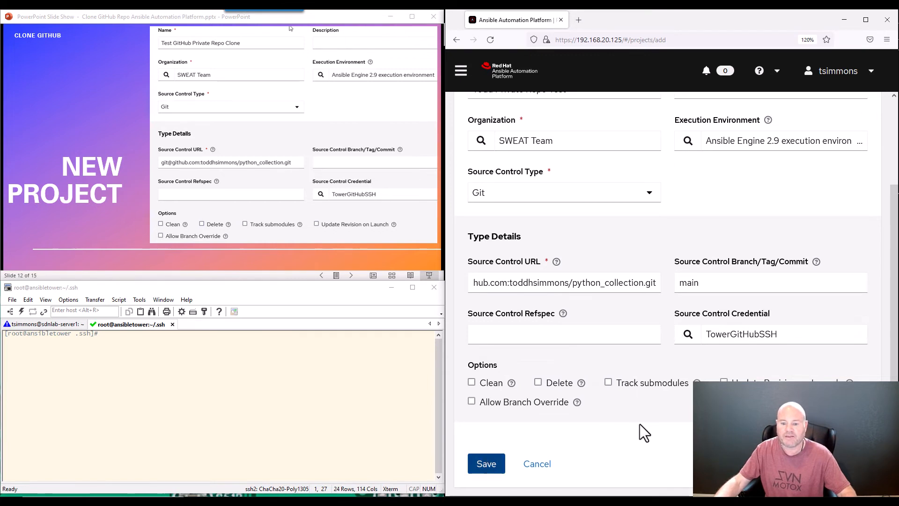
pyautogui.scroll(-1, 277, 138)
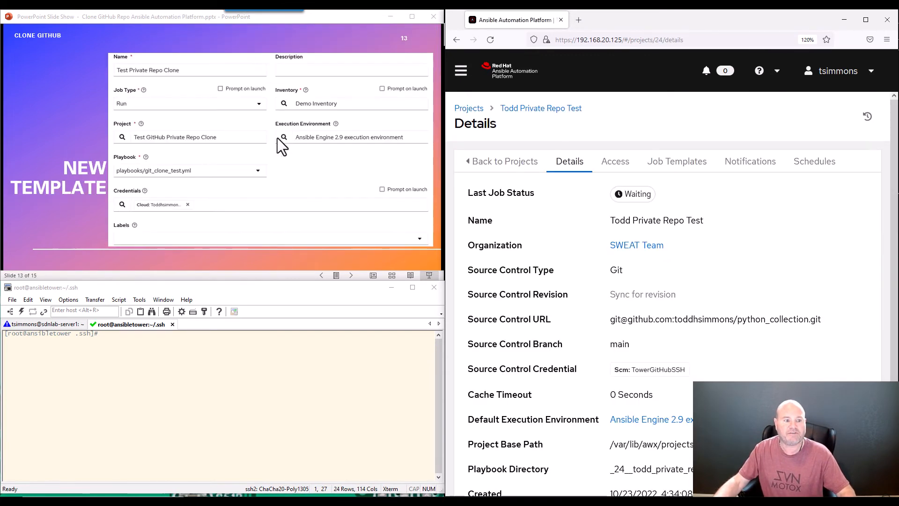
# Highlight the project's Last Job Status on its details page
pyautogui.scroll(1, 277, 137)
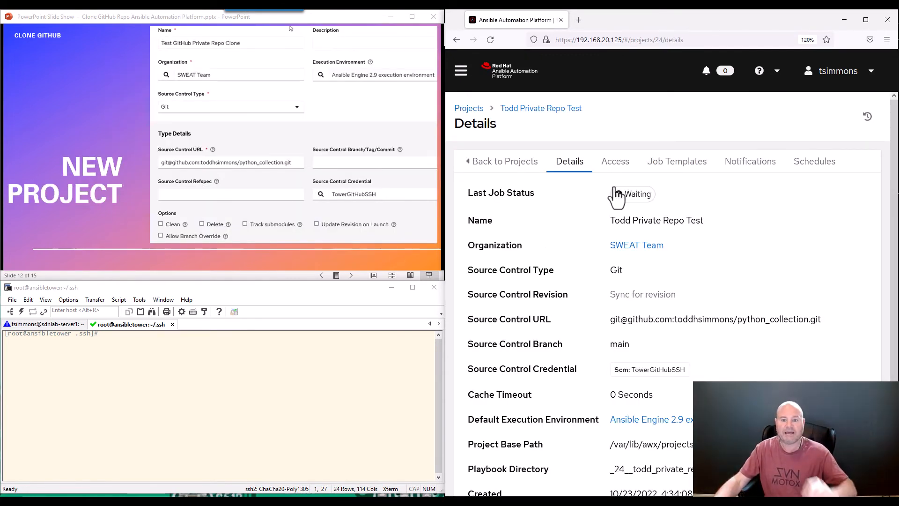
pyautogui.moveTo(470, 193); pyautogui.dragTo(535, 196)
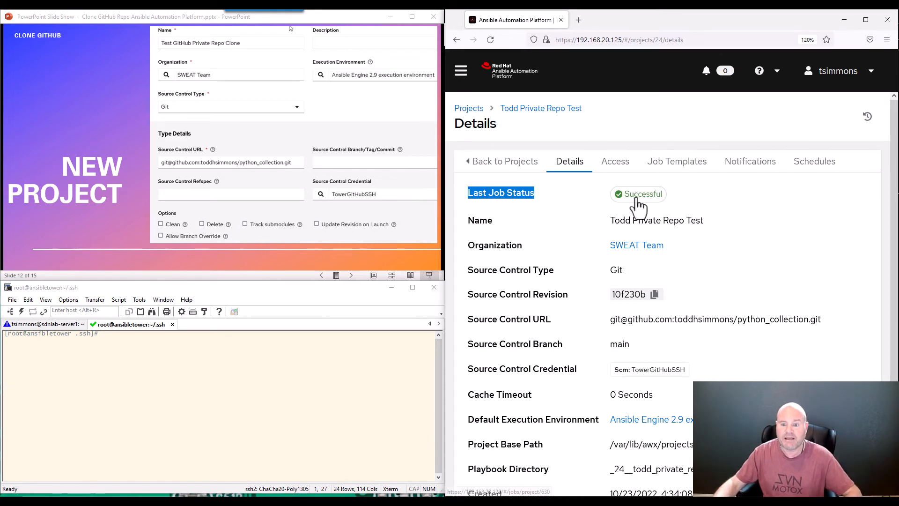
pyautogui.moveTo(638, 205)
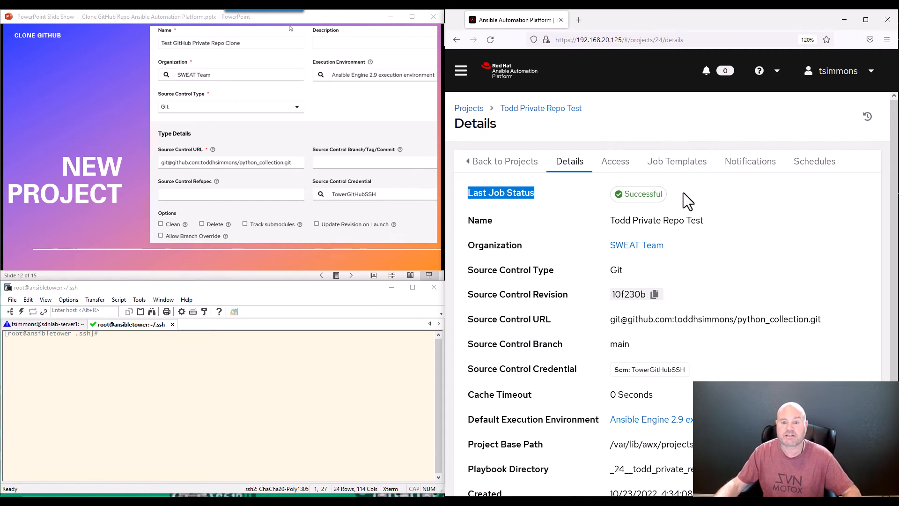
# Reopen Todd Private Repo Test from the Projects list and sync it again
pyautogui.click(469, 108)
pyautogui.scroll(-5, 545, 248)
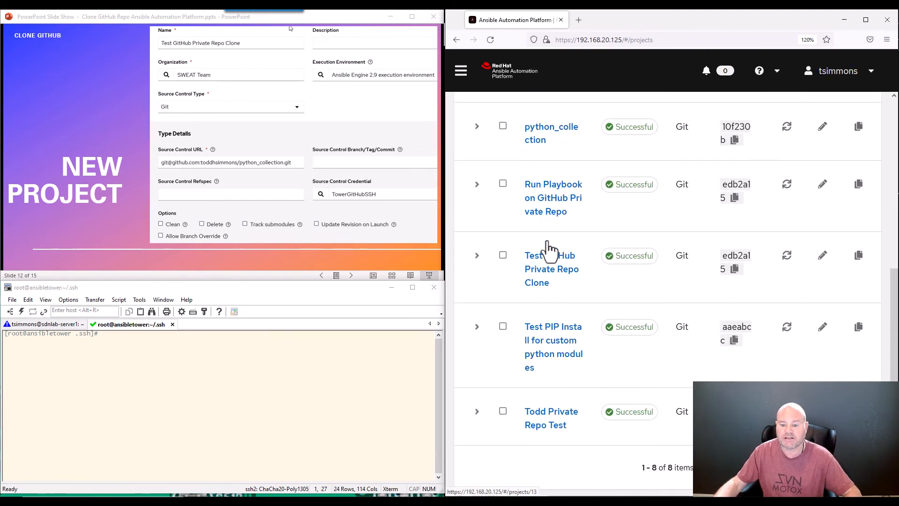
pyautogui.click(548, 423)
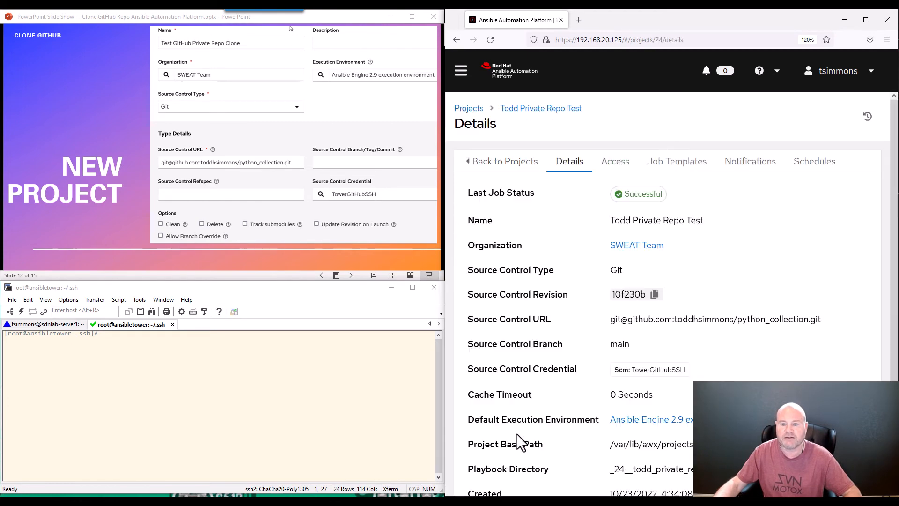
pyautogui.scroll(-3, 614, 270)
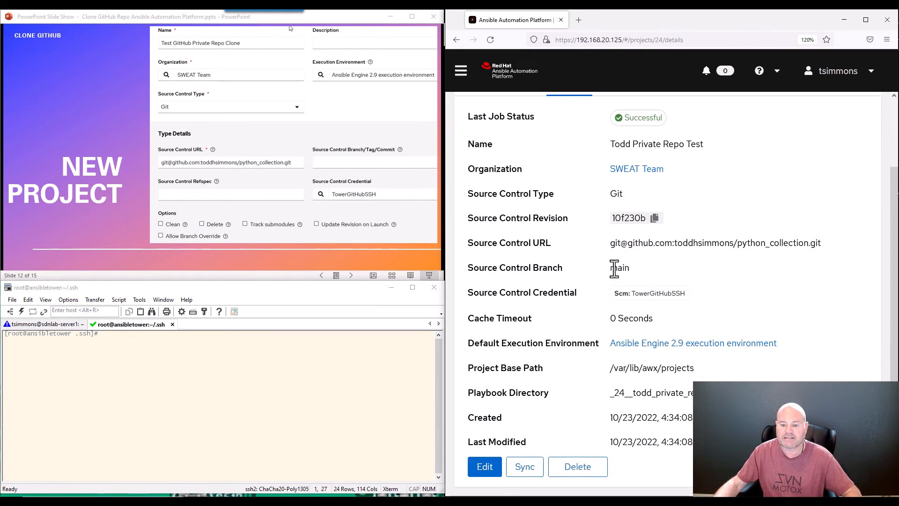
pyautogui.click(526, 467)
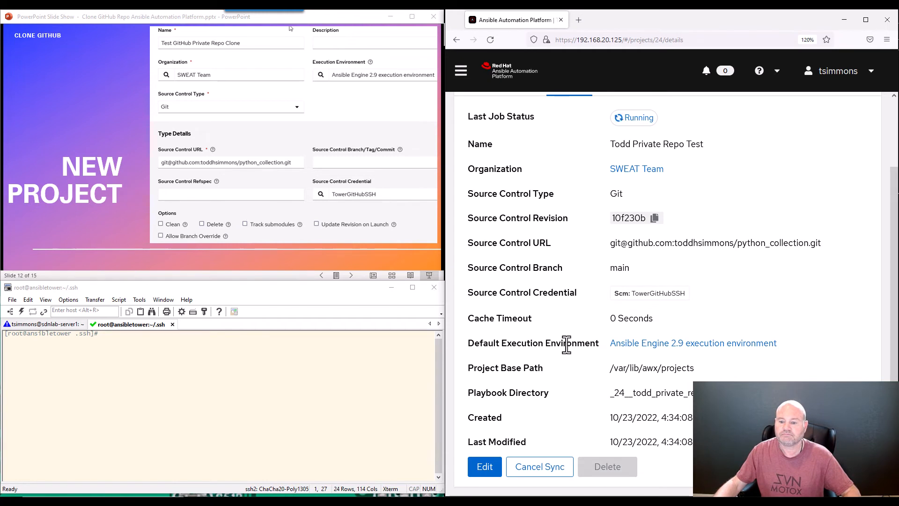
pyautogui.scroll(3, 567, 345)
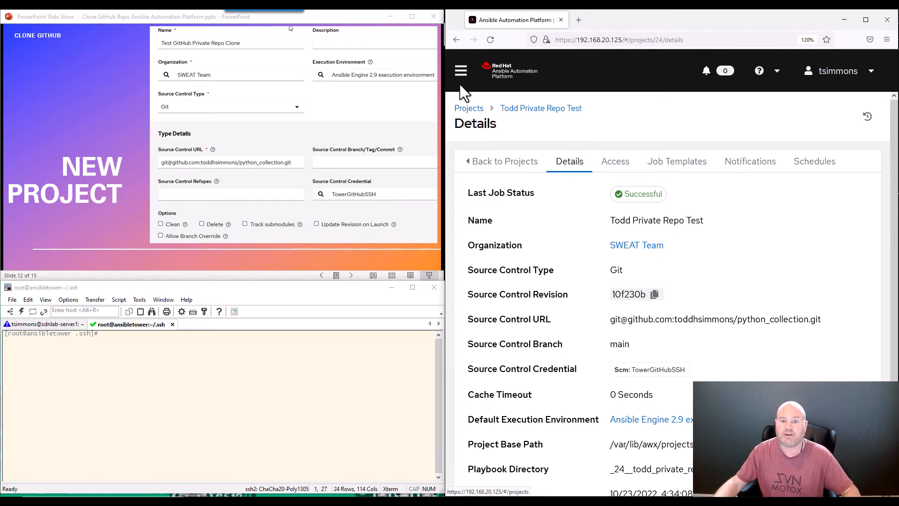
pyautogui.click(461, 72)
# Open job 631's output from the Jobs list and scroll through the successful log
pyautogui.click(473, 155)
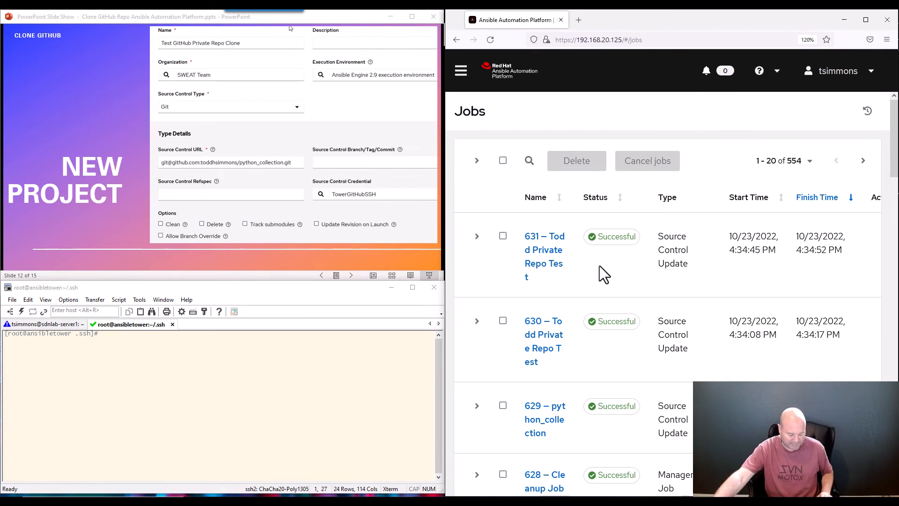
pyautogui.hotkey('ctrl', '-')
pyautogui.hotkey('ctrl', '-')
pyautogui.hotkey('ctrl', '-')
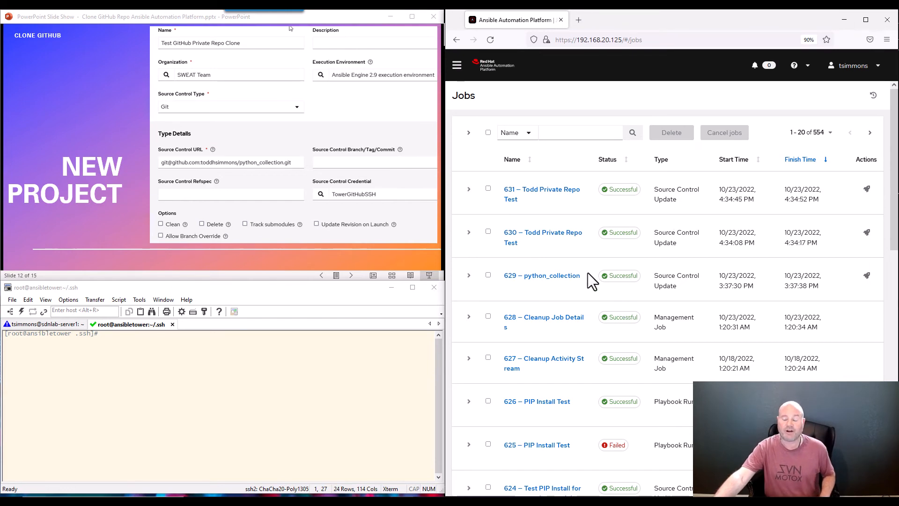
pyautogui.hotkey('ctrl', '+')
pyautogui.hotkey('ctrl', '+')
pyautogui.hotkey('ctrl', '+')
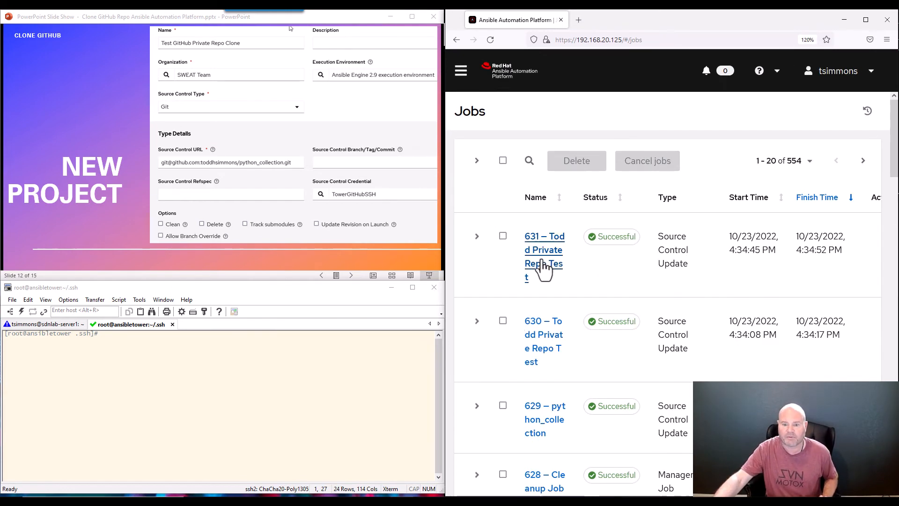
pyautogui.click(545, 263)
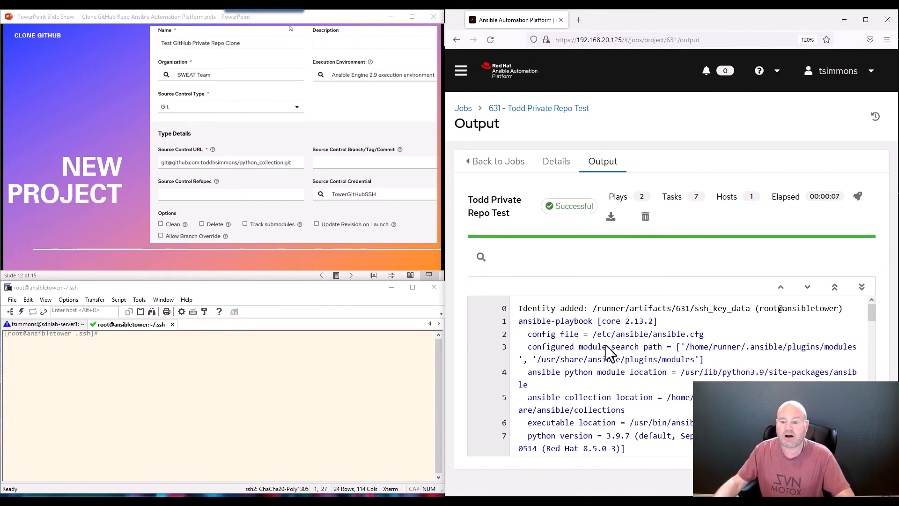
pyautogui.scroll(-2, 606, 347)
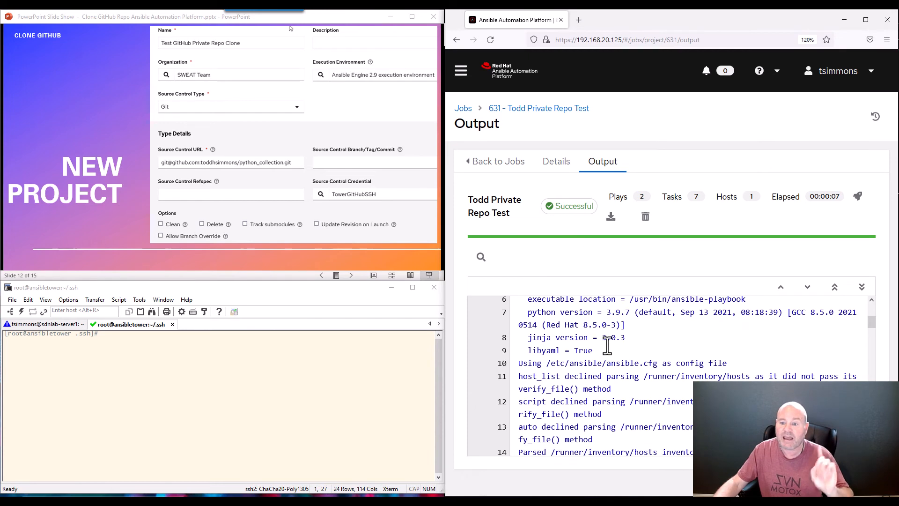
pyautogui.scroll(-5, 607, 346)
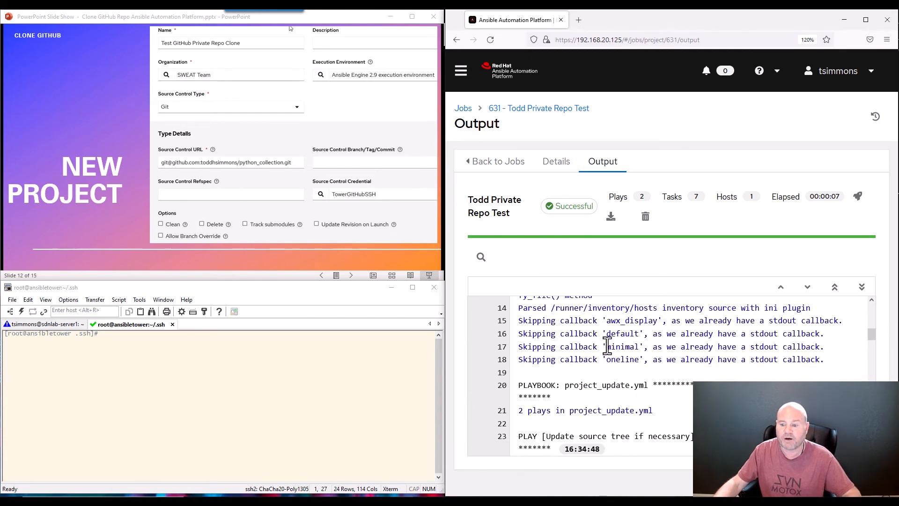
pyautogui.scroll(-5, 608, 345)
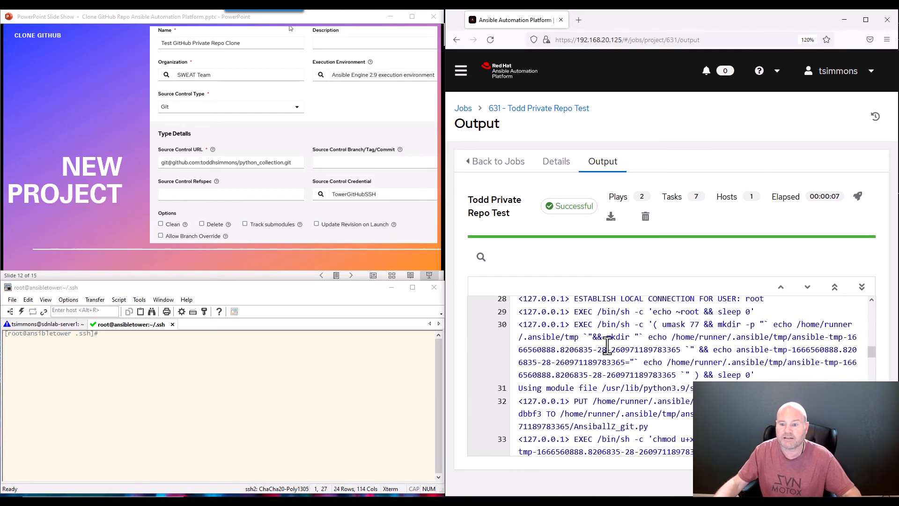
pyautogui.scroll(-6, 607, 345)
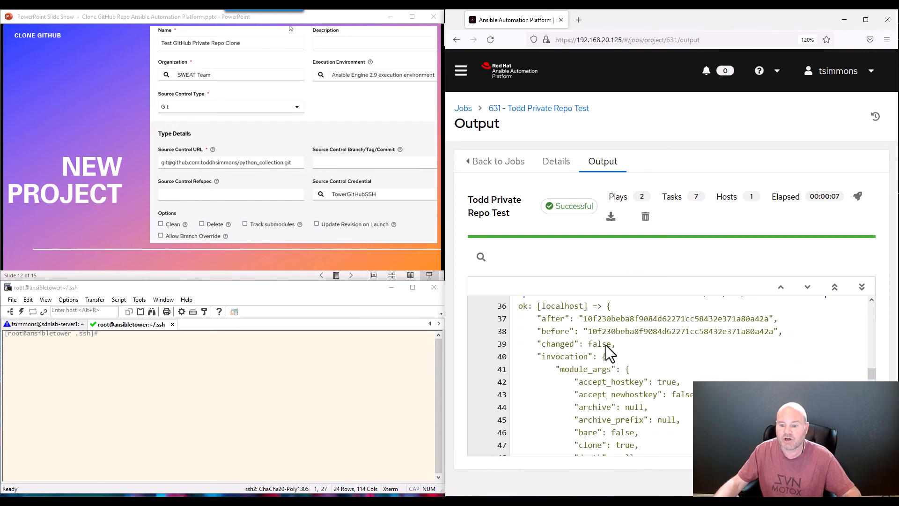
pyautogui.scroll(-5, 608, 352)
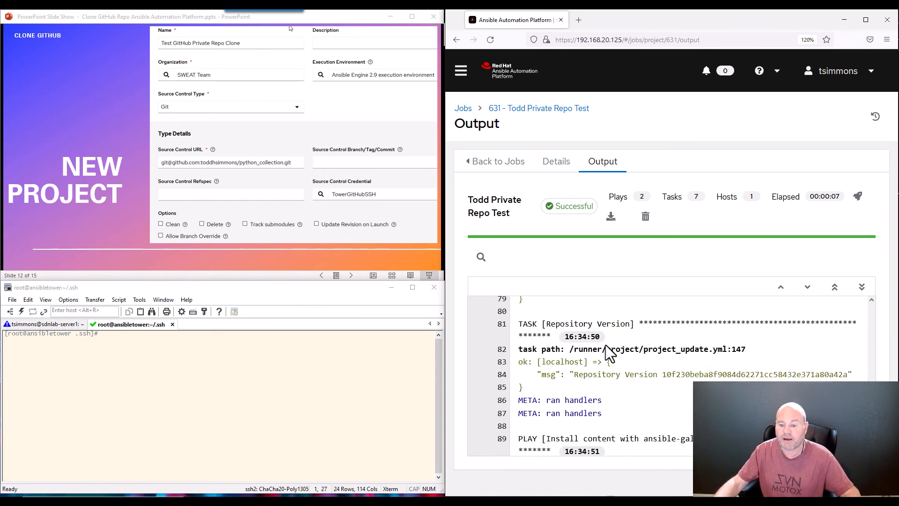
pyautogui.scroll(15, 607, 349)
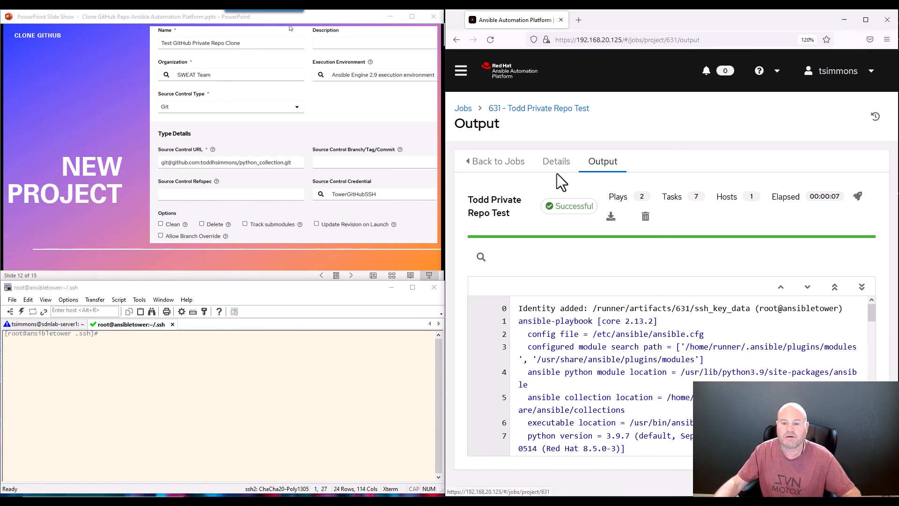
# Open the AristaAPStatus project's edit form to review its Git URL, branch and credential
pyautogui.click(461, 70)
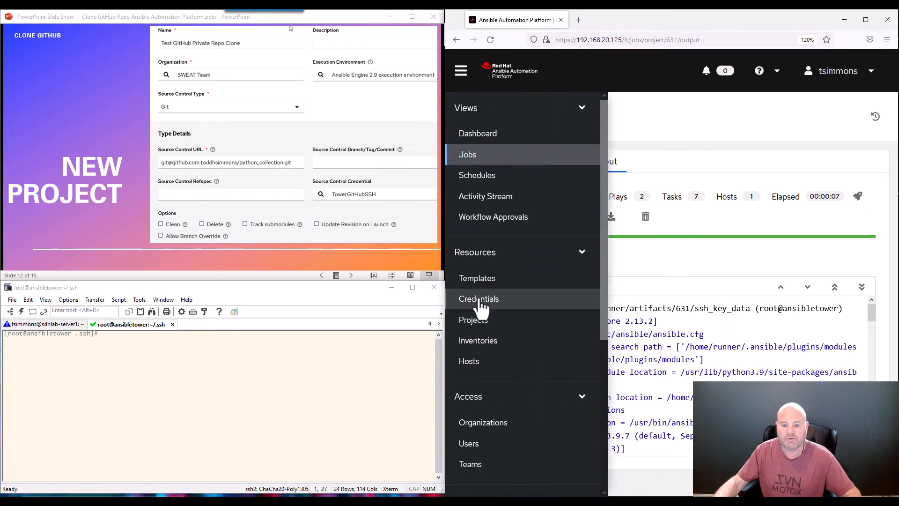
pyautogui.click(474, 326)
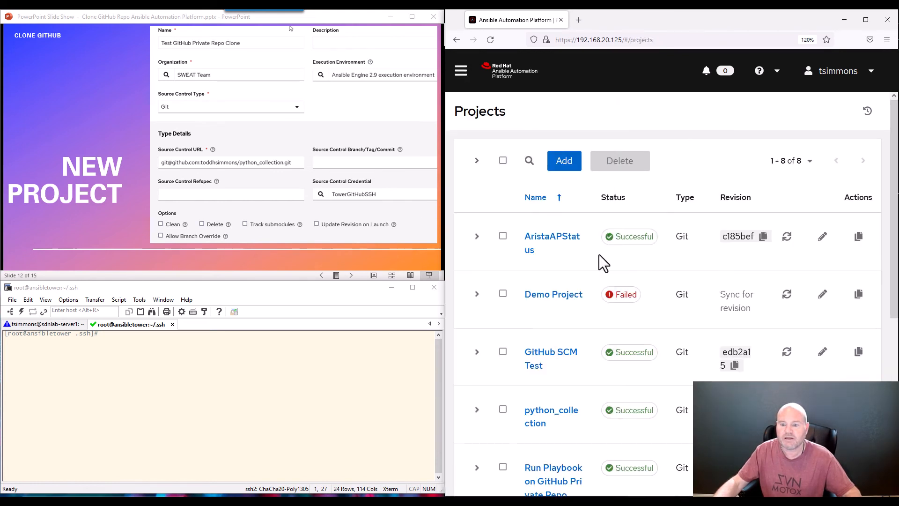
pyautogui.click(823, 238)
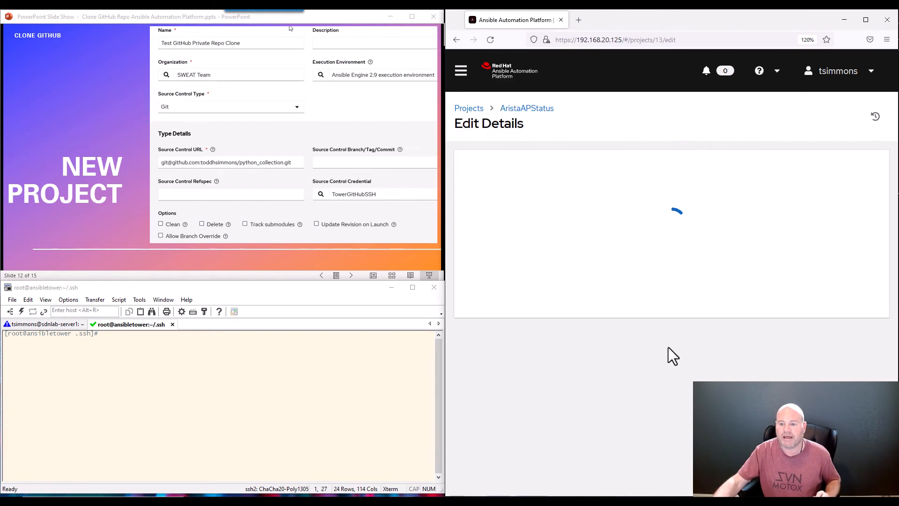
pyautogui.scroll(-3, 643, 378)
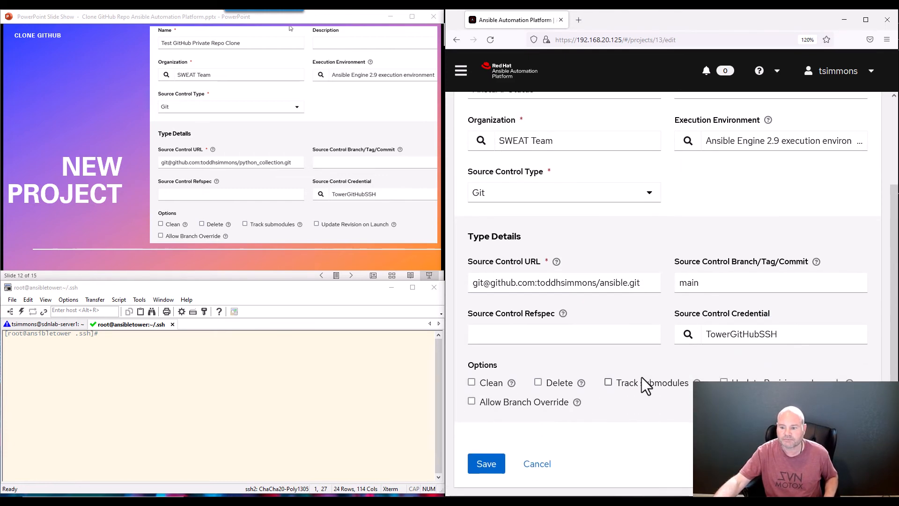
pyautogui.scroll(3, 644, 379)
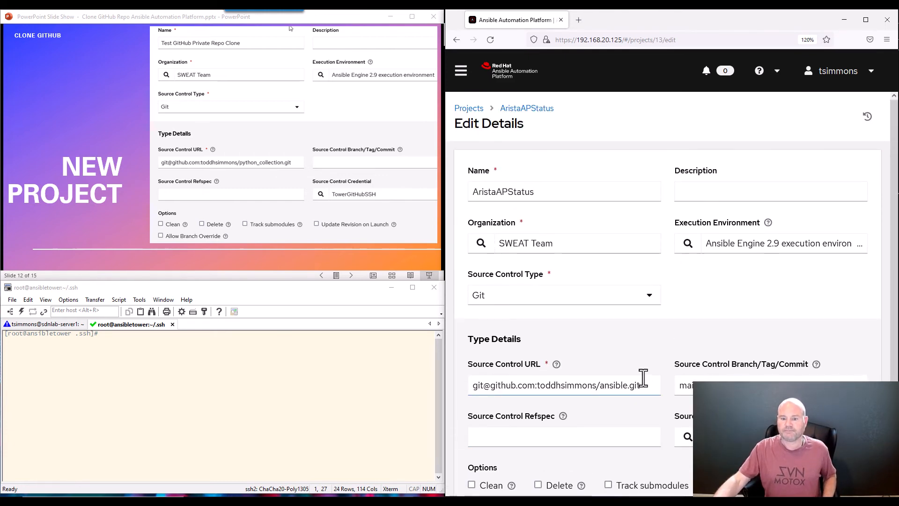
pyautogui.scroll(-3, 643, 378)
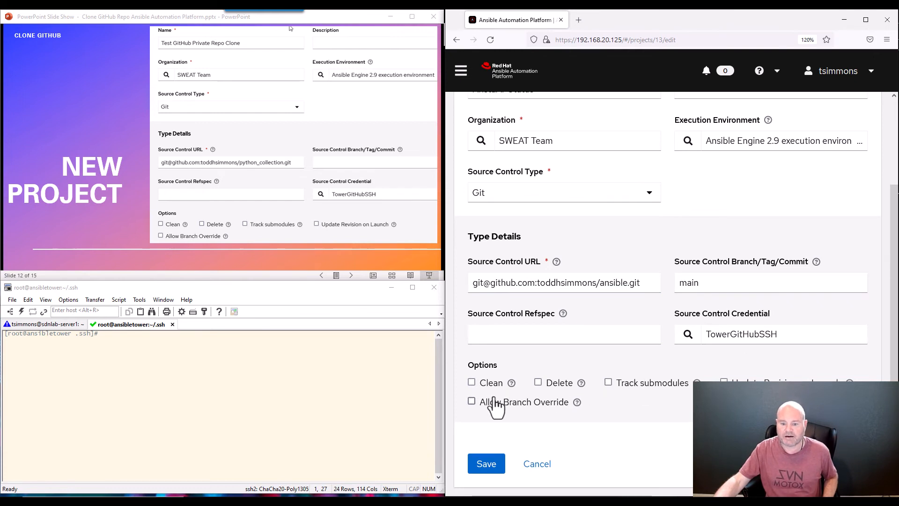
pyautogui.scroll(3, 677, 370)
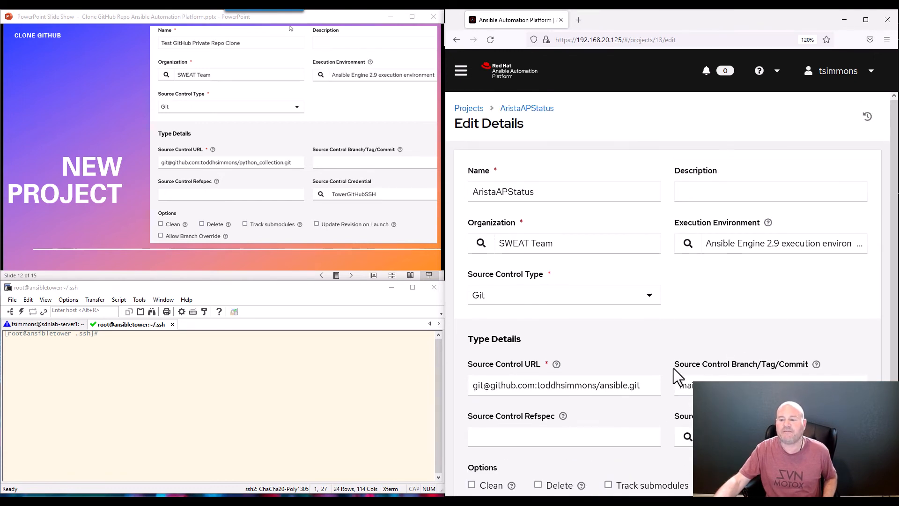
pyautogui.click(461, 80)
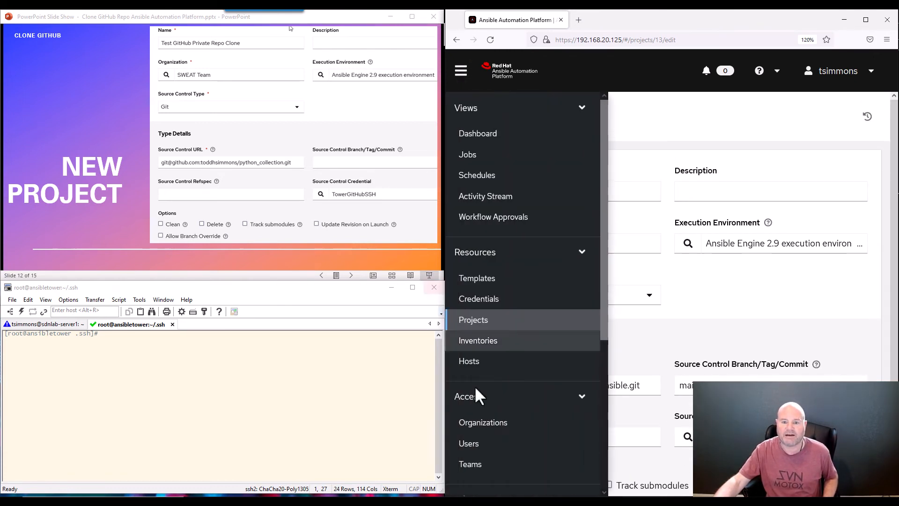
# Open the Jobs settings and highlight Run Project Updates With Higher Verbosity, set On
pyautogui.scroll(-5, 482, 412)
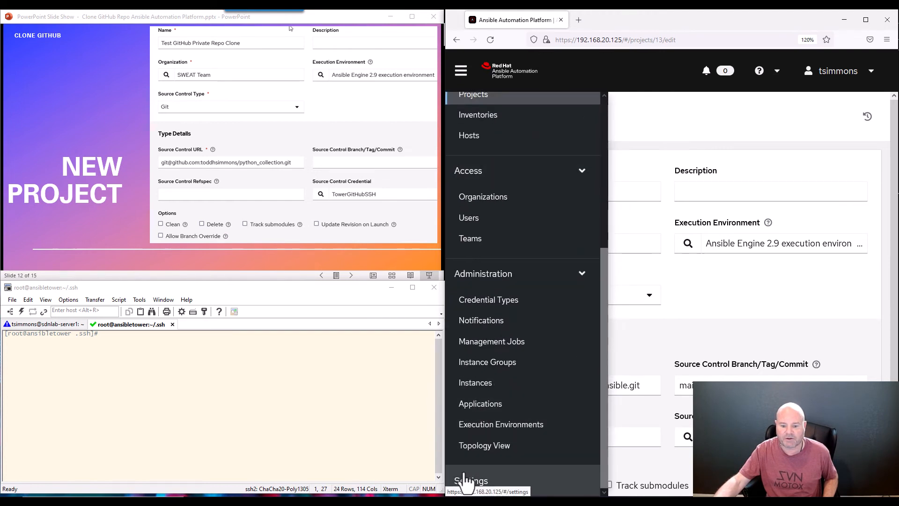
pyautogui.click(464, 481)
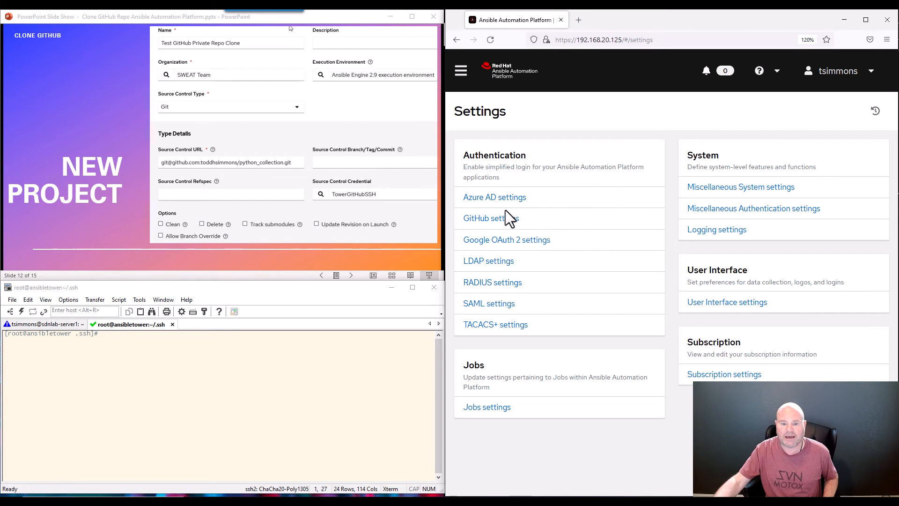
pyautogui.click(482, 412)
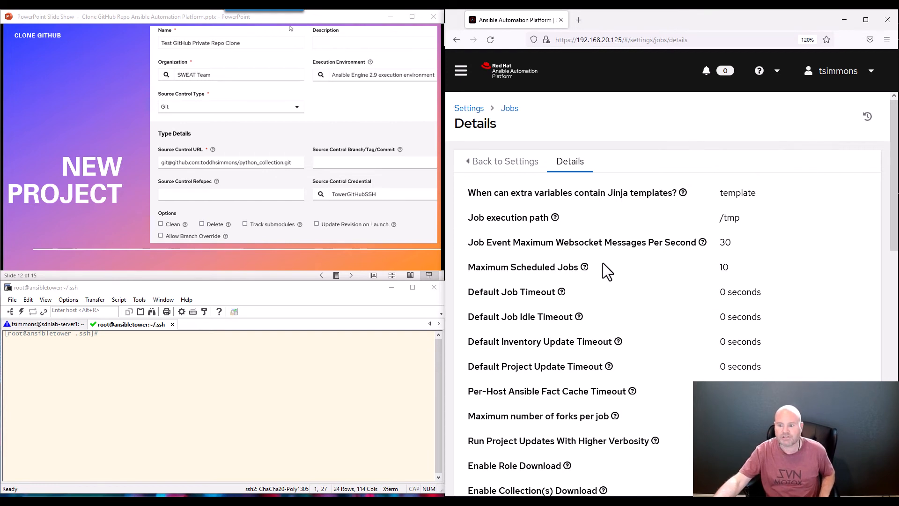
pyautogui.hotkey('ctrl', '-')
pyautogui.hotkey('ctrl', '-')
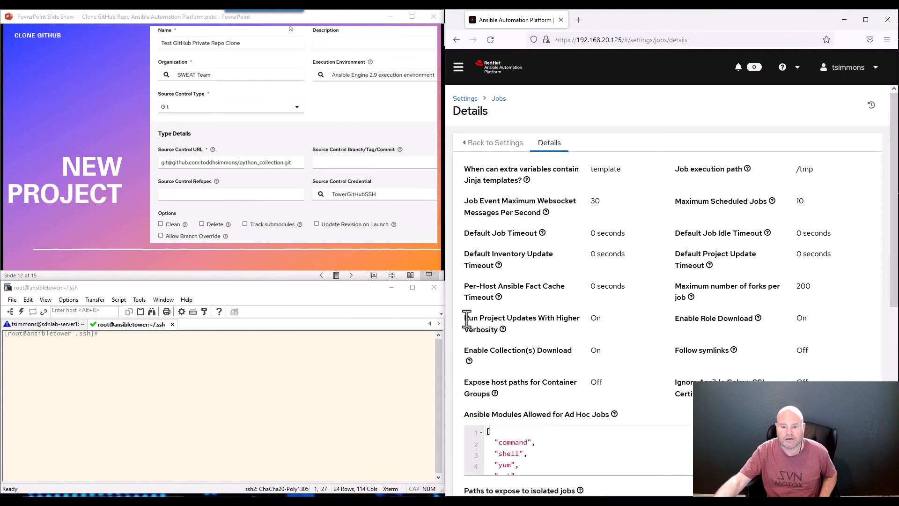
pyautogui.moveTo(465, 318); pyautogui.dragTo(557, 328)
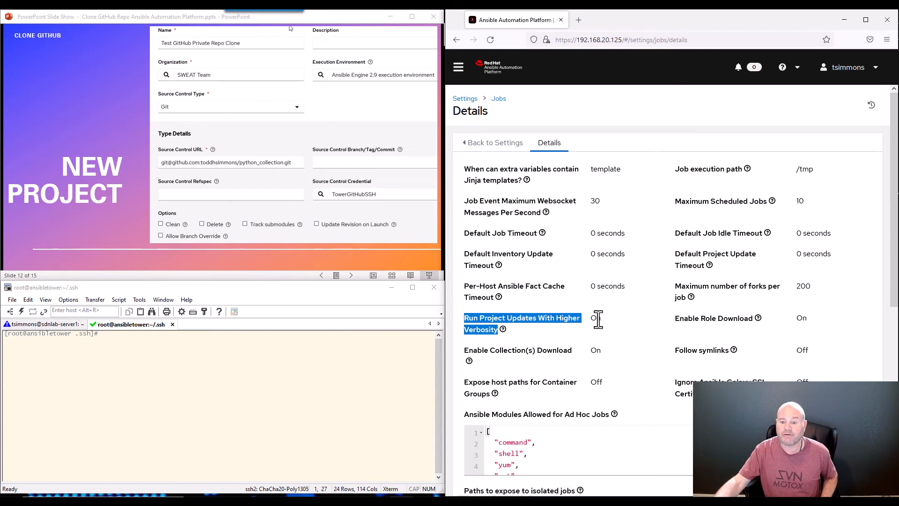
pyautogui.hotkey('ctrl', '+')
pyautogui.hotkey('ctrl', '+')
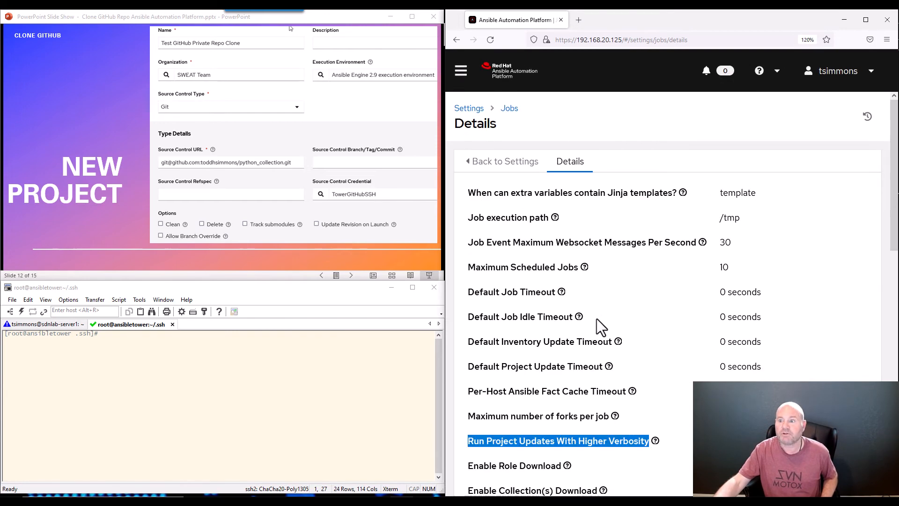
pyautogui.scroll(-5, 597, 319)
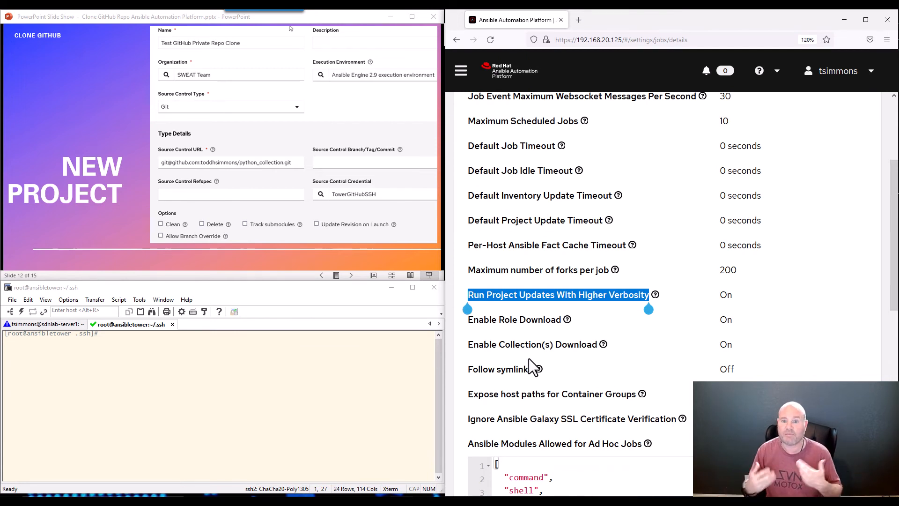
pyautogui.click(462, 75)
pyautogui.scroll(3, 476, 137)
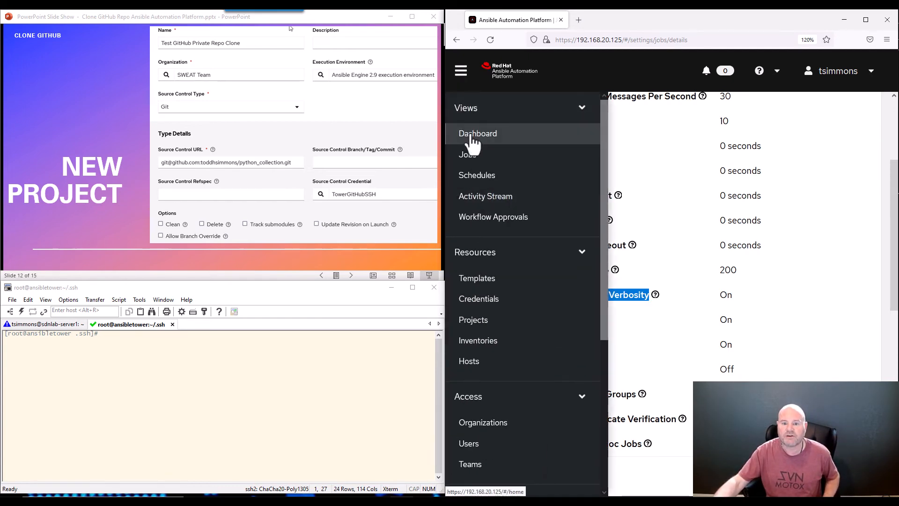
# Reopen job 631's output, select its first lines and scroll down through the sync log
pyautogui.click(469, 156)
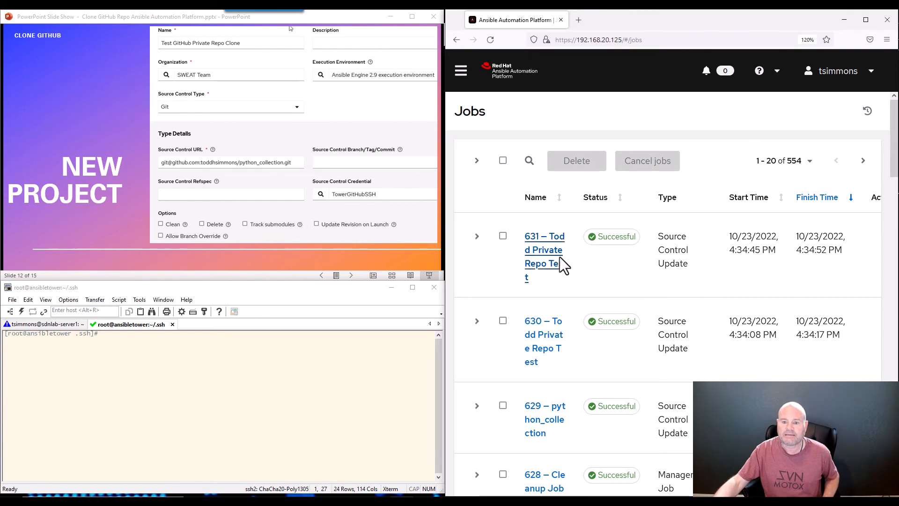
pyautogui.click(560, 257)
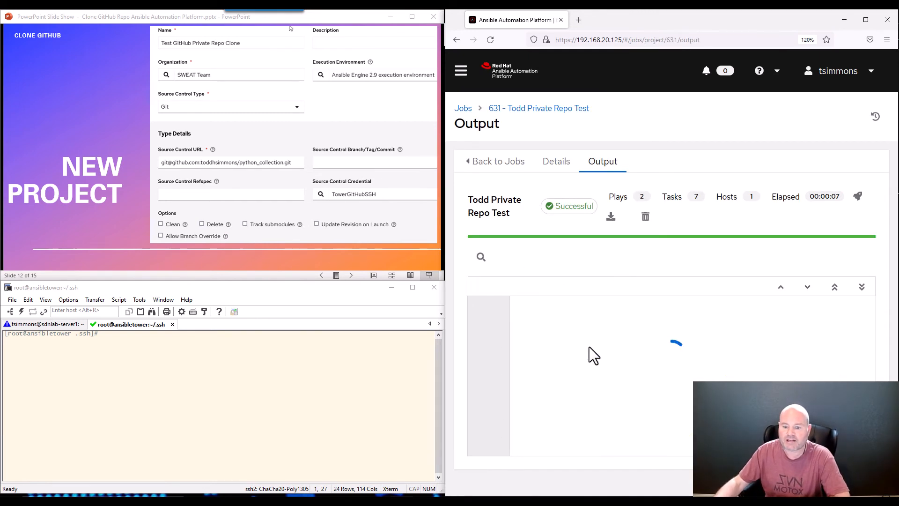
pyautogui.moveTo(519, 321); pyautogui.dragTo(693, 389)
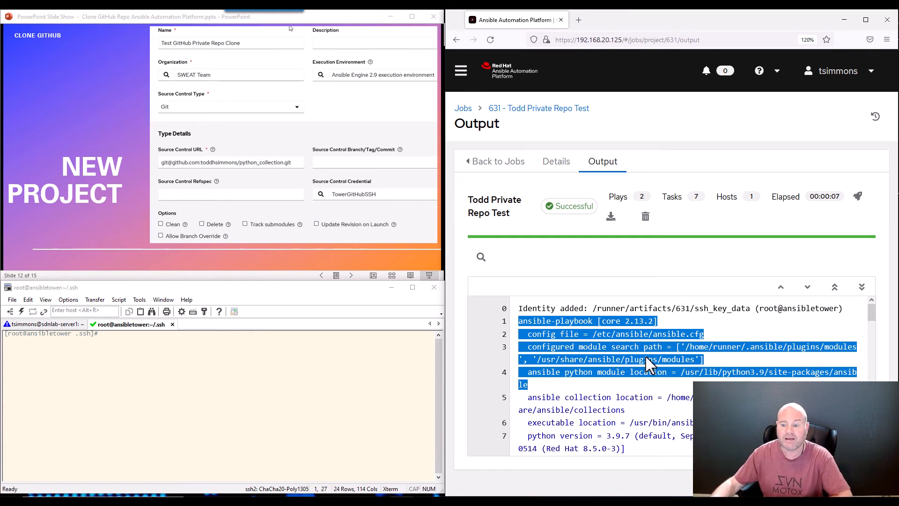
pyautogui.scroll(-3, 647, 357)
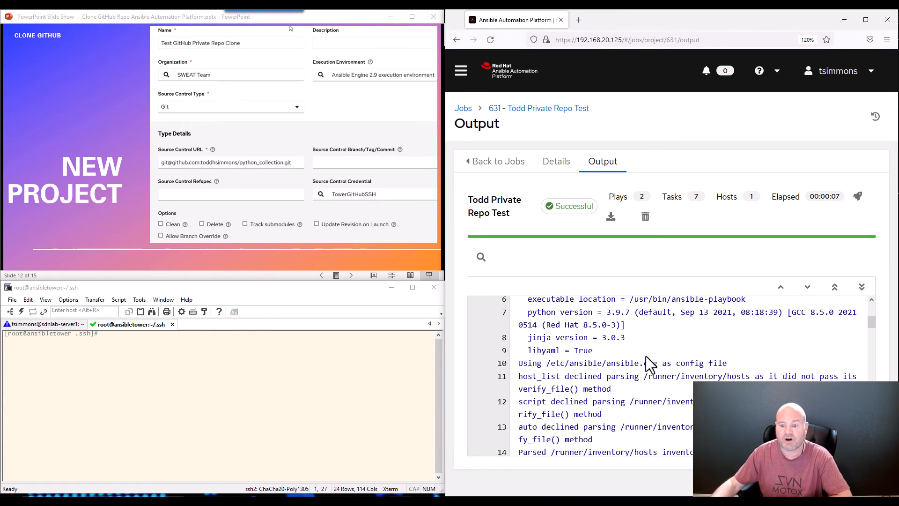
pyautogui.scroll(-4, 647, 357)
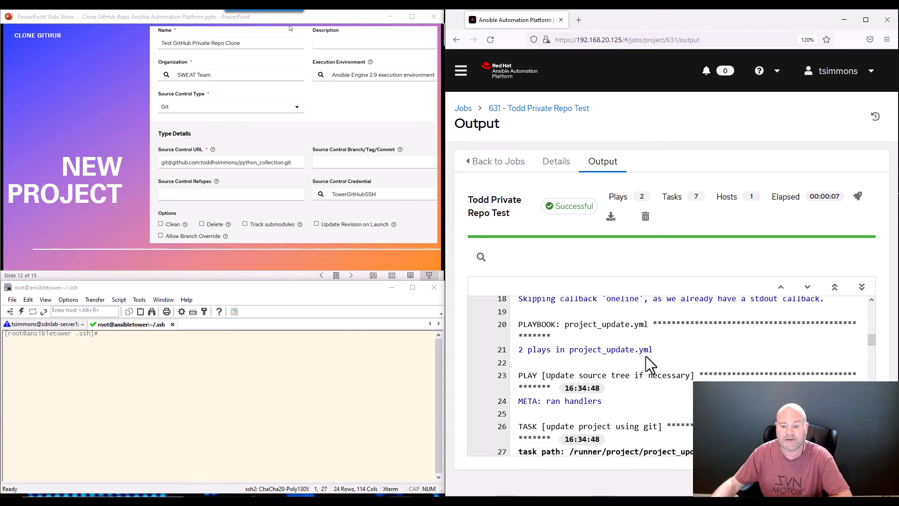
pyautogui.scroll(-1, 645, 363)
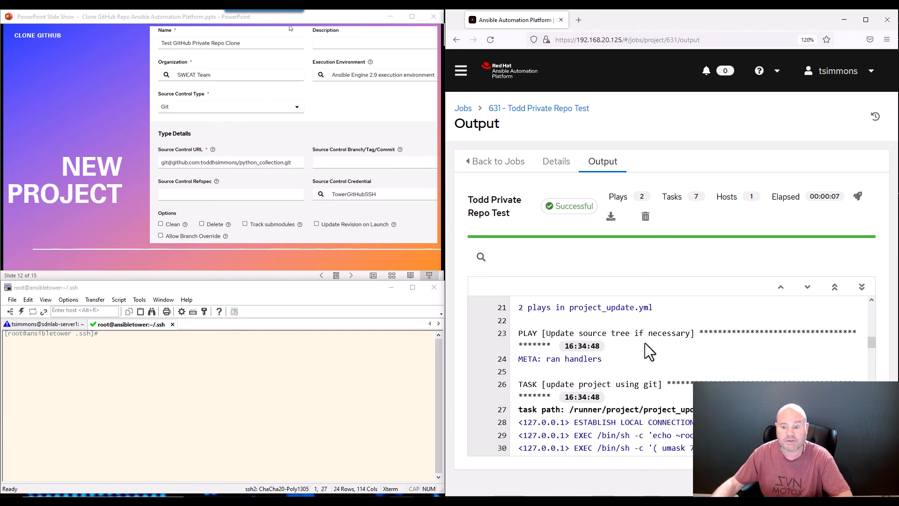
pyautogui.scroll(-3, 645, 343)
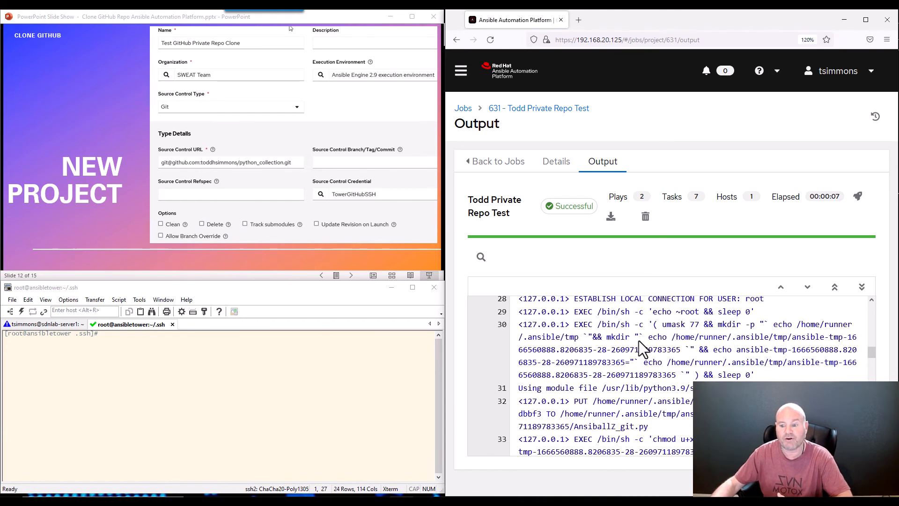
pyautogui.scroll(-3, 639, 339)
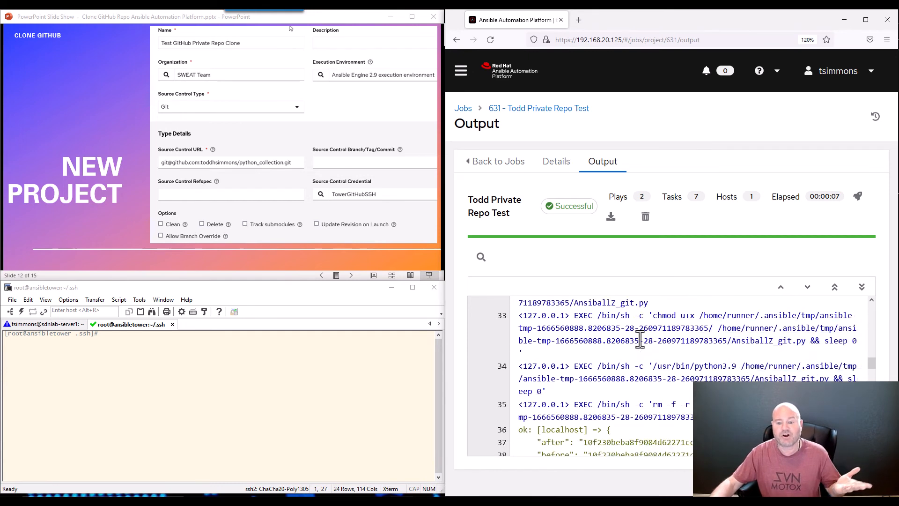
pyautogui.scroll(-3, 640, 340)
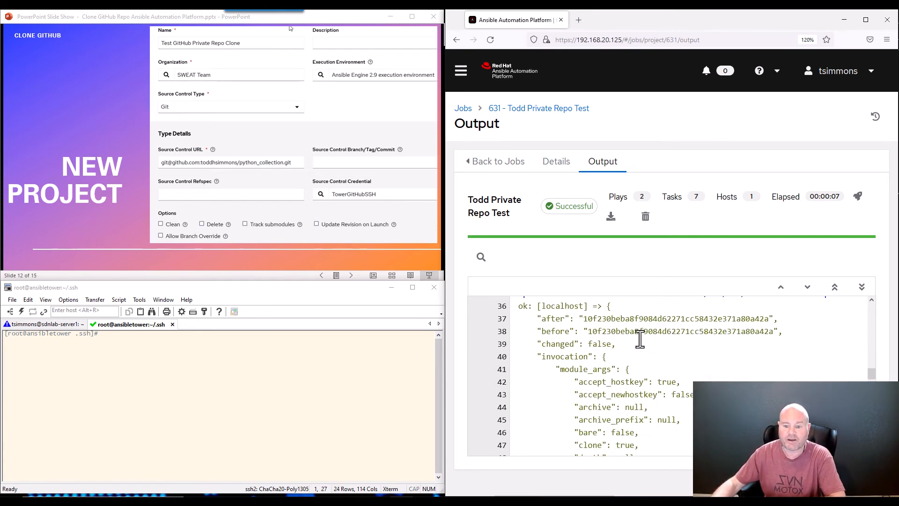
# Finish reviewing the successful Todd Private Repo Test sync output, then bring VS Code forward
pyautogui.scroll(2, 640, 340)
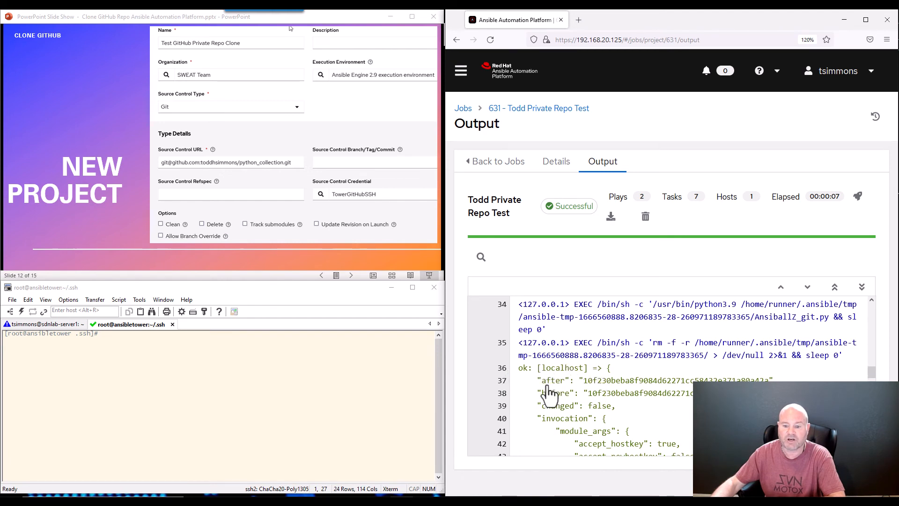
pyautogui.scroll(-2, 654, 386)
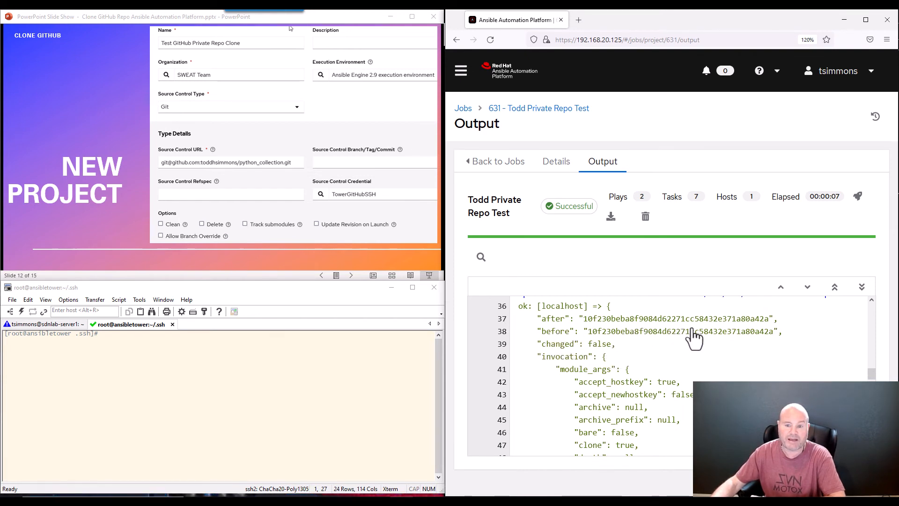
pyautogui.scroll(-2, 694, 338)
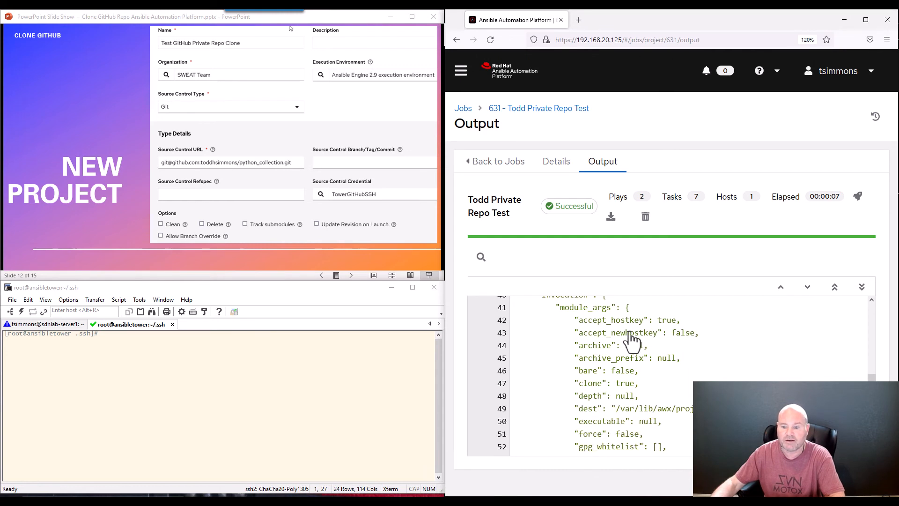
pyautogui.scroll(-3, 632, 334)
pyautogui.scroll(-8, 632, 333)
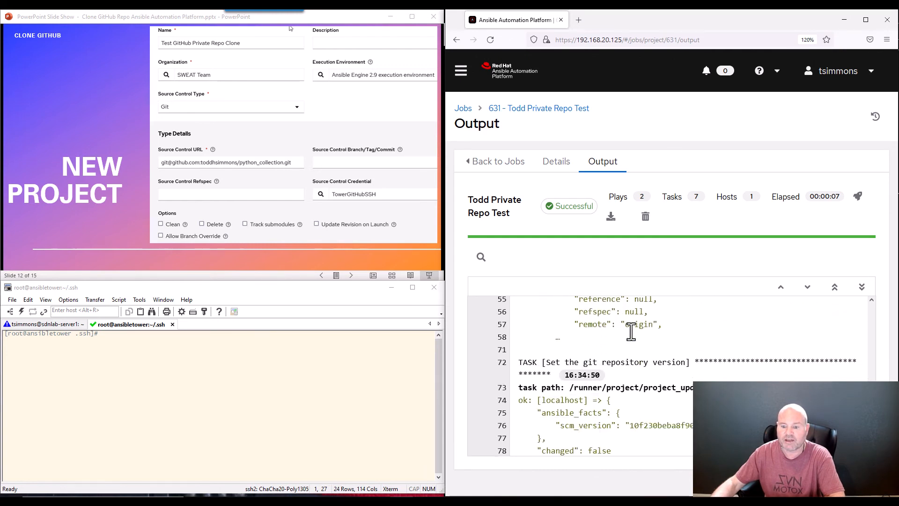
pyautogui.scroll(1, 629, 344)
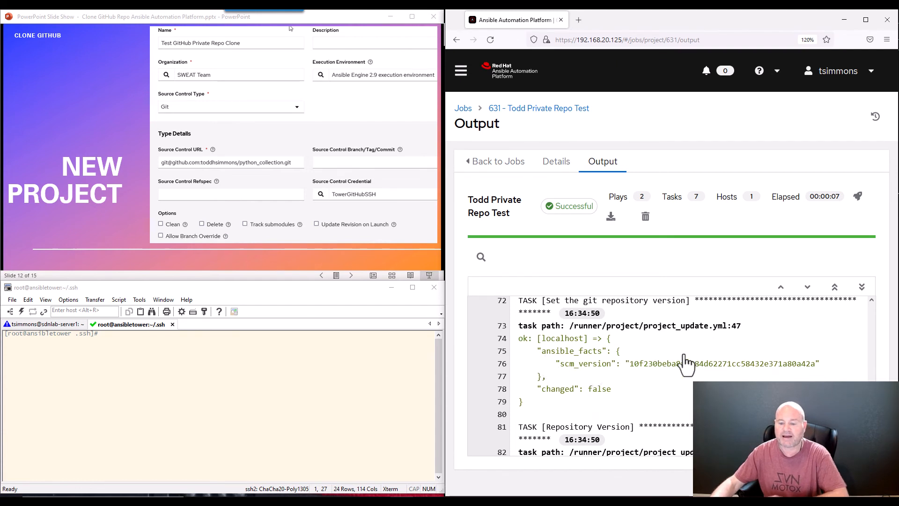
pyautogui.scroll(-1, 686, 363)
pyautogui.scroll(-6, 684, 355)
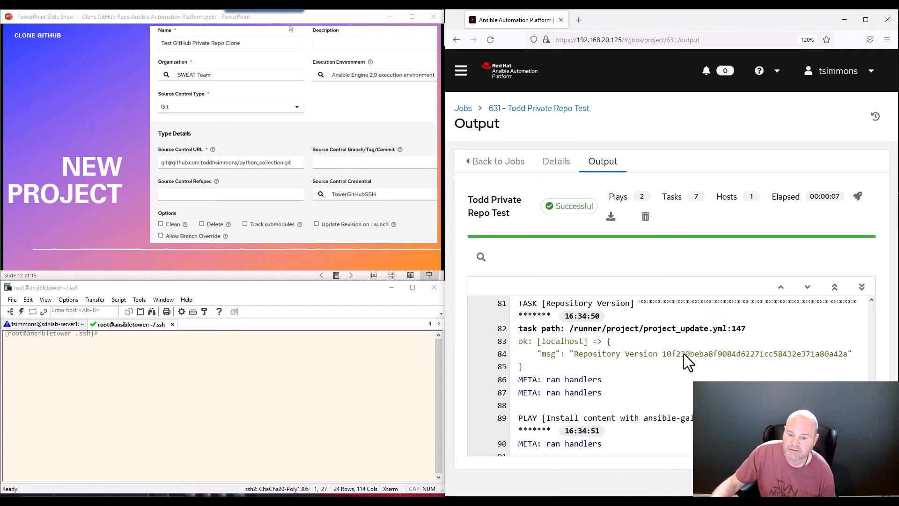
pyautogui.scroll(-3, 683, 355)
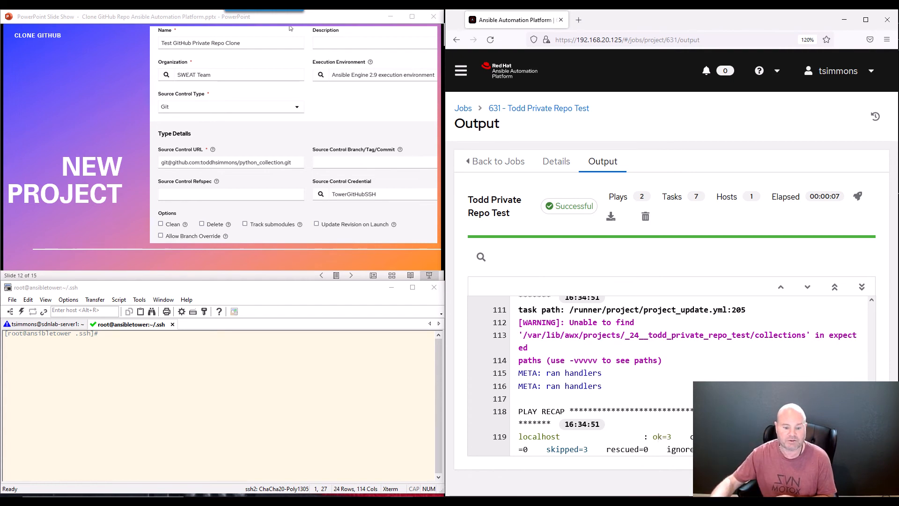
pyautogui.hotkey('alt', 'Tab')
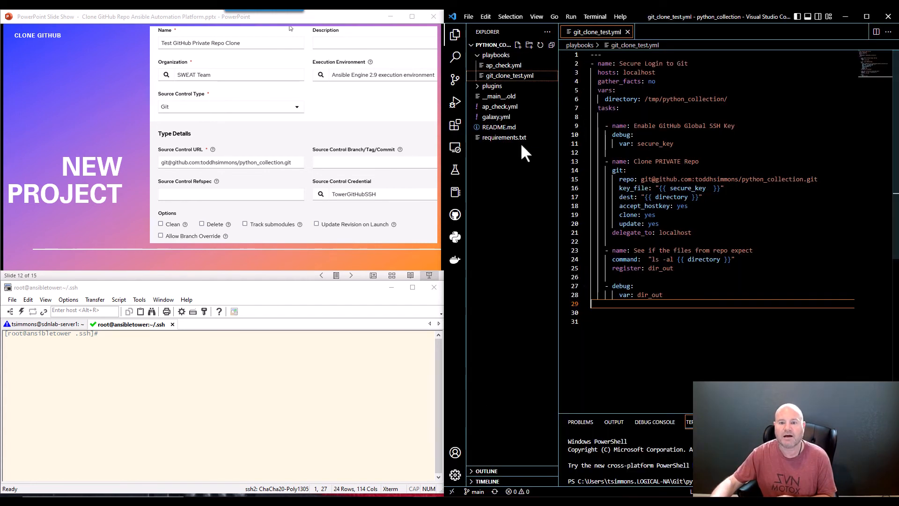
# Expand the playbooks folder in VS Code's Explorer to view git_clone_test.yml
pyautogui.click(495, 55)
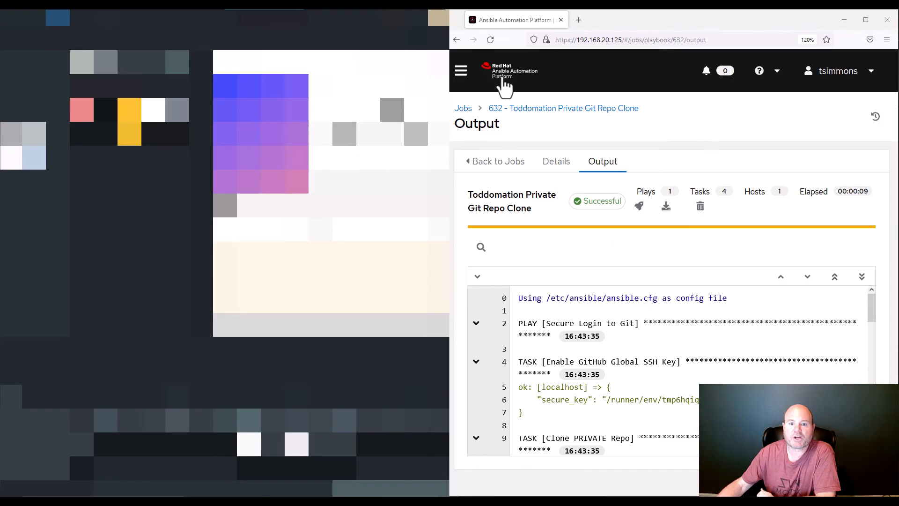
# From Templates, start a new job template and paste the name 'Toddomation Private Git Repo Clone'
pyautogui.click(462, 71)
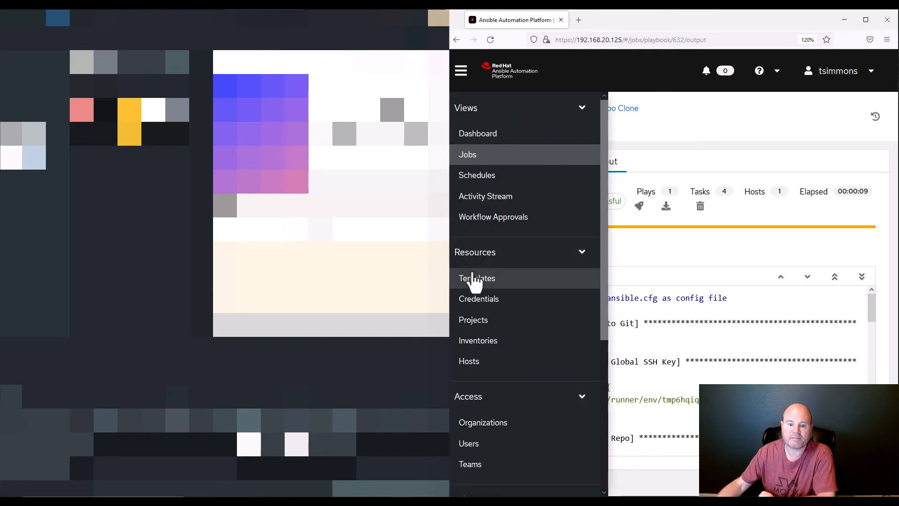
pyautogui.click(474, 280)
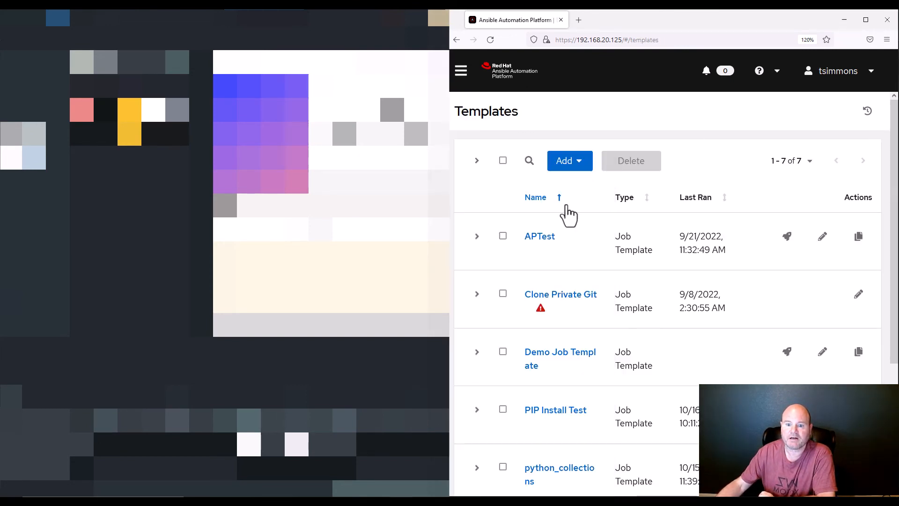
pyautogui.click(564, 162)
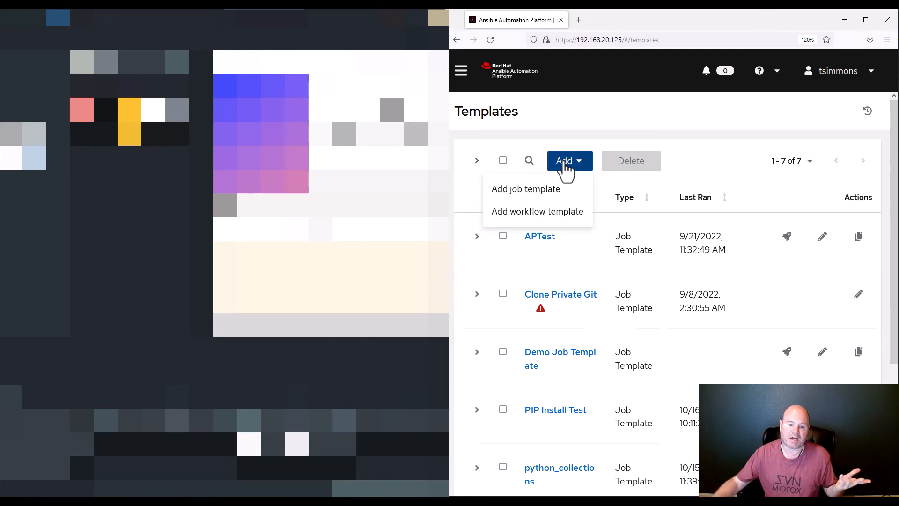
pyautogui.click(526, 188)
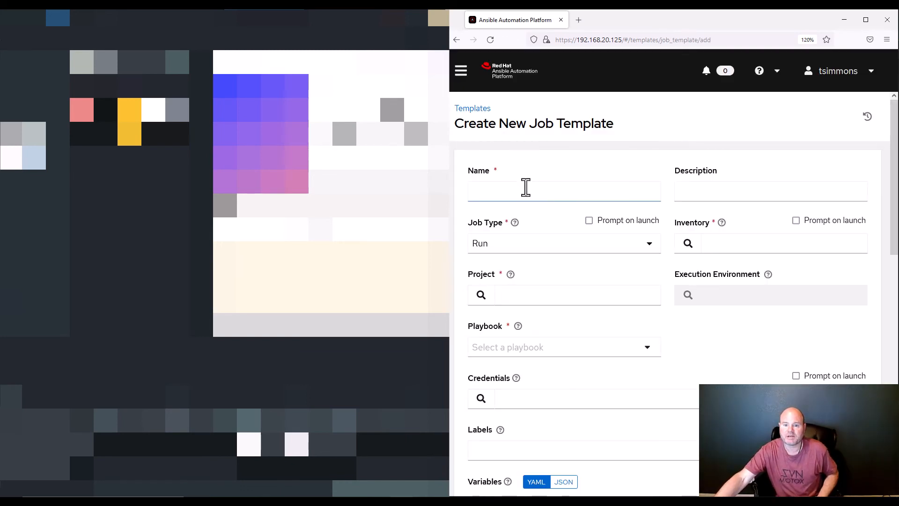
pyautogui.click(504, 193)
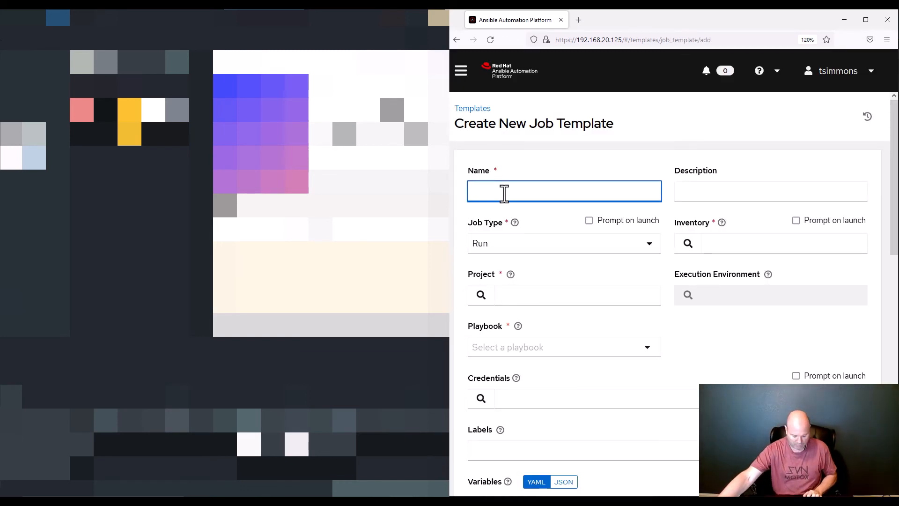
pyautogui.write('Toddomation Private Git Repo Clone')
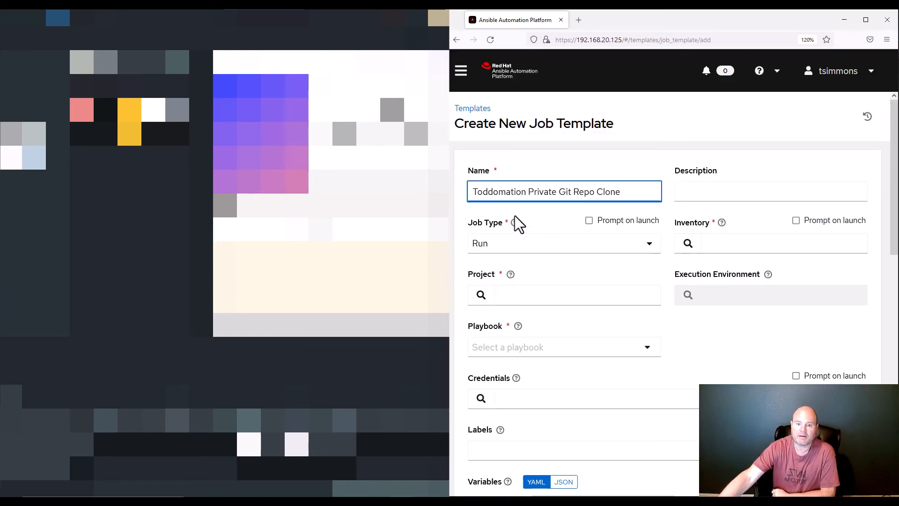
pyautogui.click(688, 197)
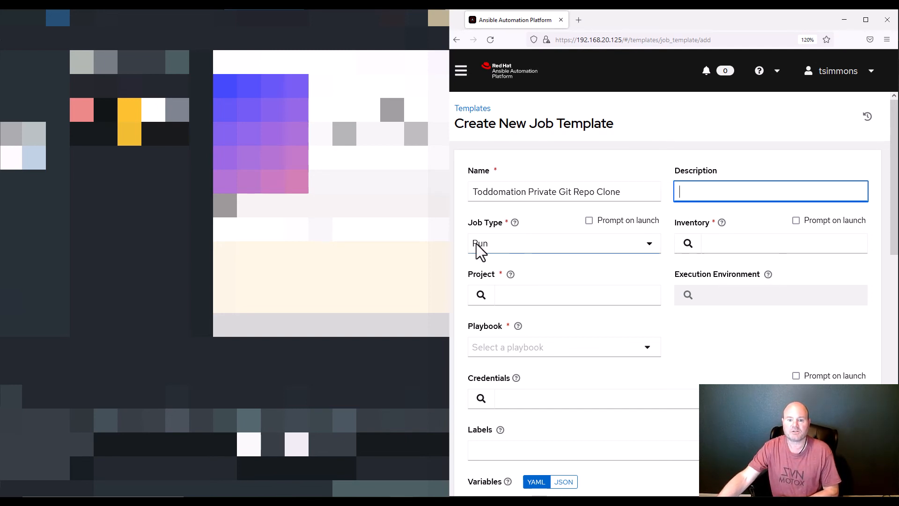
# Choose the Localhost Only inventory and the Run Playbook on GitHub Private Repo project
pyautogui.click(688, 245)
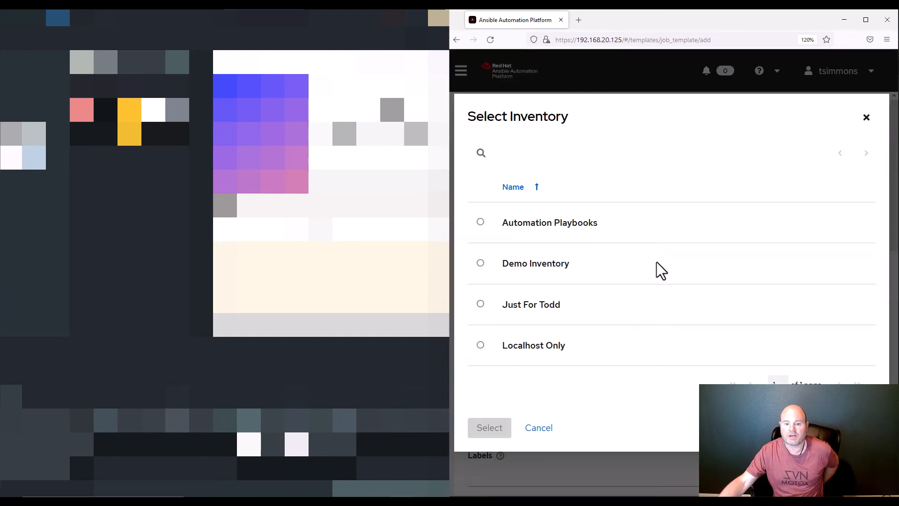
pyautogui.click(481, 345)
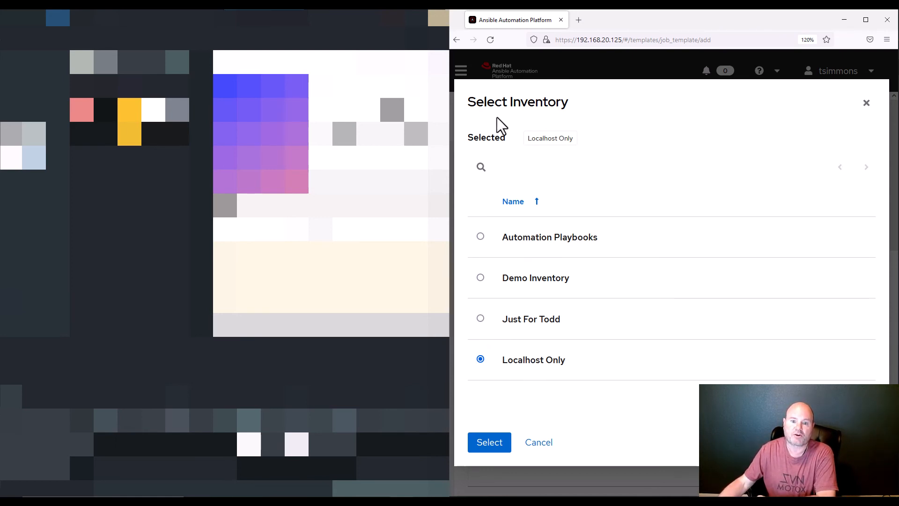
pyautogui.click(485, 447)
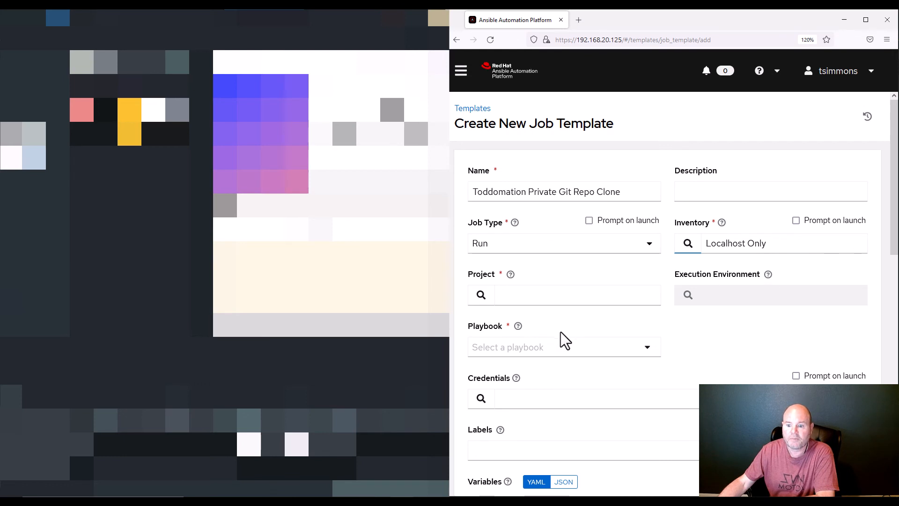
pyautogui.click(481, 295)
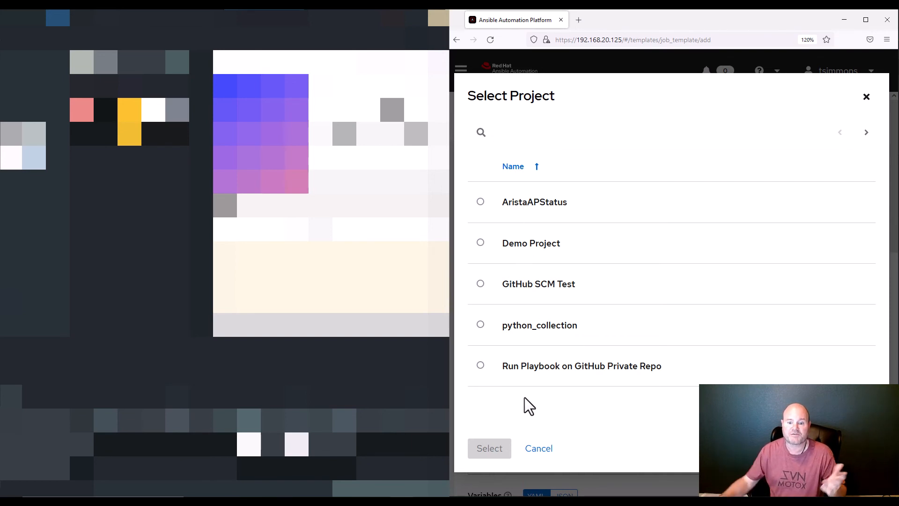
pyautogui.click(525, 368)
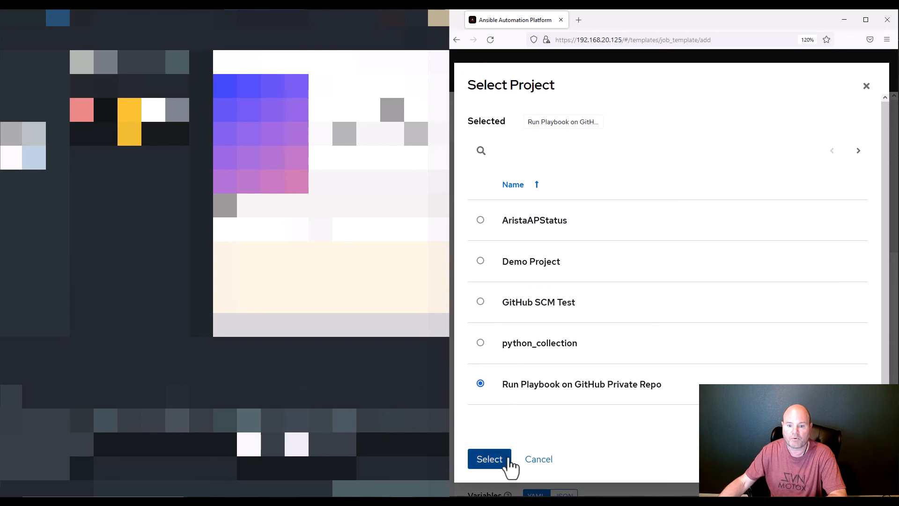
pyautogui.click(485, 463)
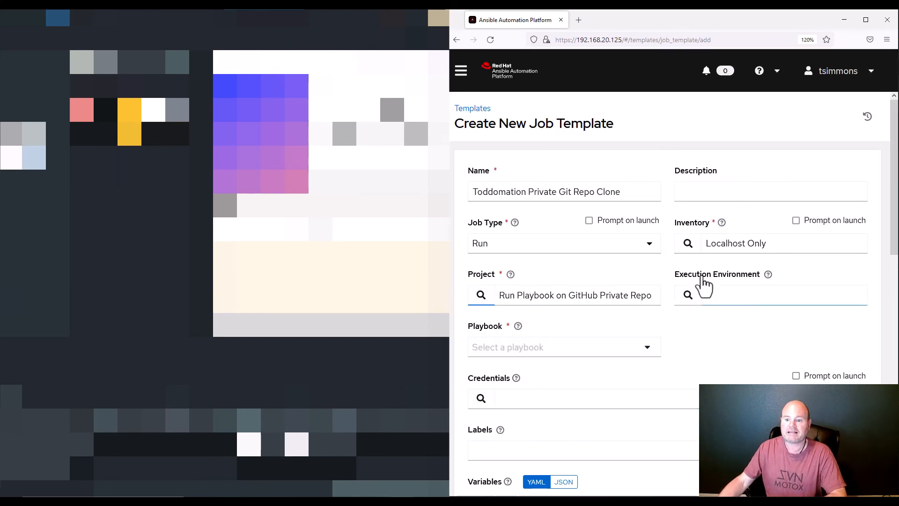
# Select Ansible Engine 2.9 as the execution environment
pyautogui.click(688, 296)
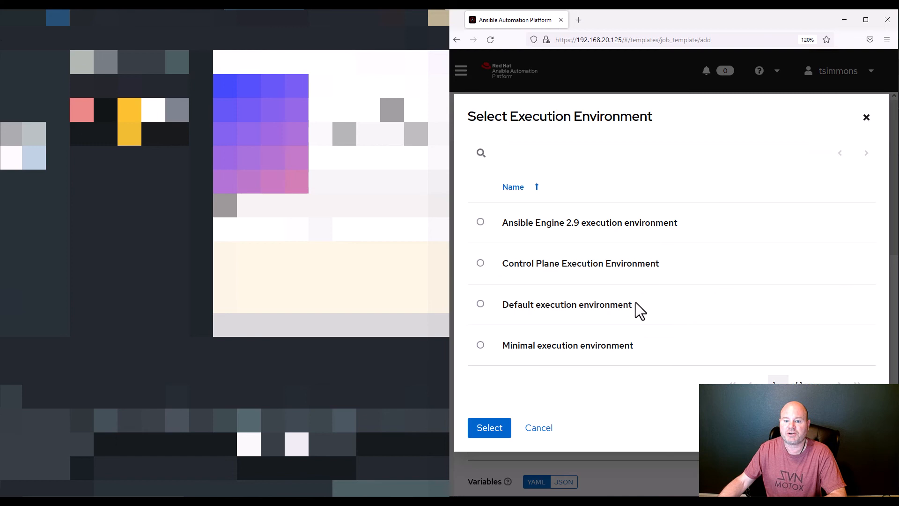
pyautogui.click(481, 222)
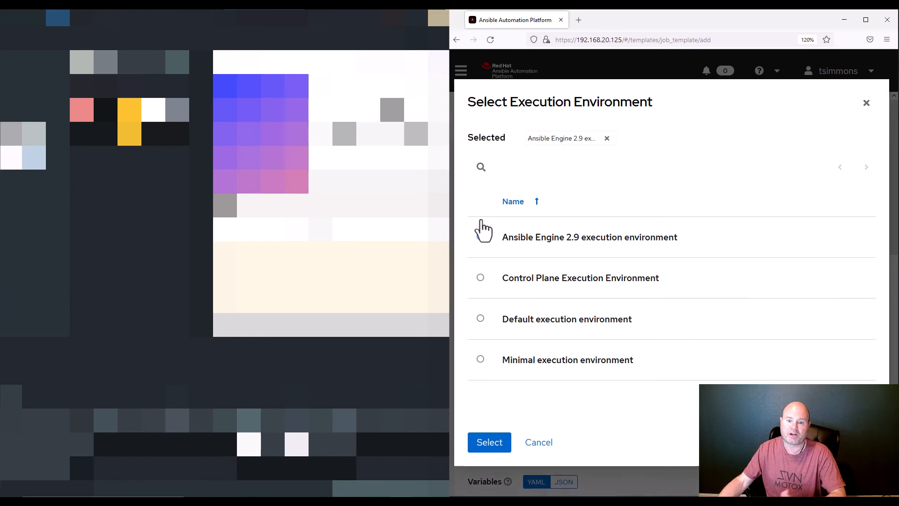
pyautogui.click(490, 450)
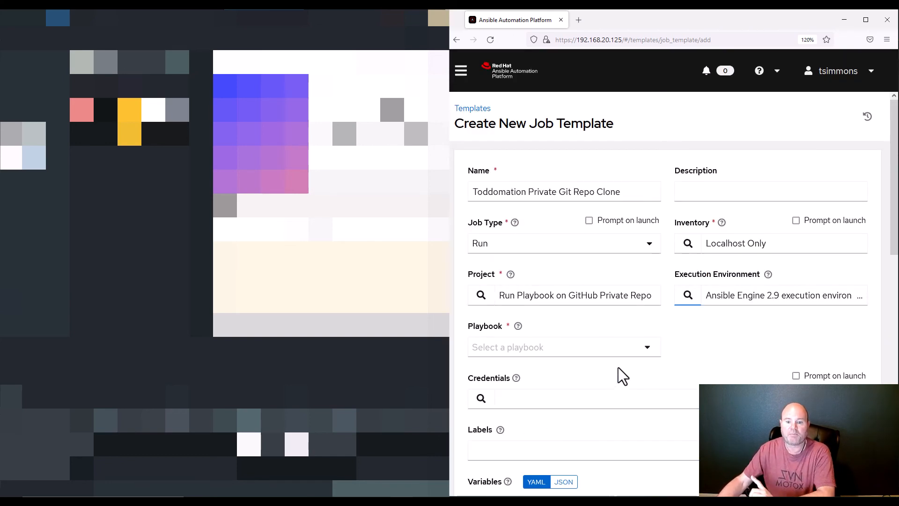
# Compare the Playbook dropdown with VS Code's playbooks folder holding ap_check.yml and git_clone_test.yml
pyautogui.click(649, 348)
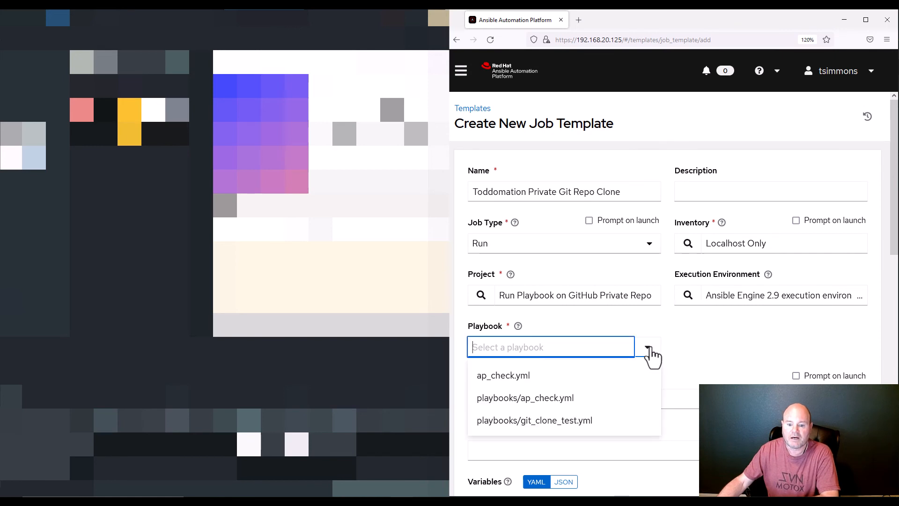
pyautogui.click(704, 328)
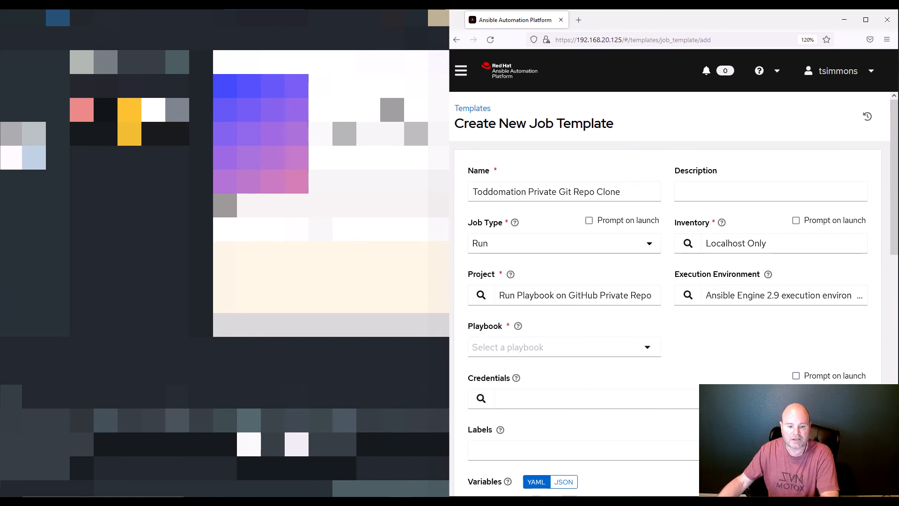
pyautogui.hotkey('alt', 'Tab')
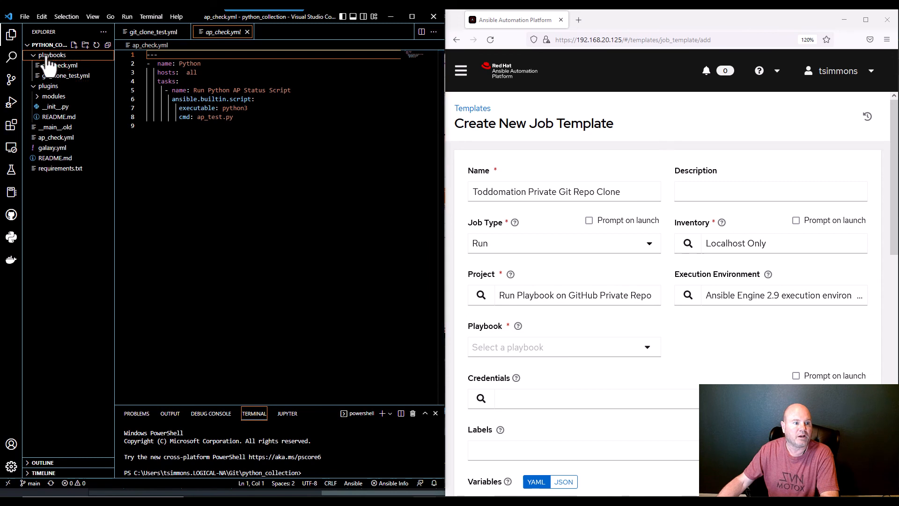
pyautogui.click(48, 57)
pyautogui.click(48, 57)
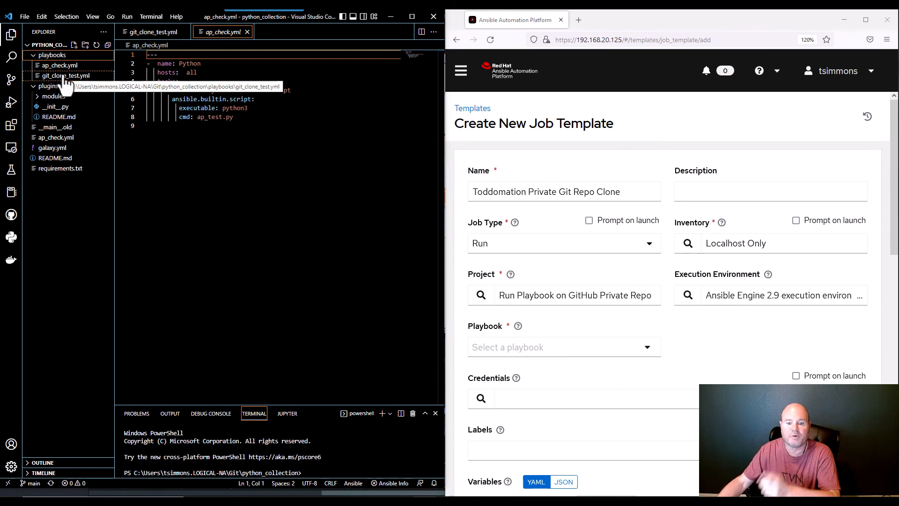
pyautogui.click(48, 138)
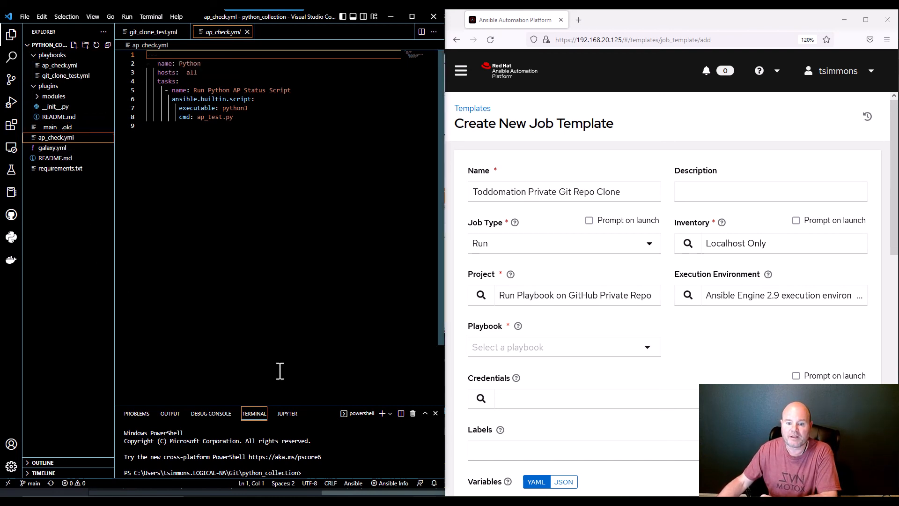
pyautogui.click(646, 354)
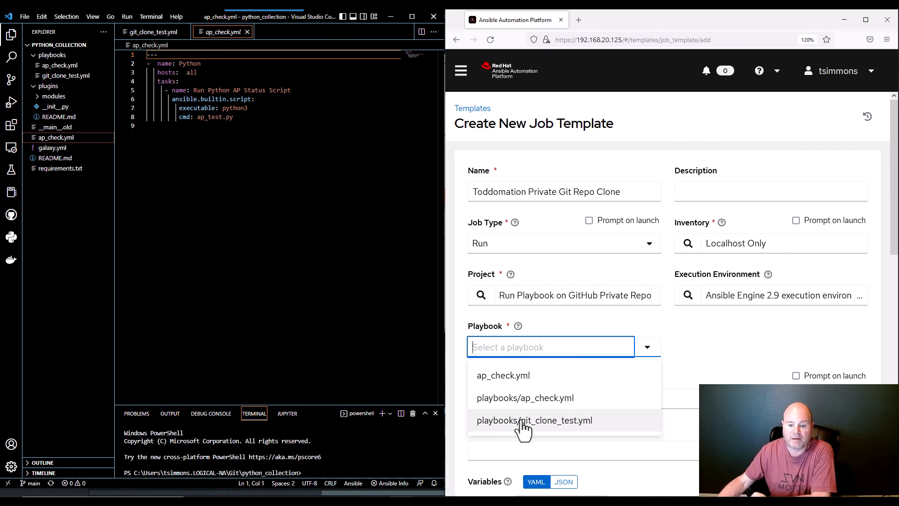
# Use playbook playbooks/git_clone_test.yml and attach the GitHub credential from Private Repo Login
pyautogui.click(521, 424)
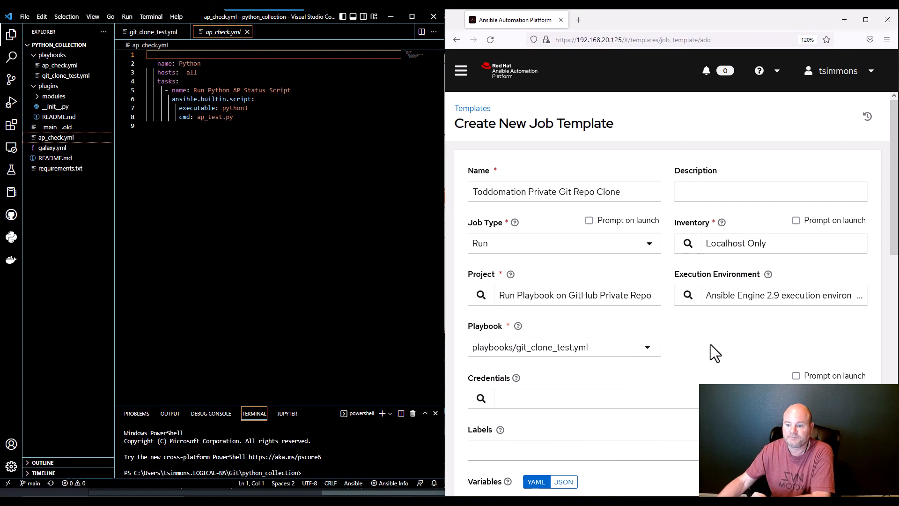
pyautogui.scroll(-2, 710, 344)
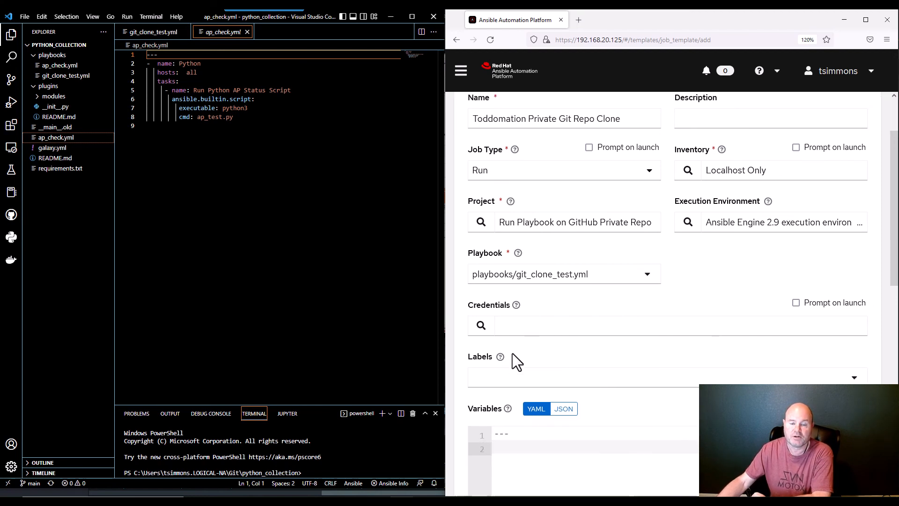
pyautogui.click(481, 327)
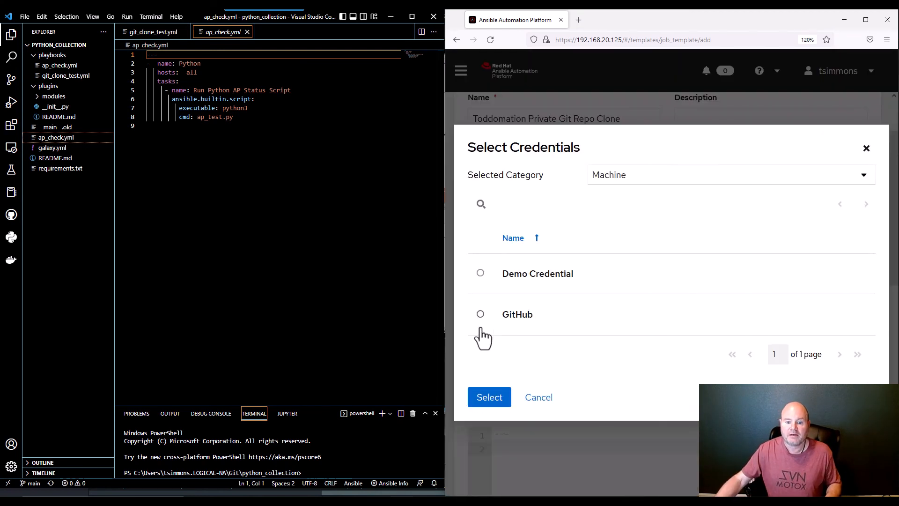
pyautogui.click(864, 177)
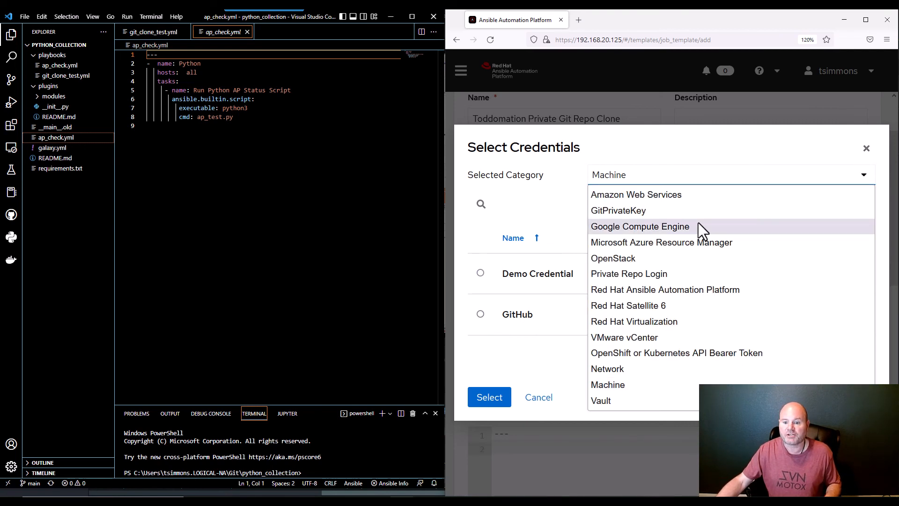
pyautogui.click(611, 276)
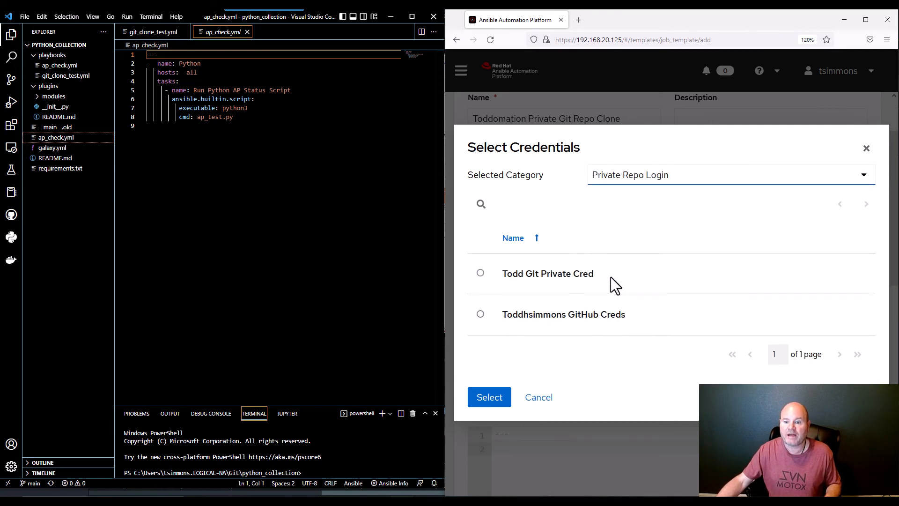
pyautogui.click(480, 314)
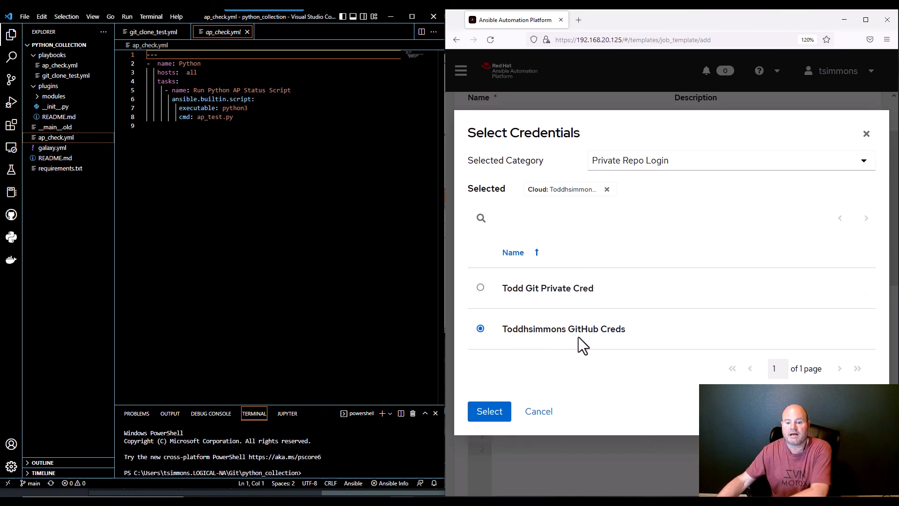
pyautogui.click(479, 411)
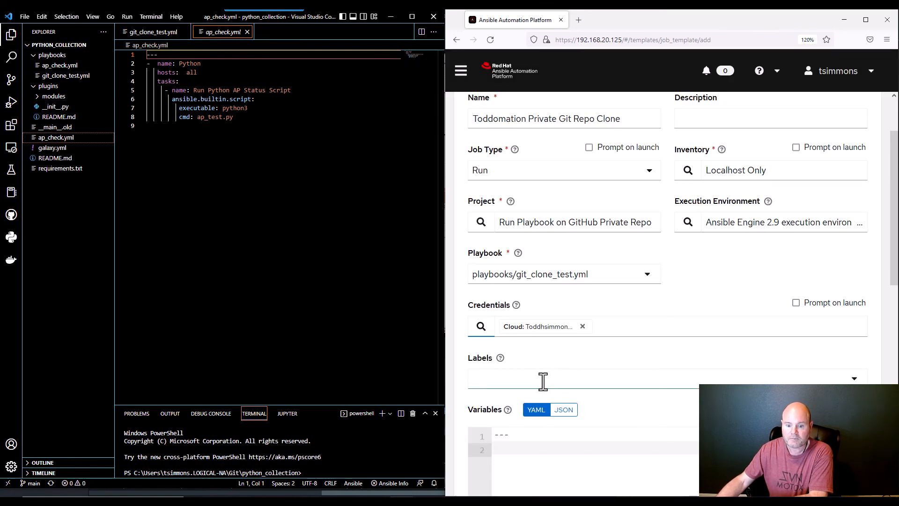
# Scroll down the template form and choose Verbosity 1 (Verbose)
pyautogui.scroll(-5, 543, 382)
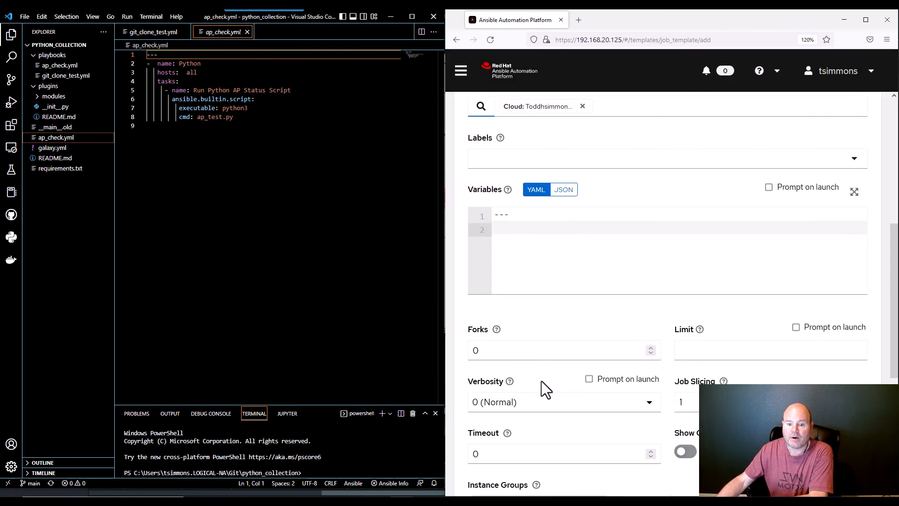
pyautogui.scroll(-2, 541, 381)
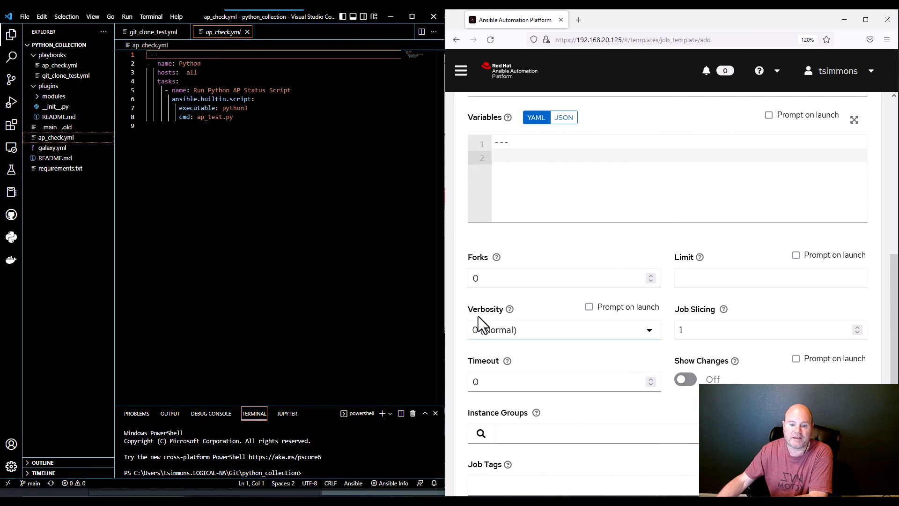
pyautogui.click(649, 330)
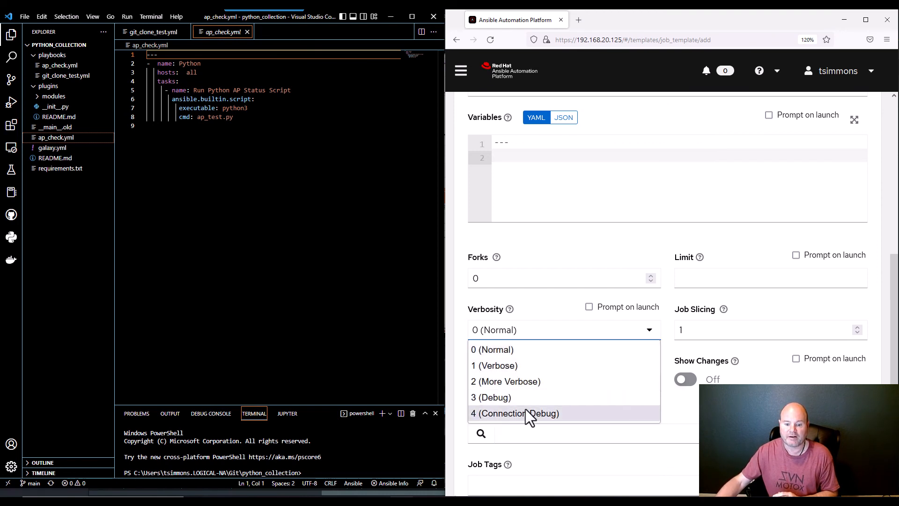
pyautogui.click(493, 367)
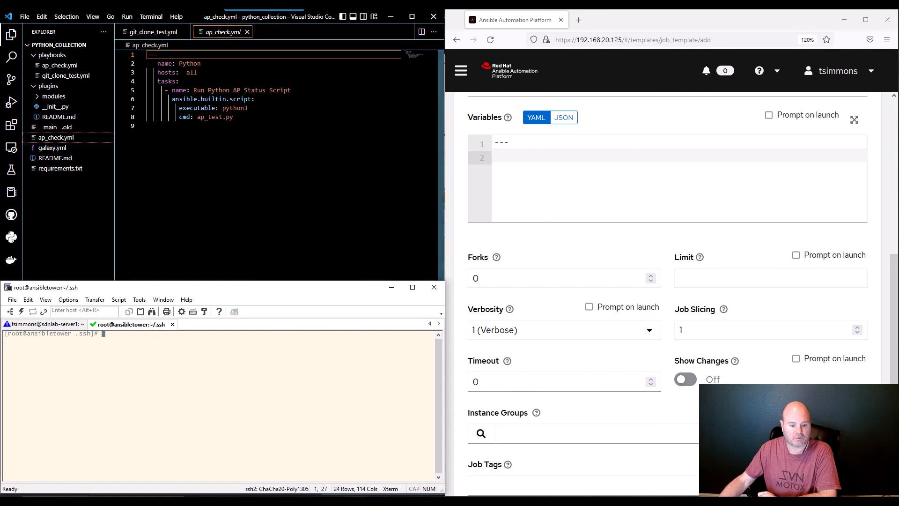
# Check the presentation slide, enable Privilege Escalation, and save the new job template
pyautogui.hotkey('alt', 'Tab')
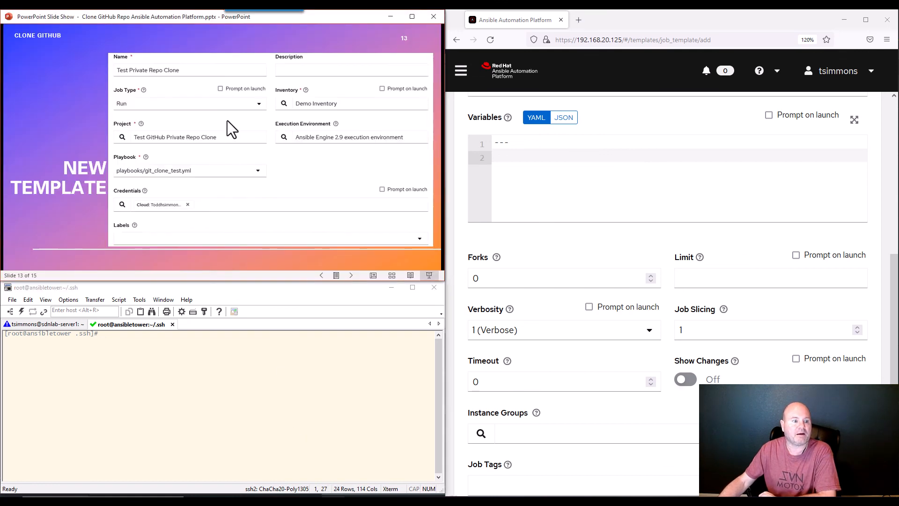
pyautogui.scroll(8, 664, 273)
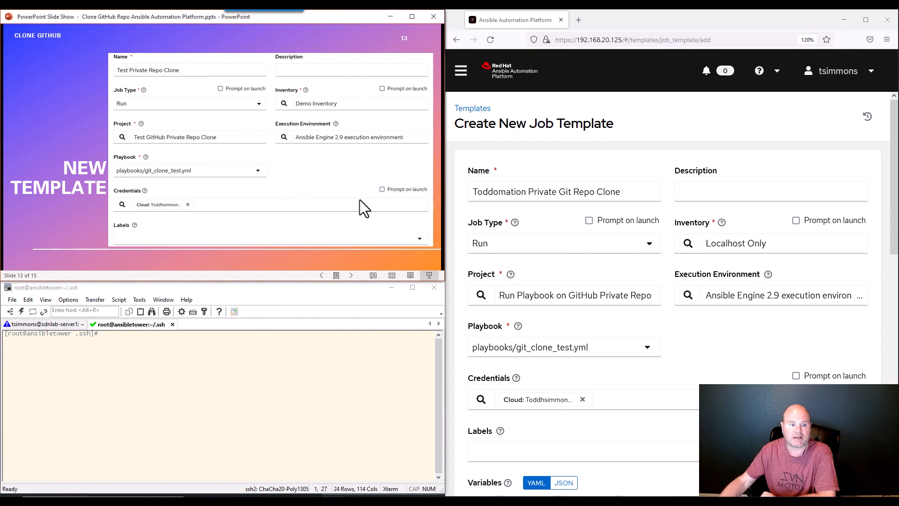
pyautogui.scroll(-6, 689, 221)
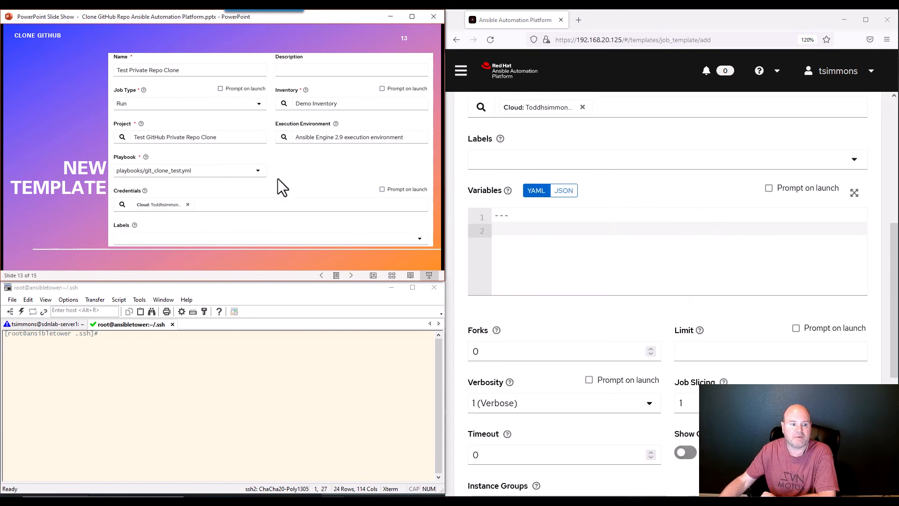
pyautogui.click(278, 188)
pyautogui.scroll(-5, 663, 294)
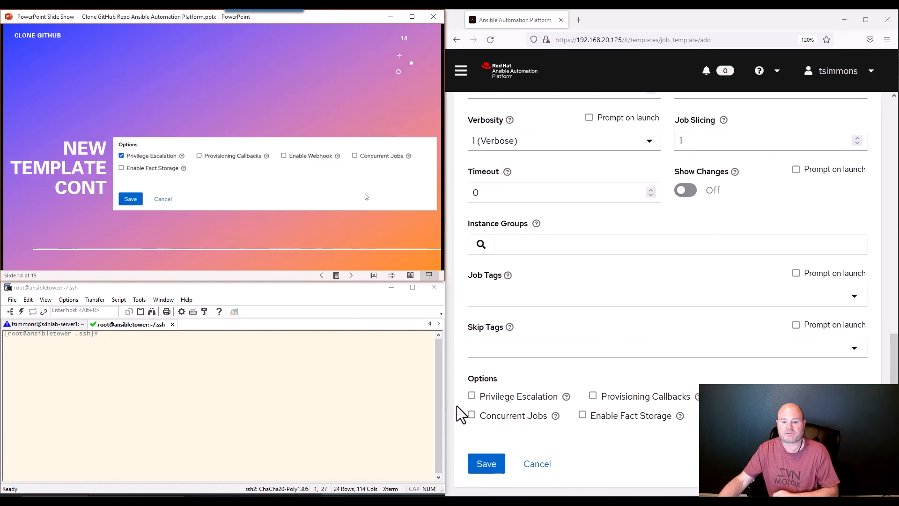
pyautogui.click(472, 398)
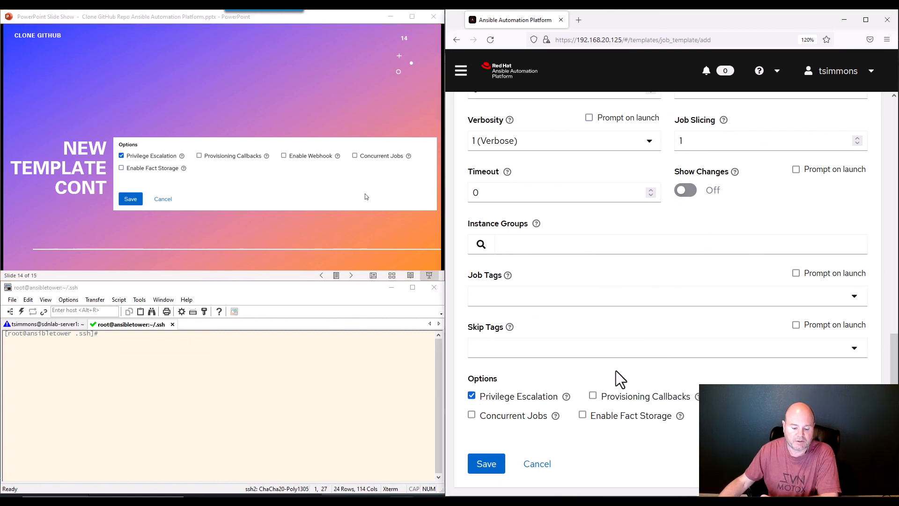
pyautogui.click(491, 472)
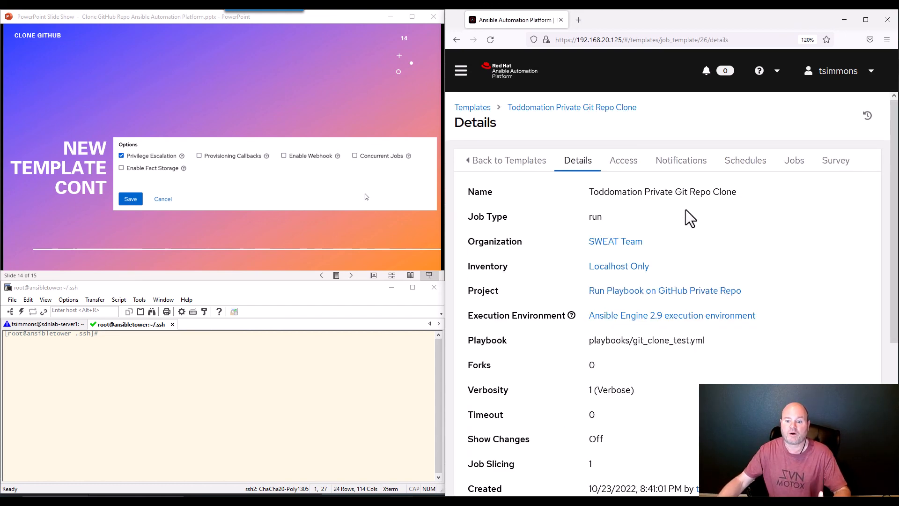
# Return to the Templates list and scroll to the Toddomation Private Git Repo Clone row
pyautogui.scroll(-5, 688, 216)
pyautogui.scroll(5, 691, 218)
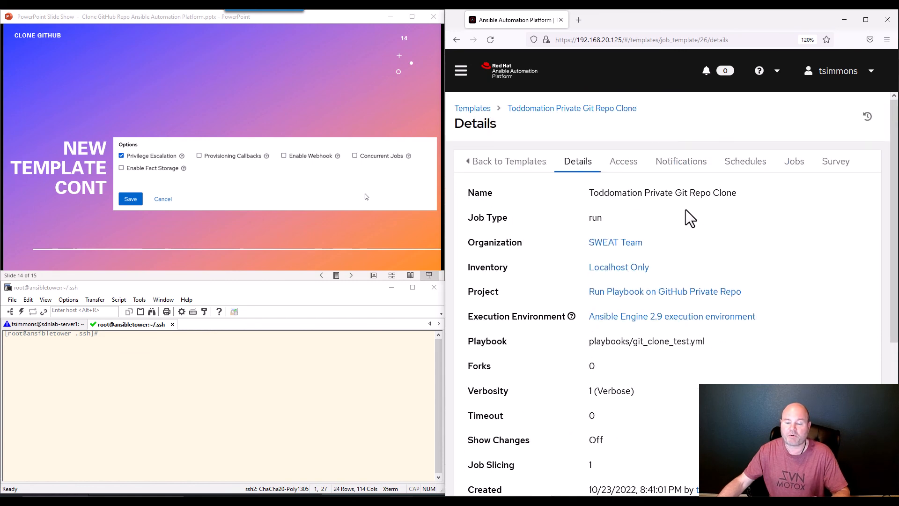
pyautogui.click(487, 109)
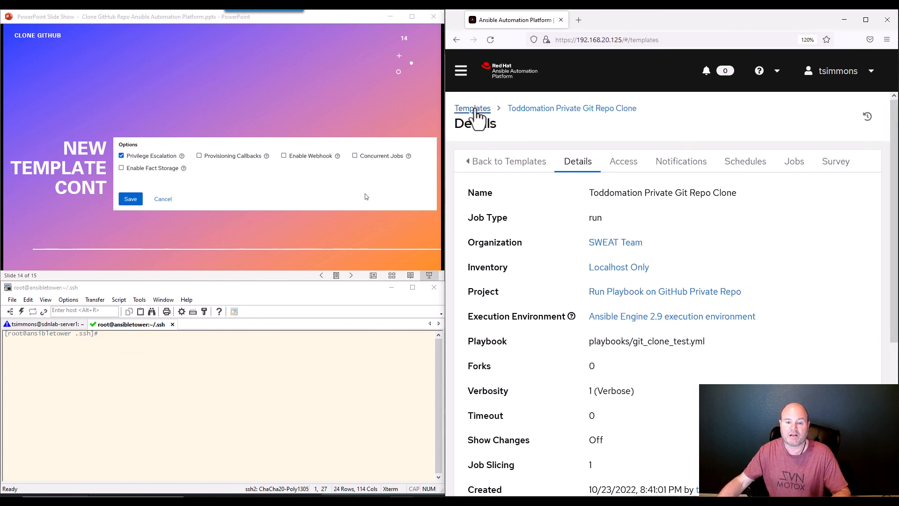
pyautogui.scroll(-3, 600, 243)
pyautogui.scroll(3, 603, 245)
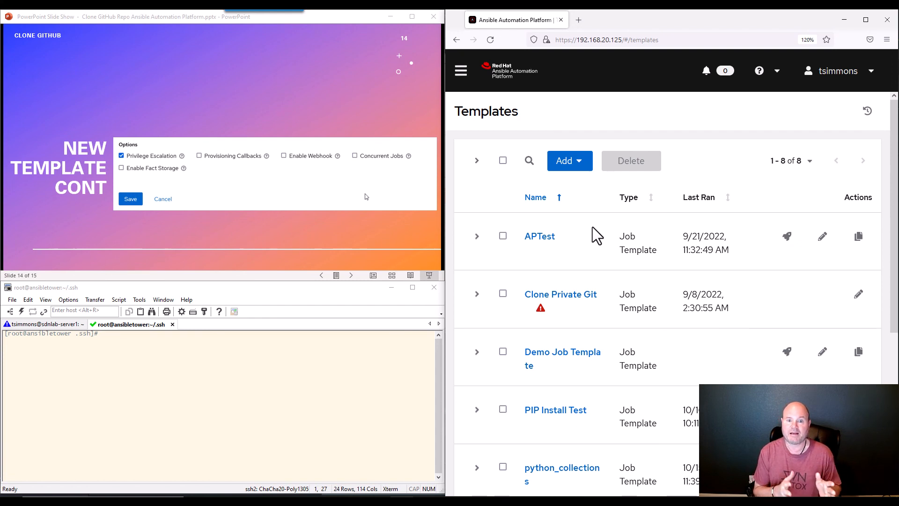
pyautogui.scroll(-5, 646, 249)
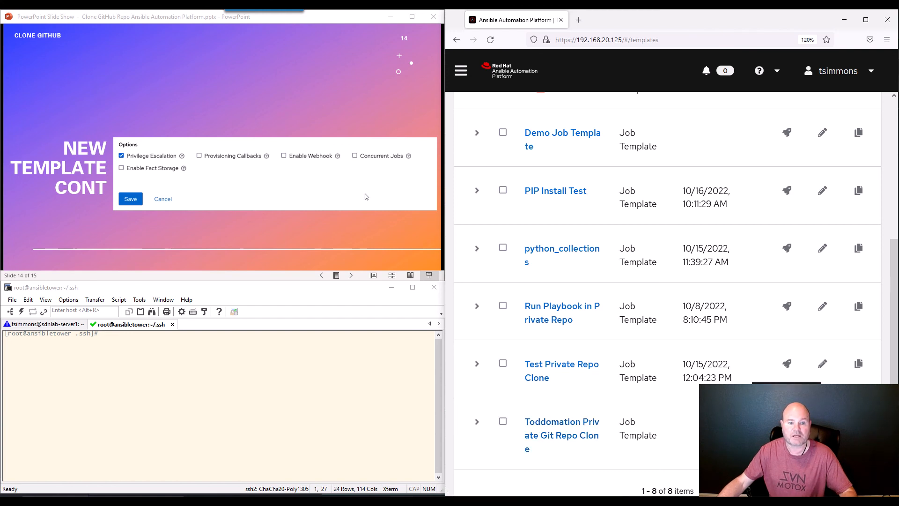
# Launch the Toddomation Private Git Repo Clone template to run job 633
pyautogui.click(788, 421)
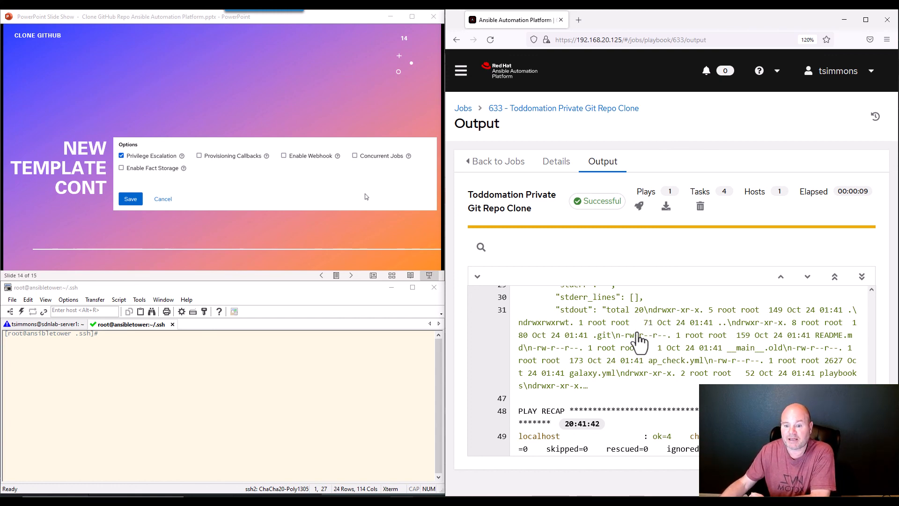
pyautogui.scroll(10, 639, 341)
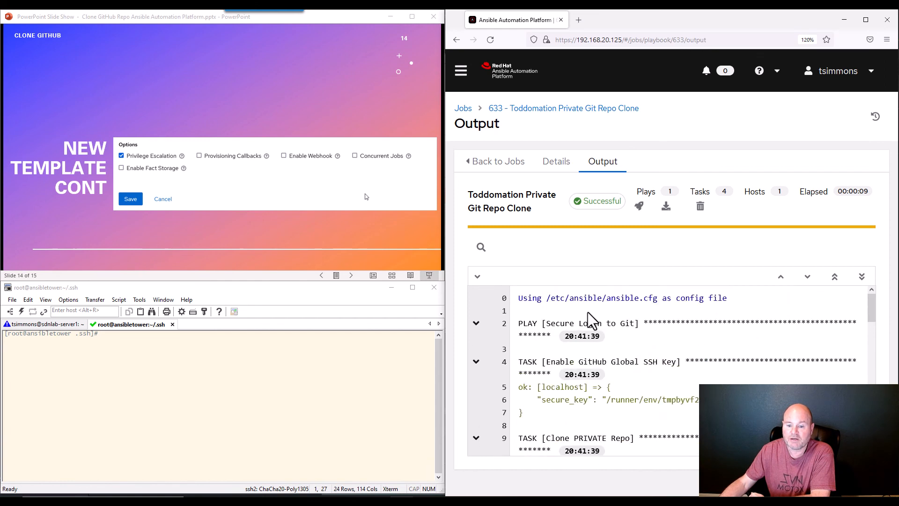
pyautogui.scroll(-3, 665, 321)
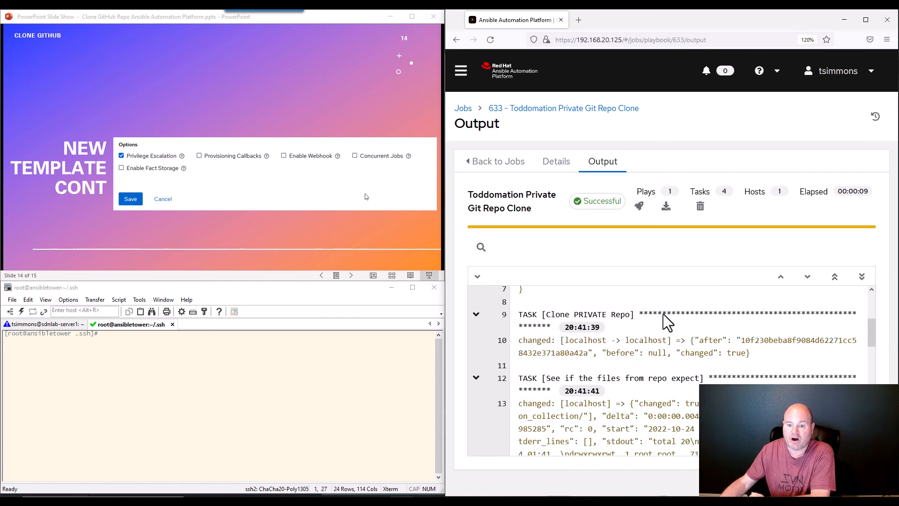
pyautogui.scroll(3, 667, 322)
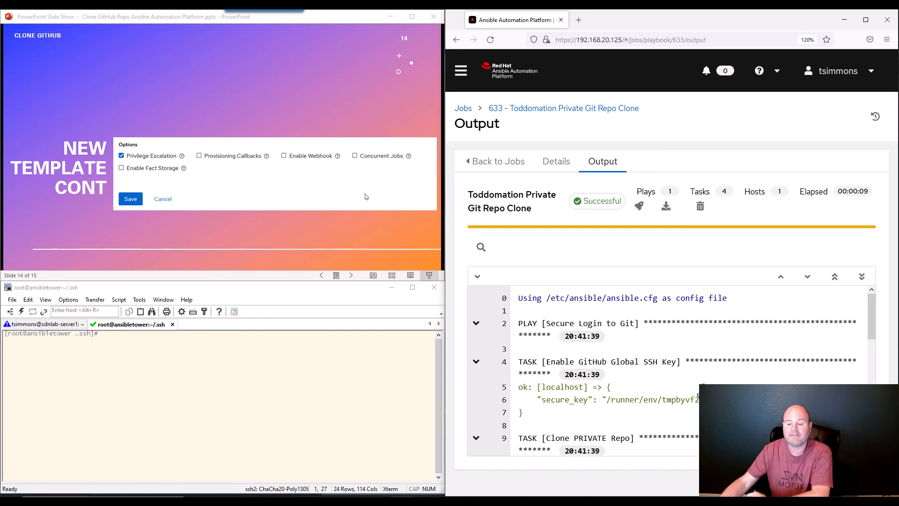
pyautogui.scroll(-2, 686, 410)
pyautogui.scroll(-2, 558, 325)
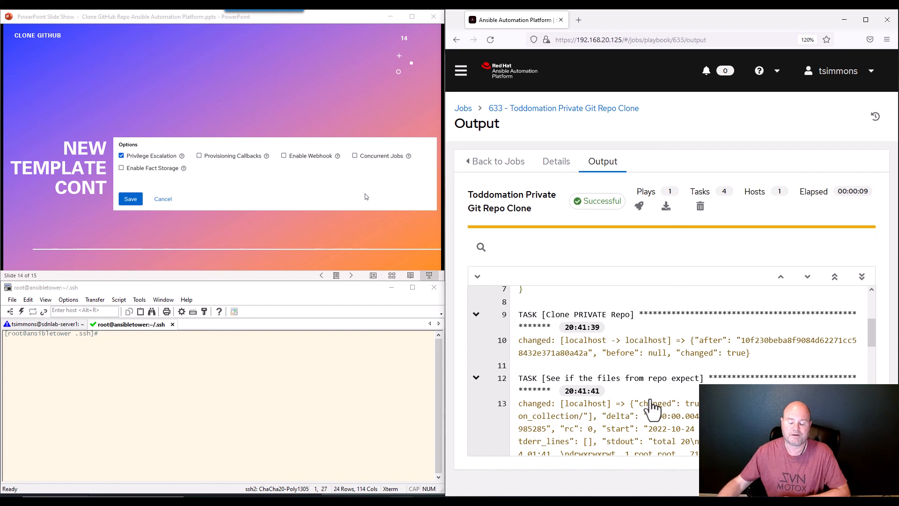
pyautogui.scroll(-2, 707, 374)
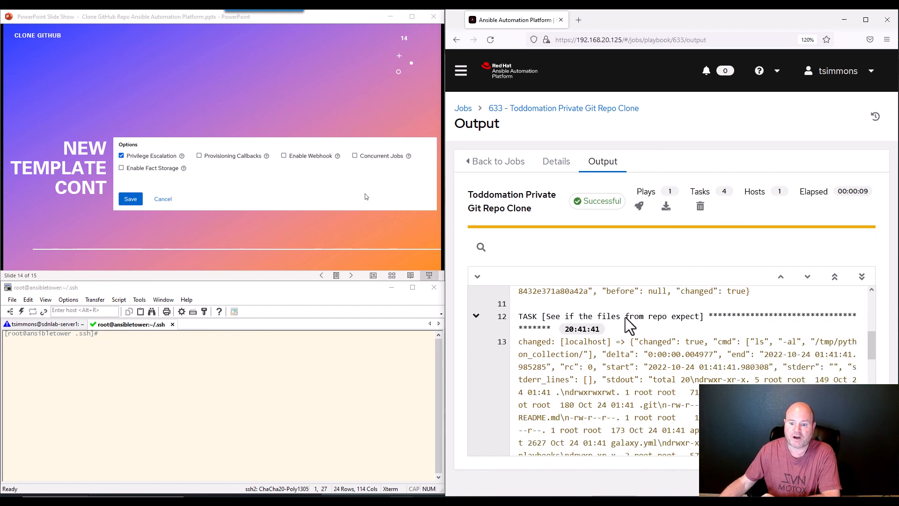
pyautogui.scroll(-4, 664, 335)
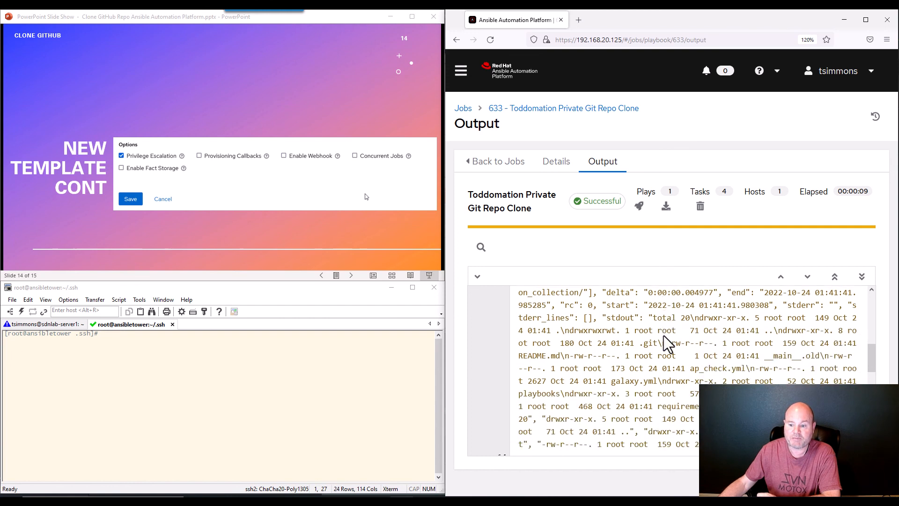
pyautogui.scroll(-2, 665, 336)
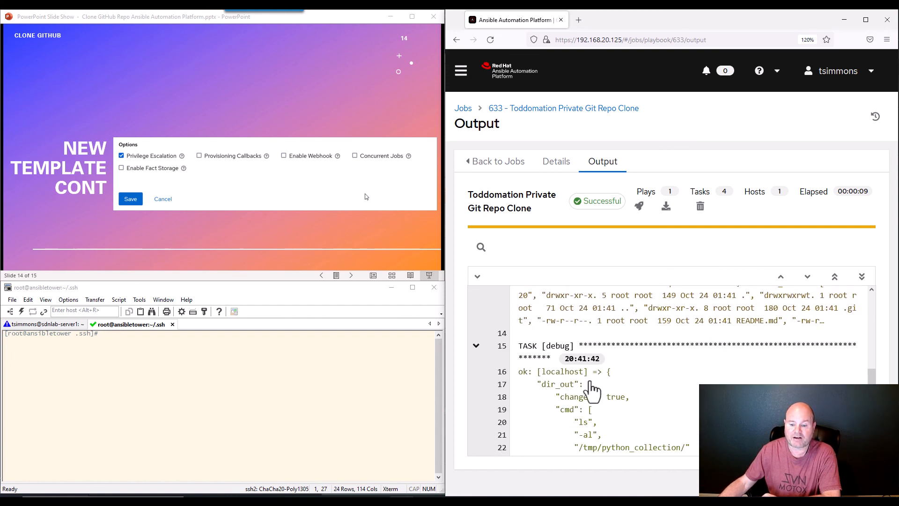
pyautogui.scroll(-2, 591, 390)
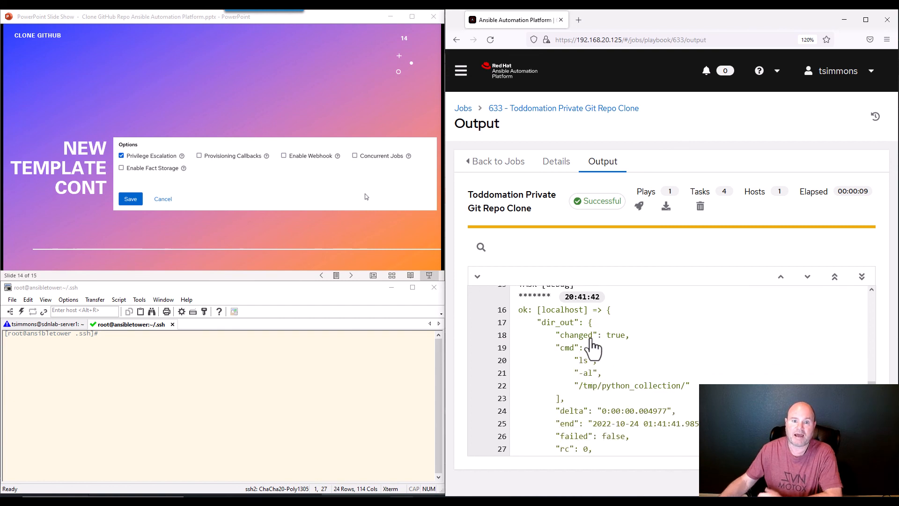
# Open the debug task's host details and review its Standard Out, Standard Error and JSON tabs
pyautogui.click(588, 357)
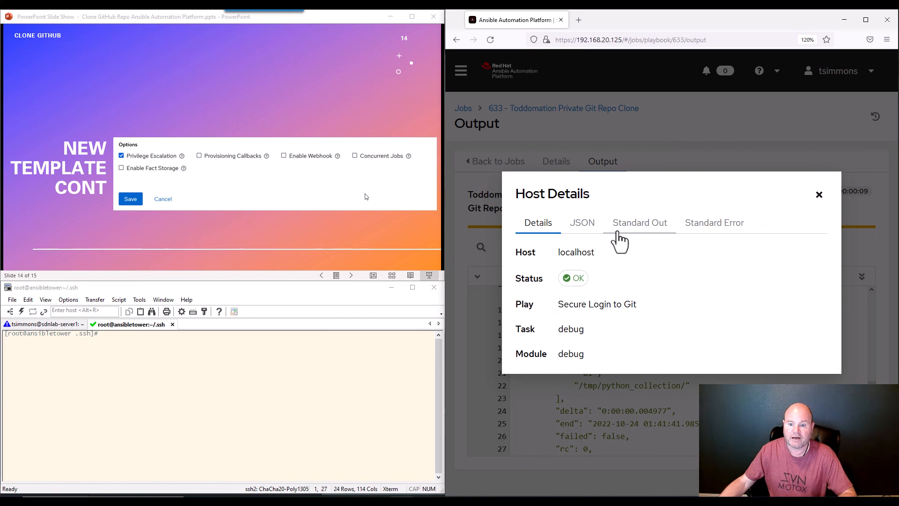
pyautogui.click(640, 223)
pyautogui.click(705, 237)
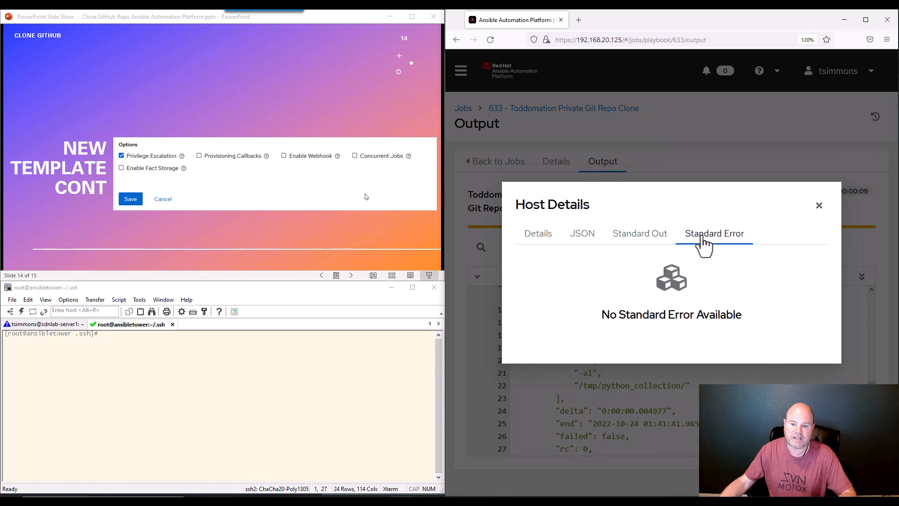
pyautogui.click(583, 235)
# Highlight the 'total 20' line and the playbooks and plugins entries, then compare against VS Code
pyautogui.scroll(-5, 586, 266)
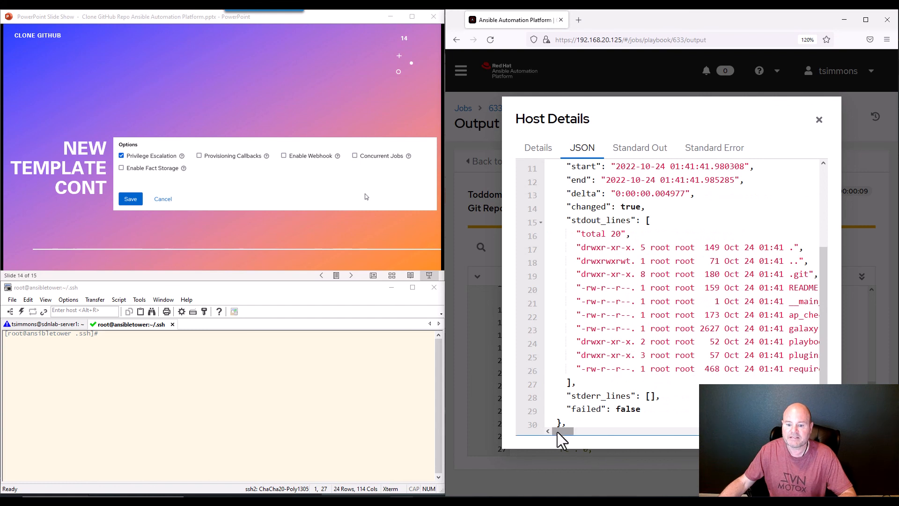
pyautogui.moveTo(557, 432); pyautogui.dragTo(556, 433)
pyautogui.moveTo(581, 233); pyautogui.dragTo(622, 233)
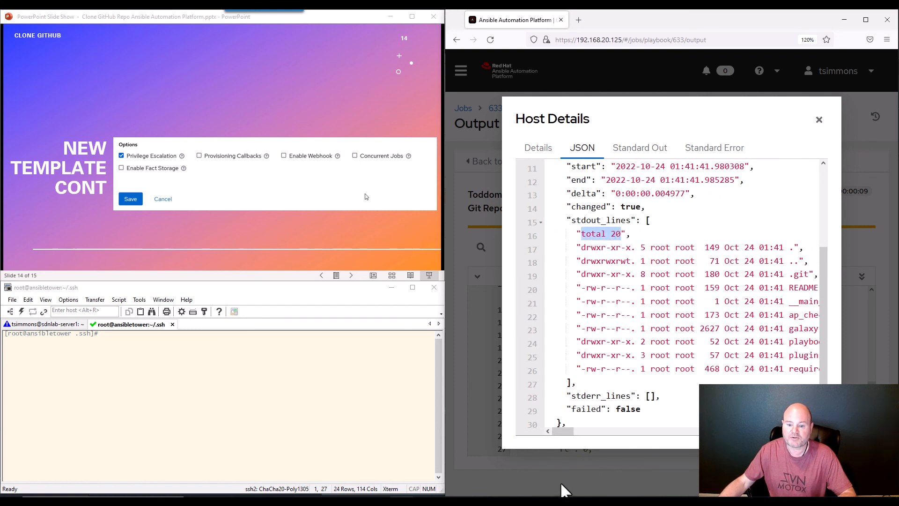
pyautogui.moveTo(562, 435); pyautogui.dragTo(564, 430)
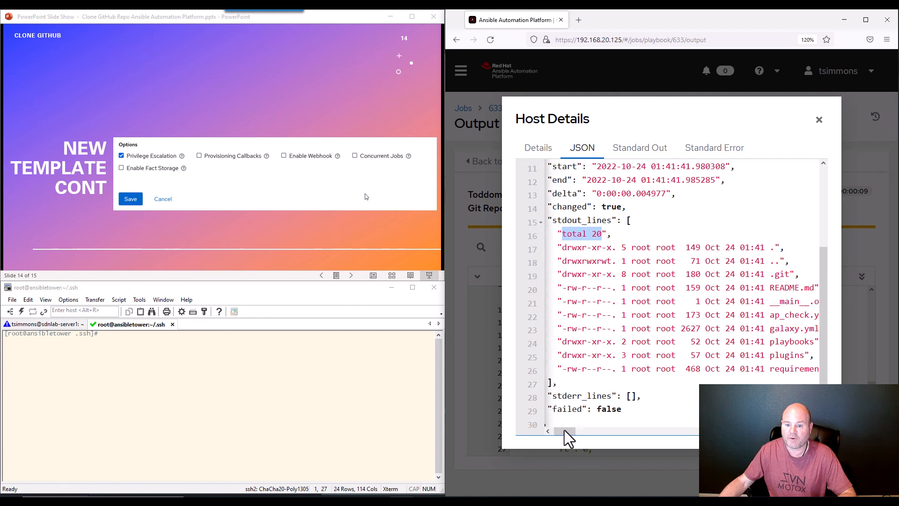
pyautogui.moveTo(581, 342); pyautogui.dragTo(653, 349)
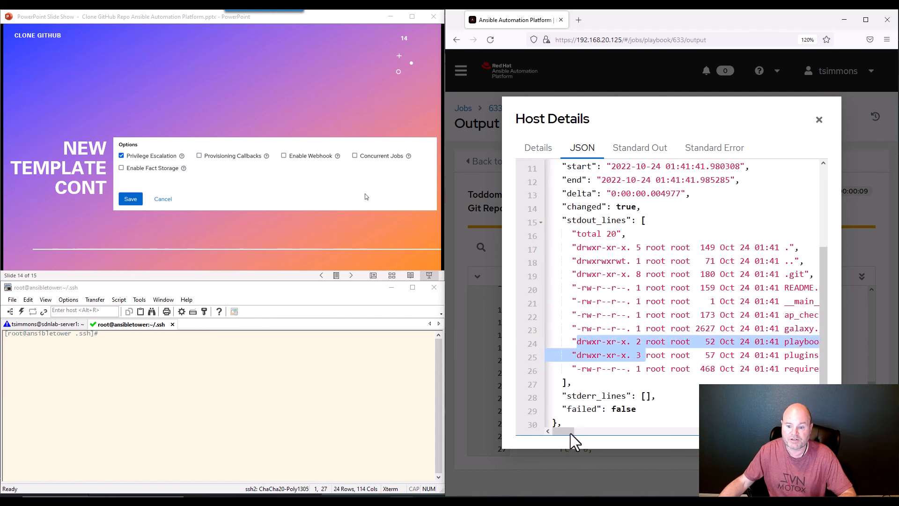
pyautogui.moveTo(570, 434)
pyautogui.mouseDown()
pyautogui.moveTo(581, 434)
pyautogui.moveTo(565, 429)
pyautogui.mouseUp()
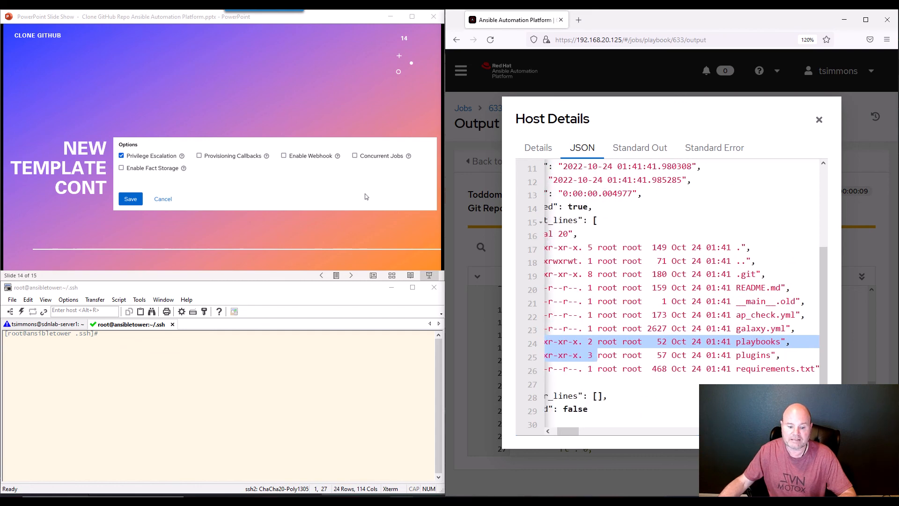
pyautogui.hotkey('alt', 'Tab')
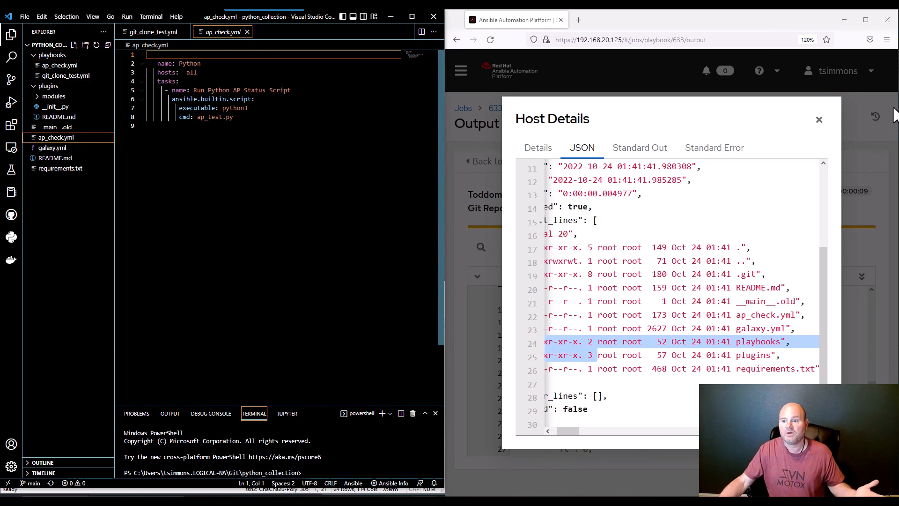
# Close the host details dialog and advance the PowerPoint slide show to the final Thank You slide (15 of 15)
pyautogui.click(820, 120)
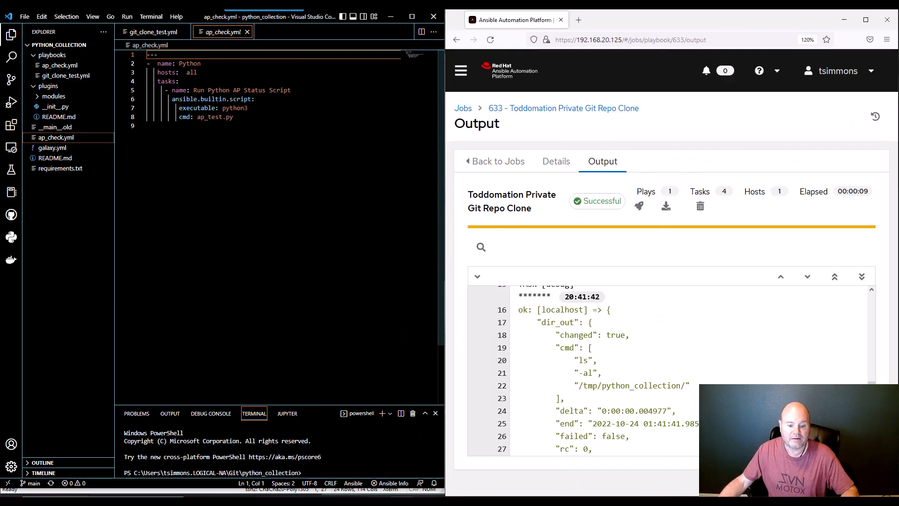
pyautogui.moveTo(424, 501)
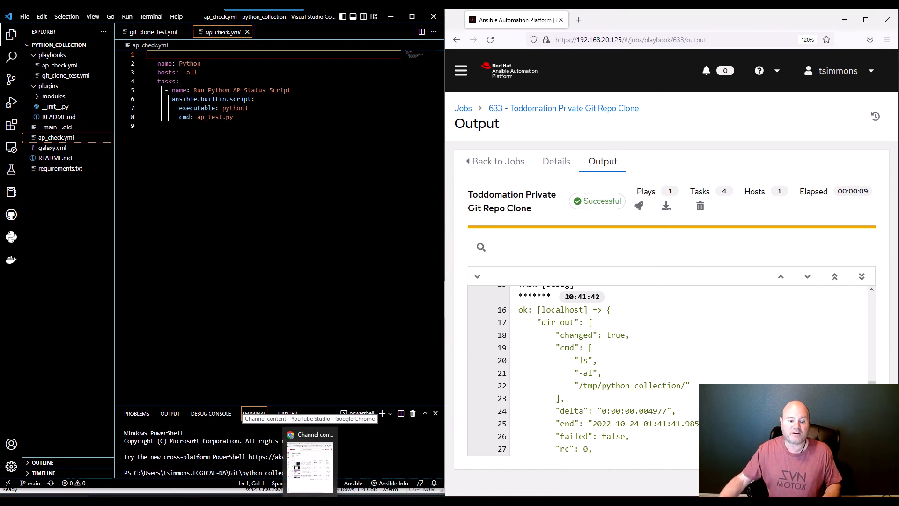
pyautogui.click(309, 462)
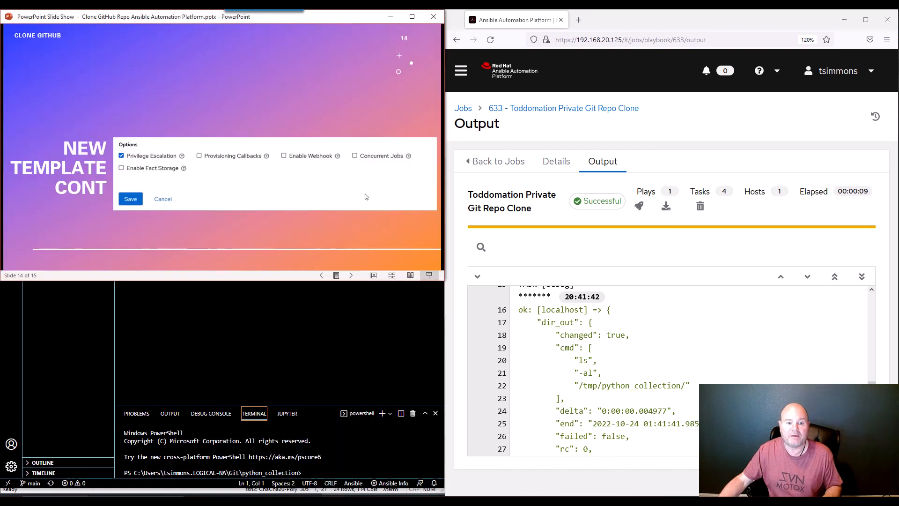
pyautogui.click(345, 152)
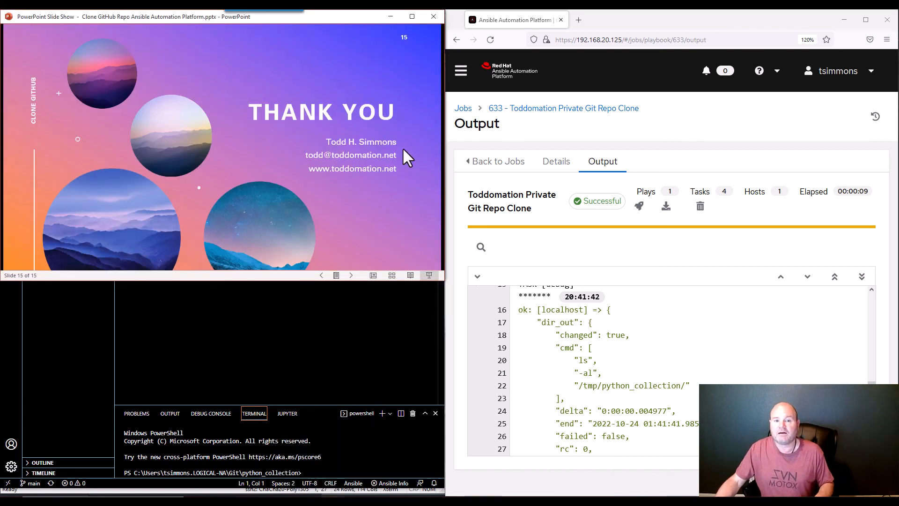